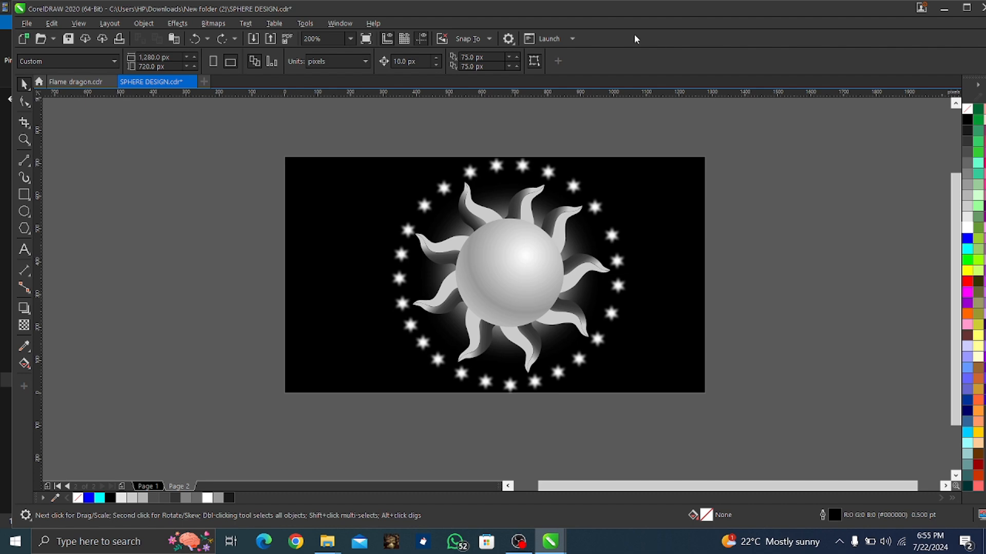
- Move the complete sun and star-ring artwork to the left side of the black page
{"action": "left_click_drag", "start_coordinate": [371, 128], "coordinate": [663, 436]}
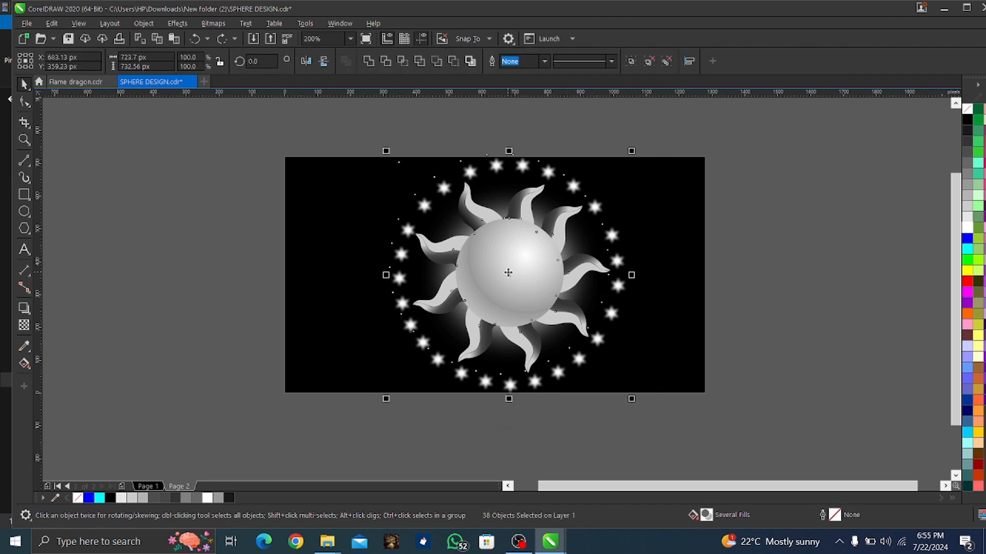
{"action": "left_click_drag", "start_coordinate": [510, 277], "coordinate": [411, 266]}
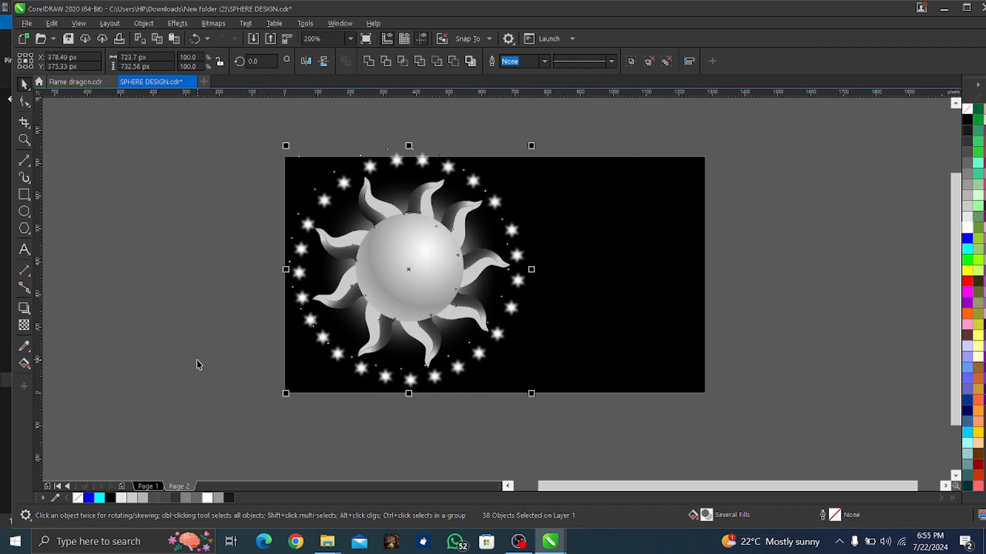
- Copy the shaded grey sphere from Page 1 and paste it onto Page 2
{"action": "left_click", "coordinate": [149, 486]}
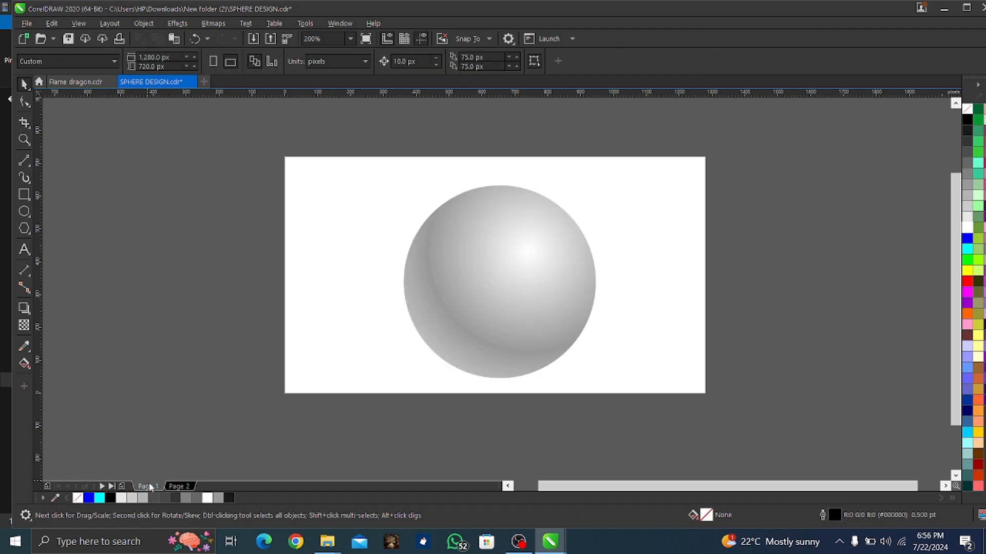
{"action": "left_click", "coordinate": [479, 312]}
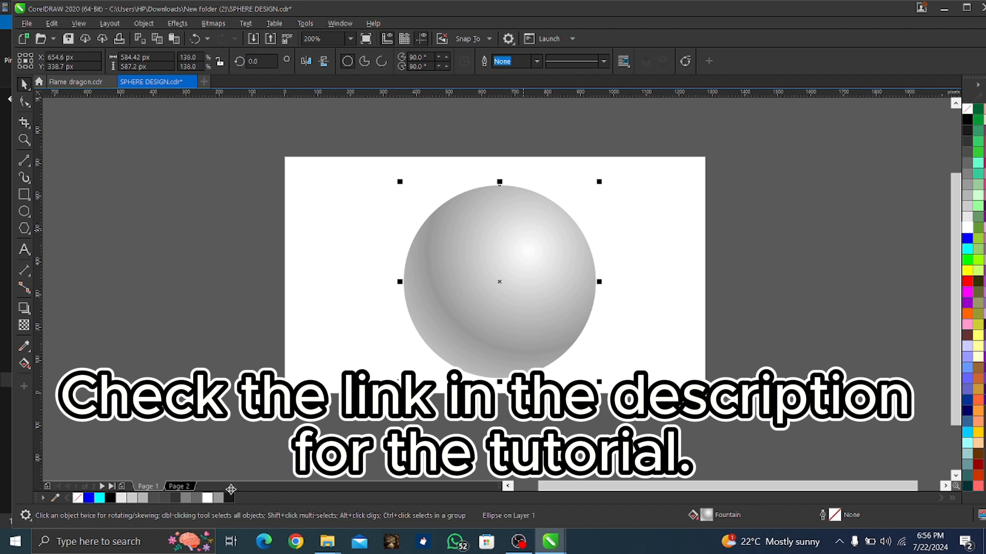
{"action": "left_click", "coordinate": [184, 482]}
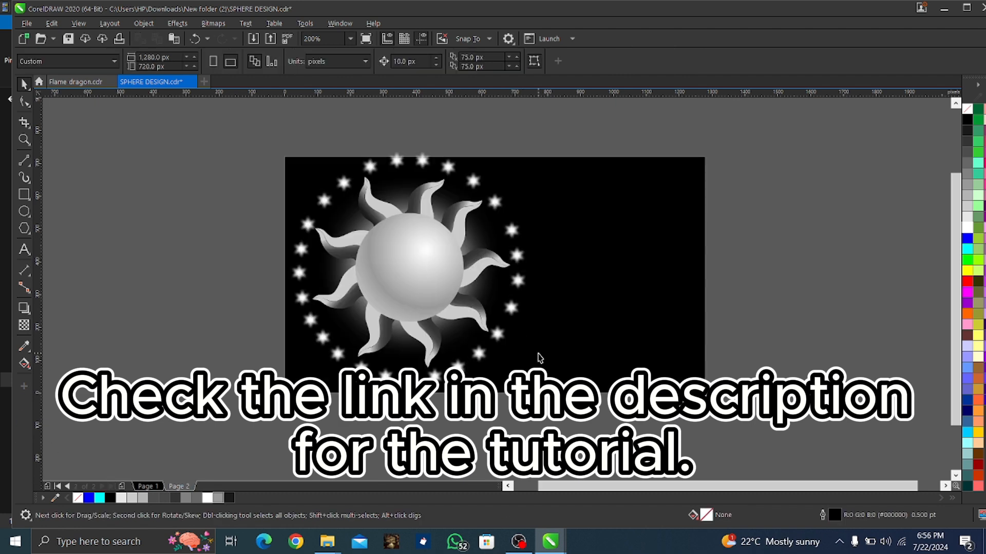
{"action": "key", "text": "ctrl+v"}
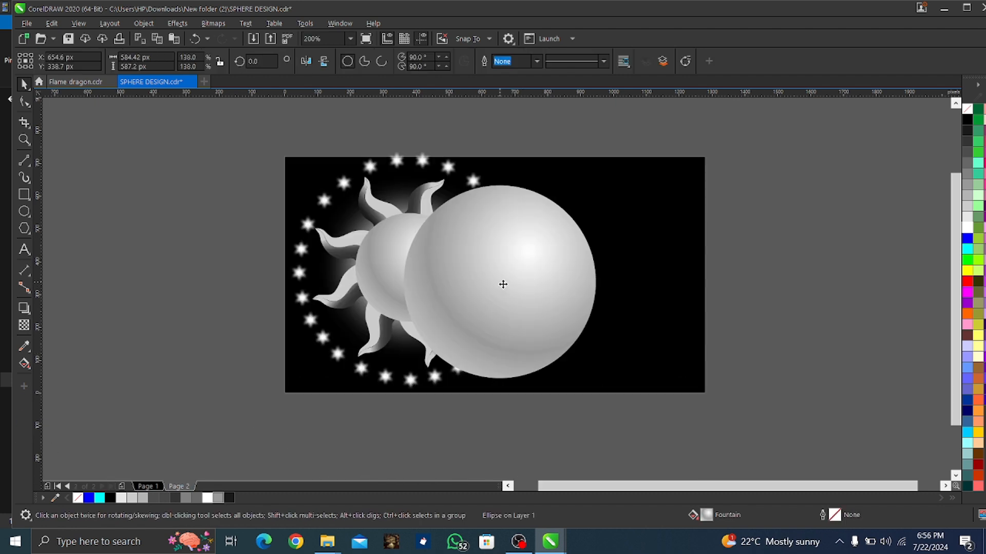
- Move the pasted sphere right of the sun and scale it down to about 356 px wide
{"action": "left_click_drag", "start_coordinate": [503, 286], "coordinate": [646, 285]}
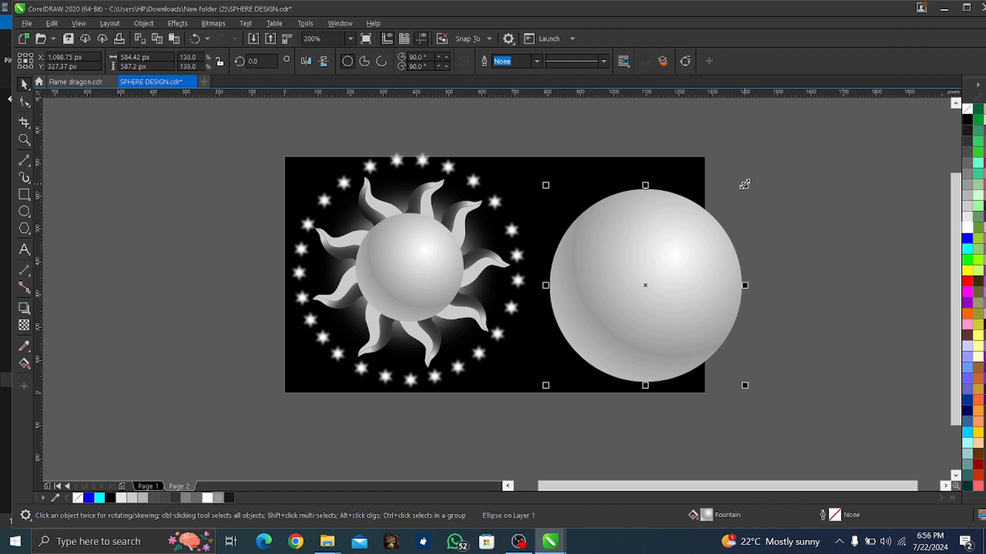
{"action": "left_click_drag", "start_coordinate": [744, 185], "coordinate": [669, 259]}
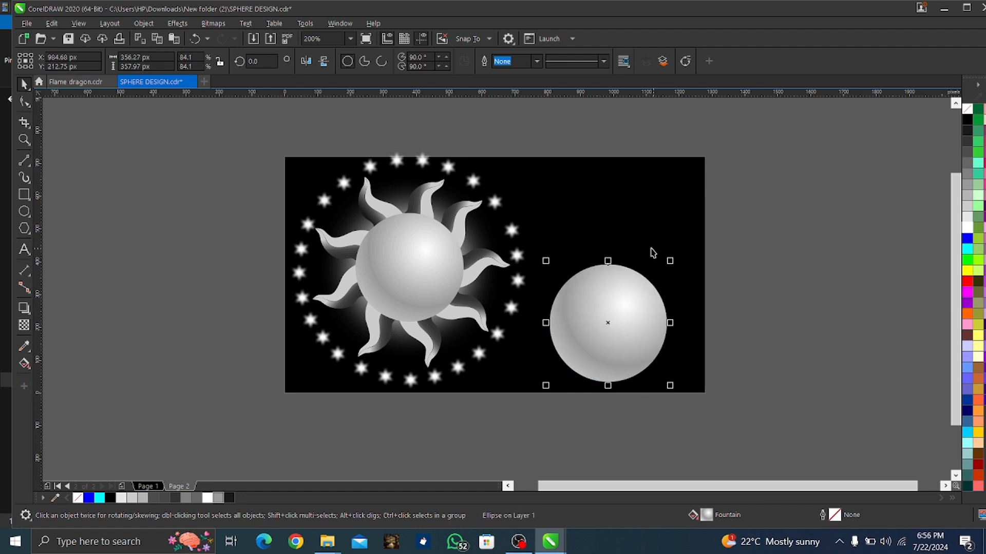
{"action": "left_click_drag", "start_coordinate": [607, 324], "coordinate": [607, 313]}
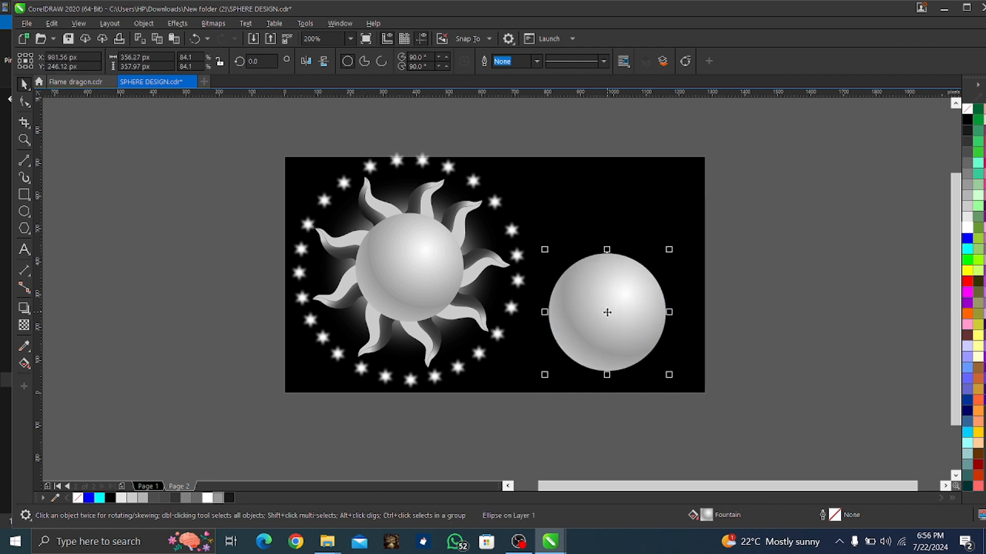
- Draw a closed straight-sided outline around the sun's upper ray with the 2-Point Line tool
{"action": "left_click", "coordinate": [24, 161]}
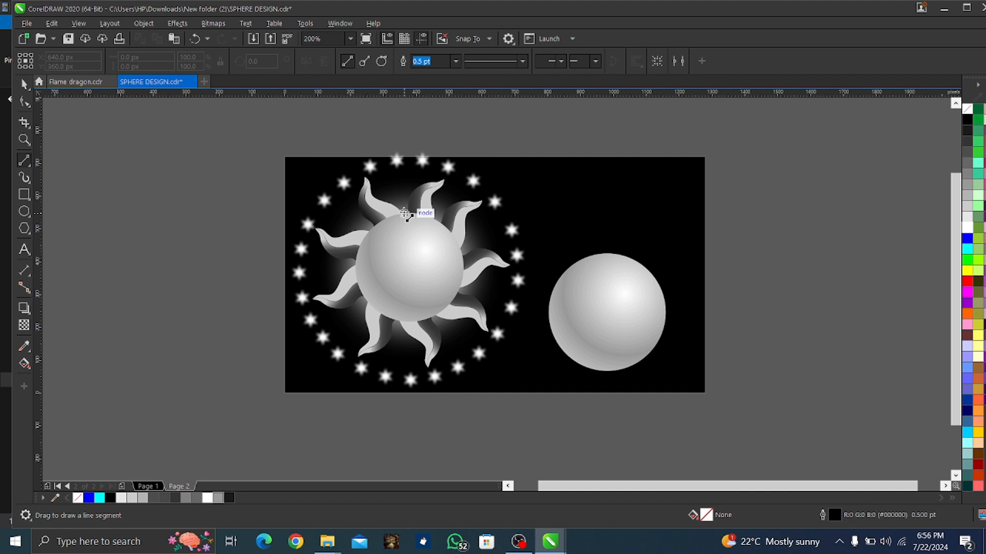
{"action": "mouse_move", "coordinate": [405, 212]}
{"action": "left_mouse_down"}
{"action": "mouse_move", "coordinate": [409, 196]}
{"action": "mouse_move", "coordinate": [432, 183]}
{"action": "left_mouse_up"}
{"action": "left_click_drag", "start_coordinate": [432, 182], "coordinate": [433, 219]}
{"action": "left_click_drag", "start_coordinate": [432, 219], "coordinate": [406, 212]}
- Convert the left-side segments of the ray outline to curves and bend them along the ray's outer edge
{"action": "left_click", "coordinate": [25, 101]}
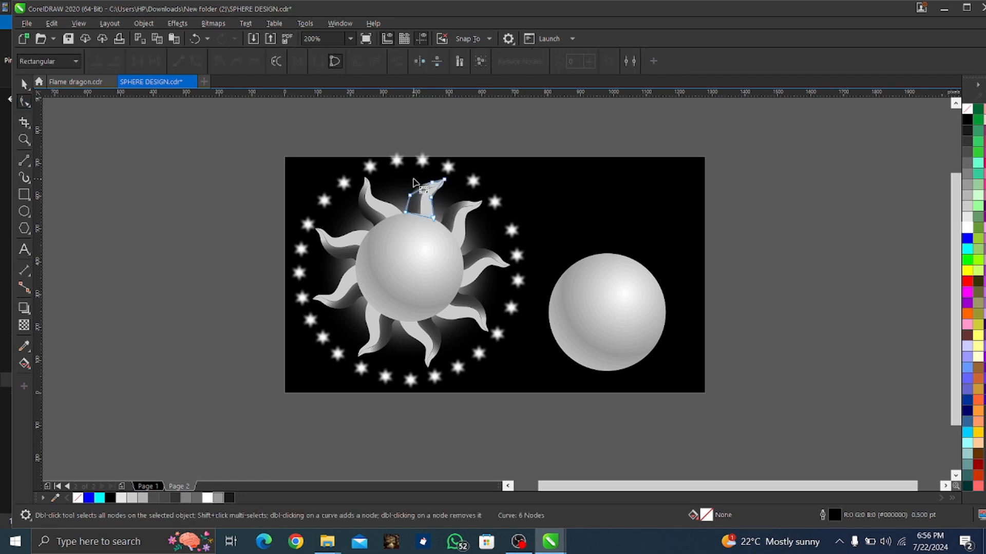
{"action": "scroll", "coordinate": [422, 198], "scroll_direction": "up", "scroll_amount": 2}
{"action": "left_click_drag", "start_coordinate": [358, 252], "coordinate": [370, 243]}
{"action": "right_click", "coordinate": [364, 220]}
{"action": "left_click", "coordinate": [432, 308]}
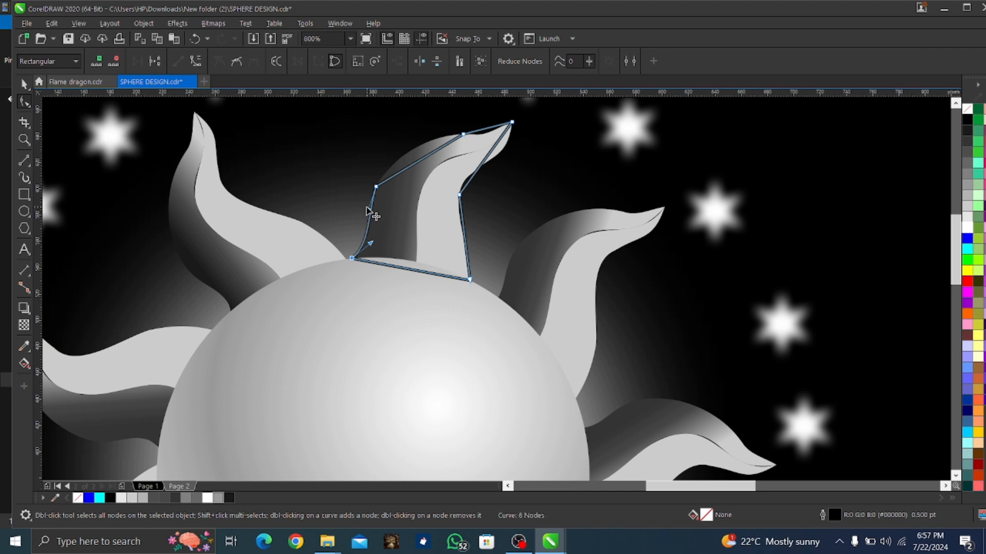
{"action": "left_click_drag", "start_coordinate": [368, 210], "coordinate": [362, 207]}
{"action": "right_click", "coordinate": [425, 167]}
{"action": "left_click", "coordinate": [448, 214]}
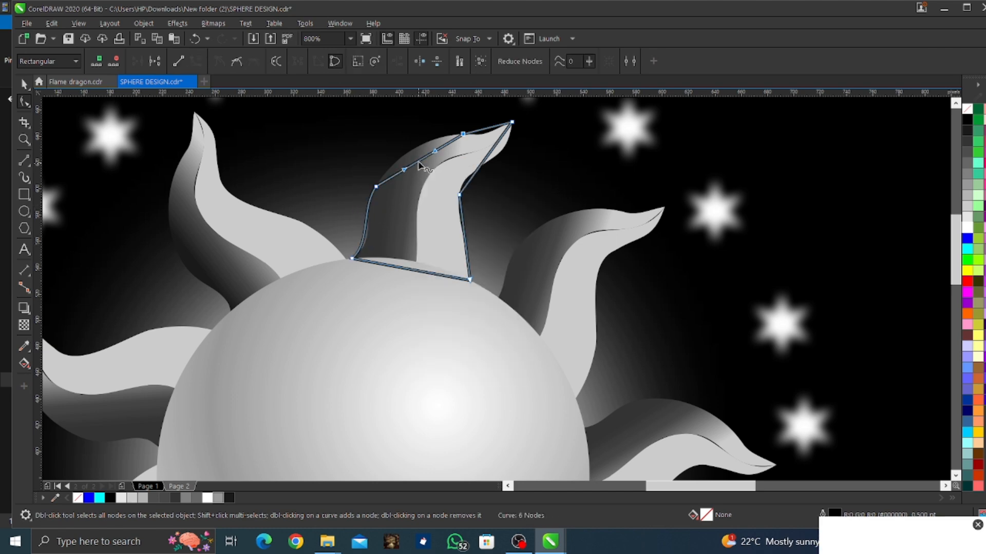
{"action": "mouse_move", "coordinate": [416, 165]}
{"action": "left_mouse_down"}
{"action": "mouse_move", "coordinate": [417, 151]}
{"action": "mouse_move", "coordinate": [407, 150]}
{"action": "left_mouse_up"}
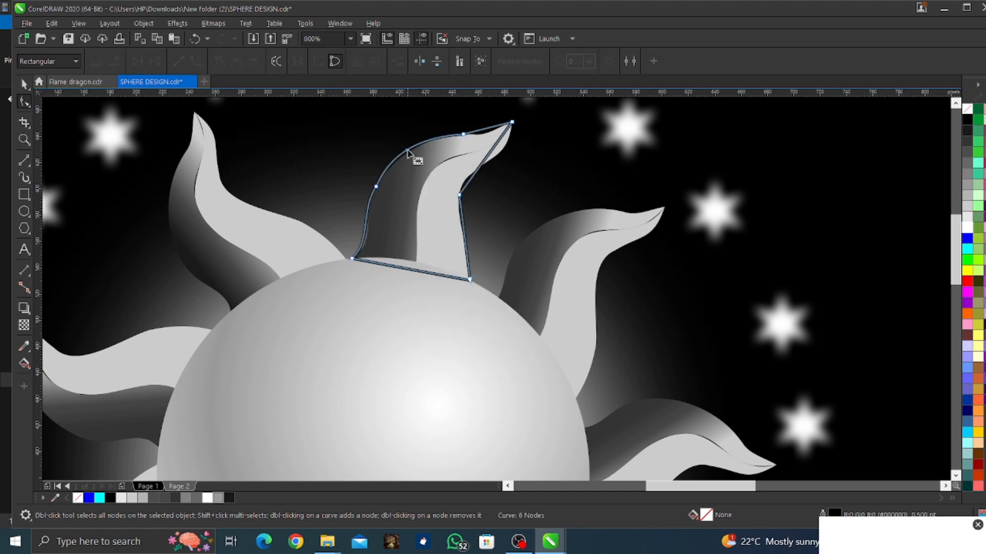
- Delete the extra node on the outline's left edge and curve the upper segment leading to the tip
{"action": "right_click", "coordinate": [376, 187]}
{"action": "left_click", "coordinate": [404, 207]}
{"action": "right_click", "coordinate": [484, 131]}
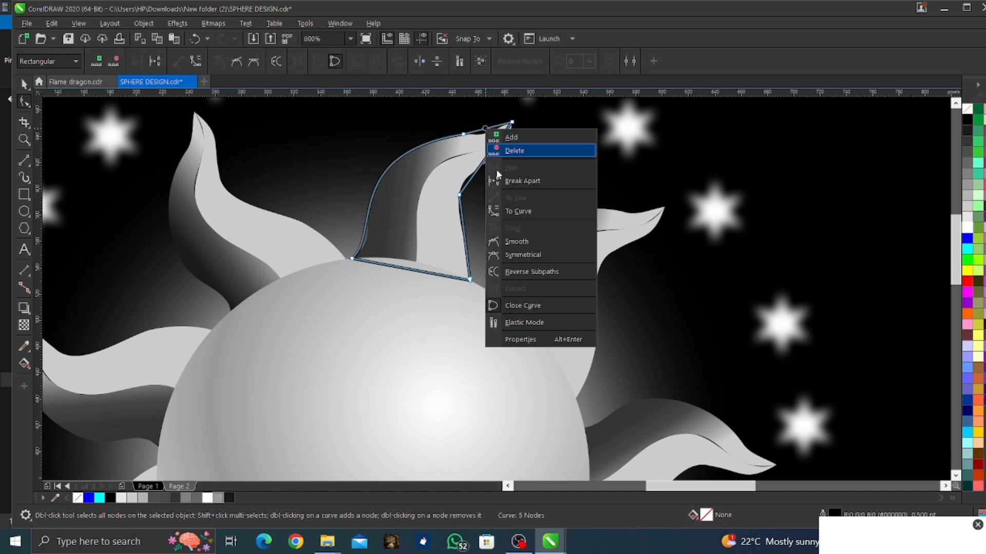
{"action": "left_click", "coordinate": [508, 212]}
{"action": "left_click_drag", "start_coordinate": [486, 132], "coordinate": [476, 131]}
- Try to delete the node joining the outline's left curve to the tip segment
{"action": "right_click", "coordinate": [463, 133]}
{"action": "left_click", "coordinate": [445, 172]}
{"action": "right_click", "coordinate": [462, 132]}
{"action": "left_click", "coordinate": [489, 155]}
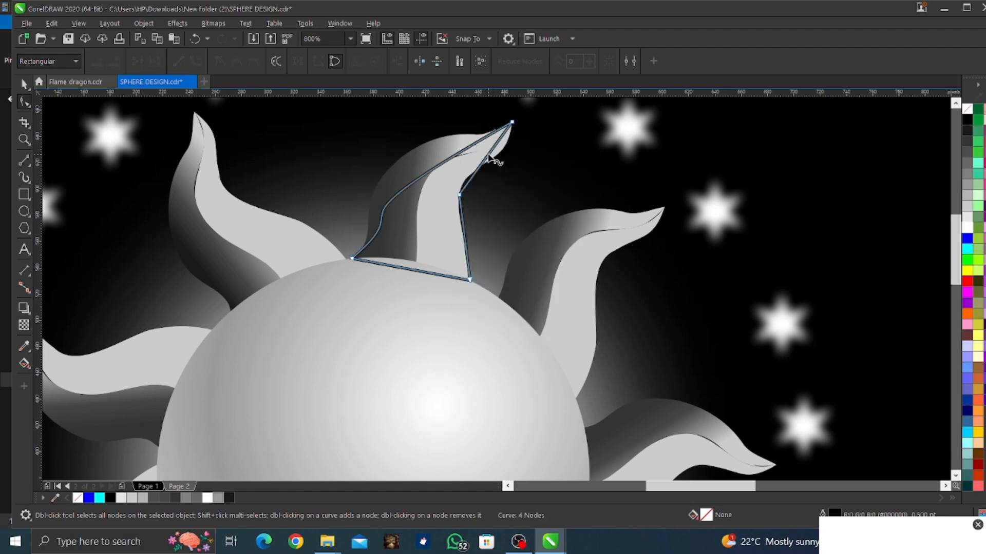
{"action": "key", "text": "ctrl+z"}
- Adjust the curve handles of the outline's left and upper edge to follow the ray more closely
{"action": "scroll", "coordinate": [494, 128], "scroll_direction": "up", "scroll_amount": 1}
{"action": "scroll", "coordinate": [472, 130], "scroll_direction": "up", "scroll_amount": 1}
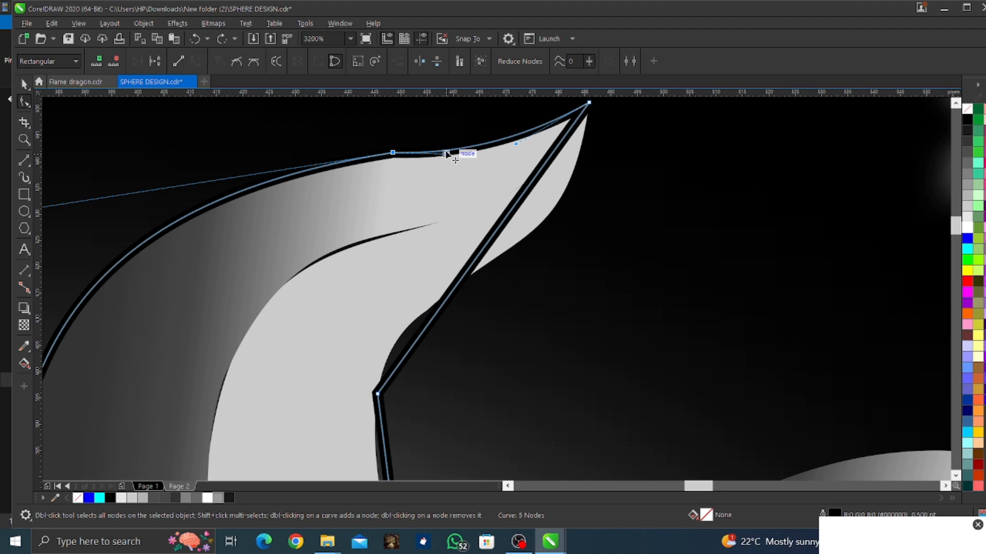
{"action": "left_click_drag", "start_coordinate": [445, 153], "coordinate": [371, 146]}
{"action": "scroll", "coordinate": [379, 173], "scroll_direction": "down", "scroll_amount": 1}
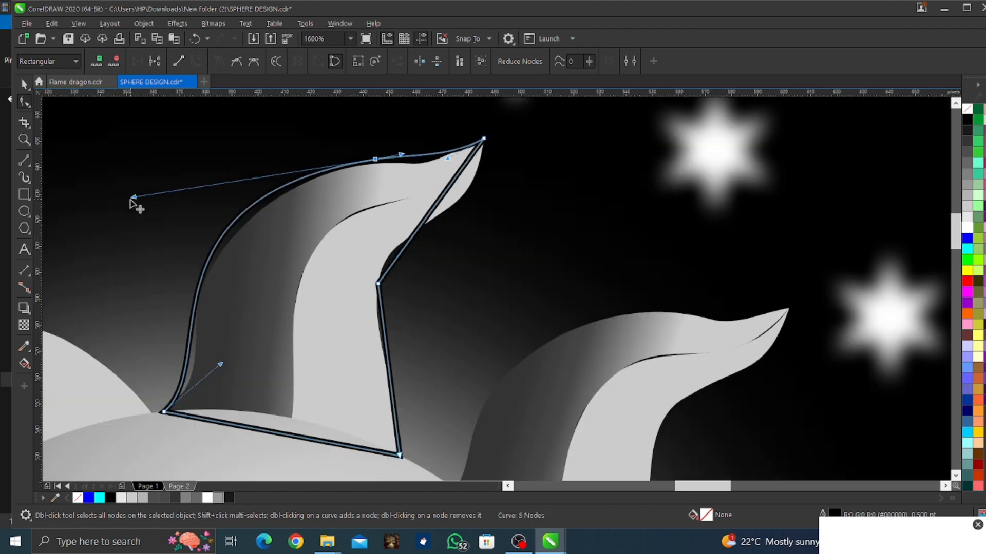
{"action": "left_click_drag", "start_coordinate": [133, 198], "coordinate": [146, 210]}
{"action": "left_click_drag", "start_coordinate": [221, 365], "coordinate": [231, 368]}
{"action": "left_click", "coordinate": [147, 207]}
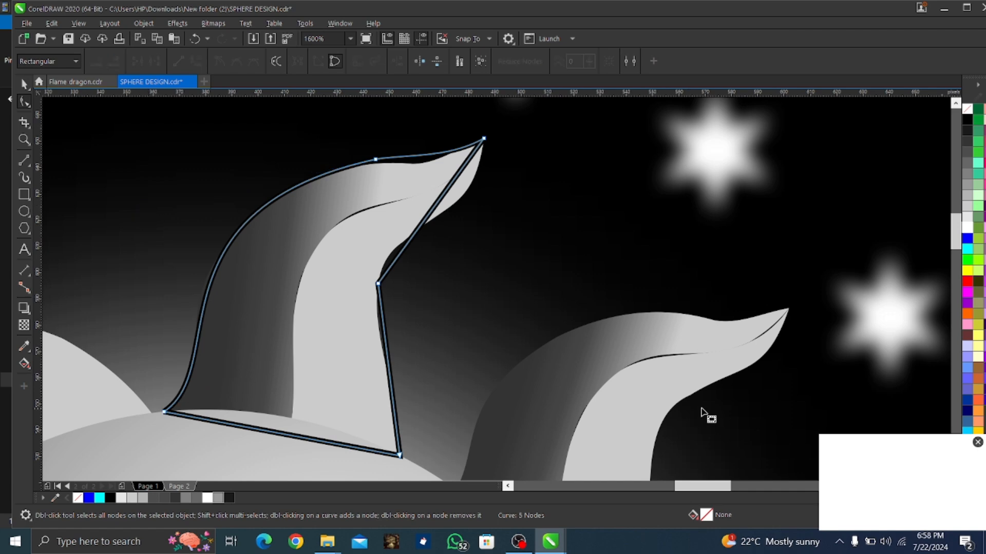
- Convert the segment below the tip to a curve and shape it along the ray's right edge
{"action": "right_click", "coordinate": [434, 208]}
{"action": "left_click", "coordinate": [471, 292]}
{"action": "left_click_drag", "start_coordinate": [449, 187], "coordinate": [477, 203]}
{"action": "left_click_drag", "start_coordinate": [414, 235], "coordinate": [386, 226]}
{"action": "left_click_drag", "start_coordinate": [477, 203], "coordinate": [478, 219]}
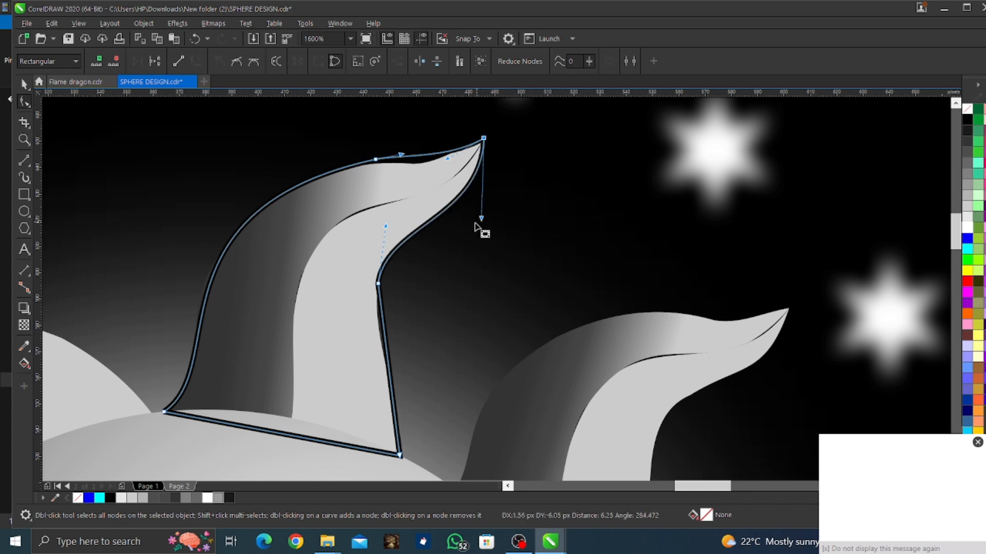
- Convert the lower right segment to a curve and bend it along the ray down to the sphere
{"action": "right_click", "coordinate": [388, 363]}
{"action": "left_click", "coordinate": [417, 229]}
{"action": "left_click_drag", "start_coordinate": [385, 341], "coordinate": [370, 342]}
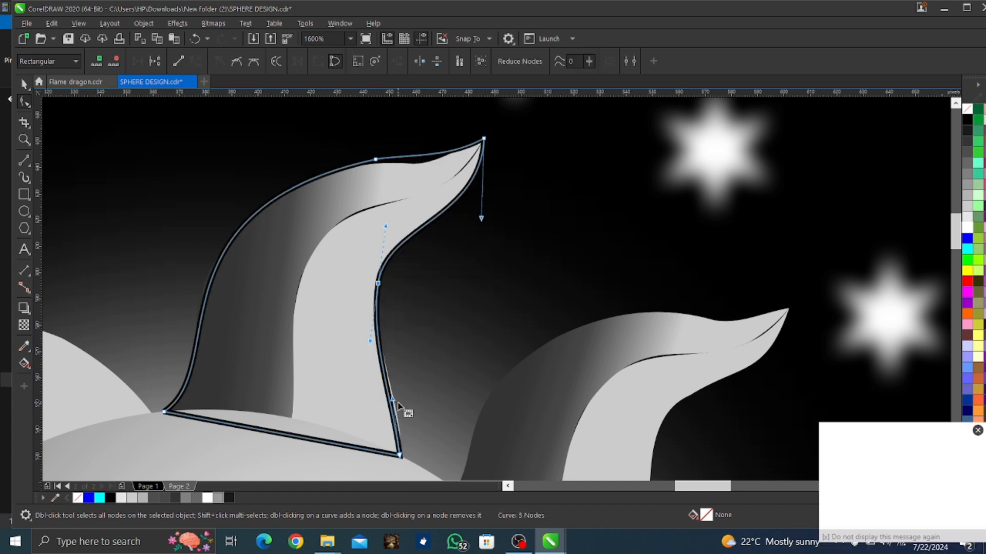
{"action": "left_click_drag", "start_coordinate": [393, 397], "coordinate": [404, 399]}
- Reshape the upper segment near the tip so that it dips along the ray's edge
{"action": "left_click", "coordinate": [376, 159]}
{"action": "left_click_drag", "start_coordinate": [404, 156], "coordinate": [430, 169]}
{"action": "left_click", "coordinate": [375, 159]}
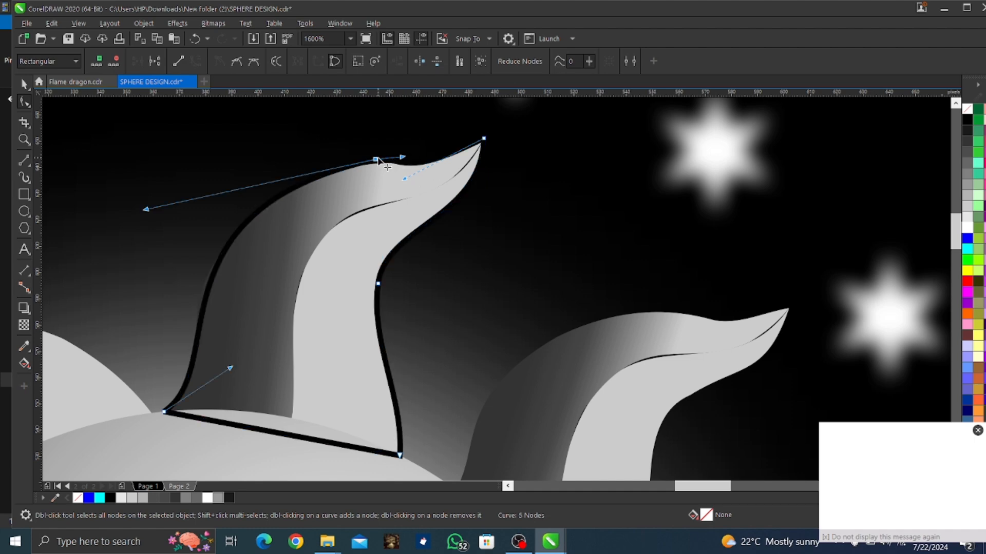
{"action": "key", "text": "Delete"}
{"action": "left_click_drag", "start_coordinate": [483, 147], "coordinate": [455, 155]}
{"action": "scroll", "coordinate": [387, 161], "scroll_direction": "up", "scroll_amount": 2}
{"action": "scroll", "coordinate": [403, 179], "scroll_direction": "down", "scroll_amount": 2}
{"action": "scroll", "coordinate": [326, 325], "scroll_direction": "down", "scroll_amount": 2}
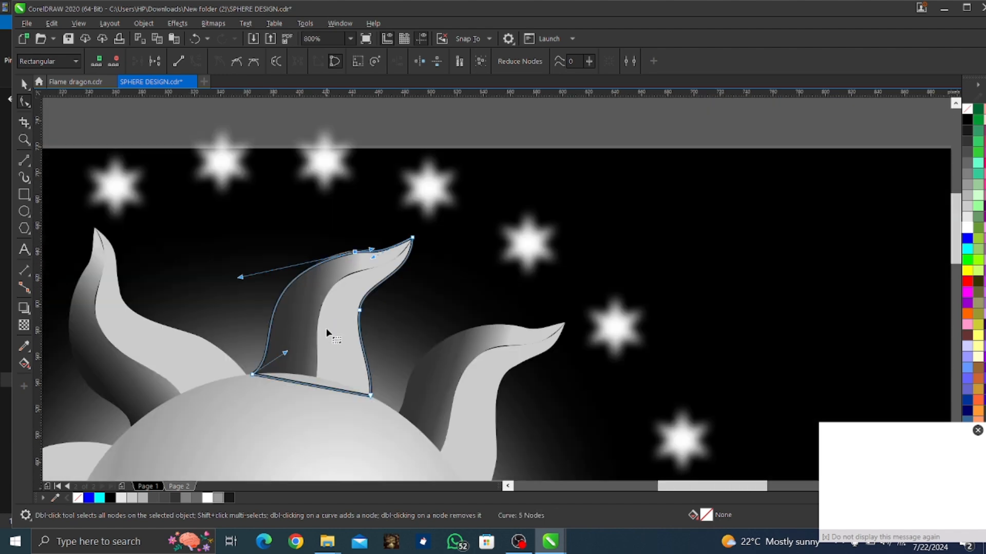
- Place the finished ray outline on top of the right-hand sphere and give it a white fill without an outline
{"action": "key", "text": "space"}
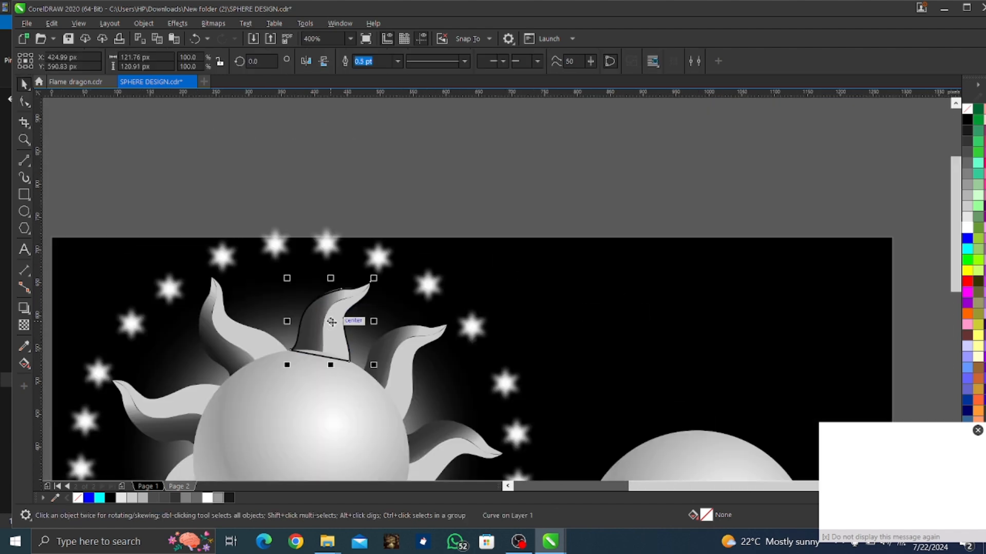
{"action": "left_click_drag", "start_coordinate": [329, 325], "coordinate": [721, 406]}
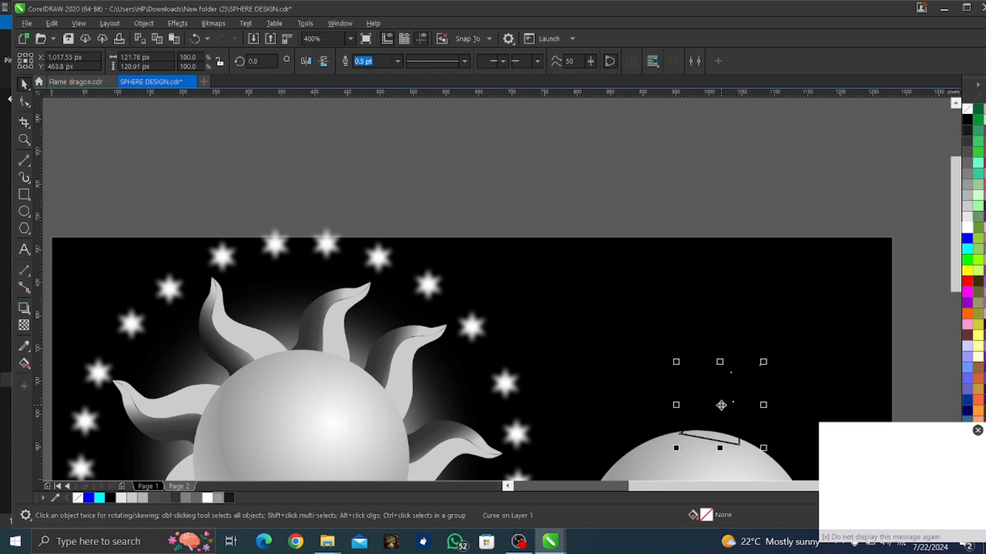
{"action": "left_click", "coordinate": [965, 232]}
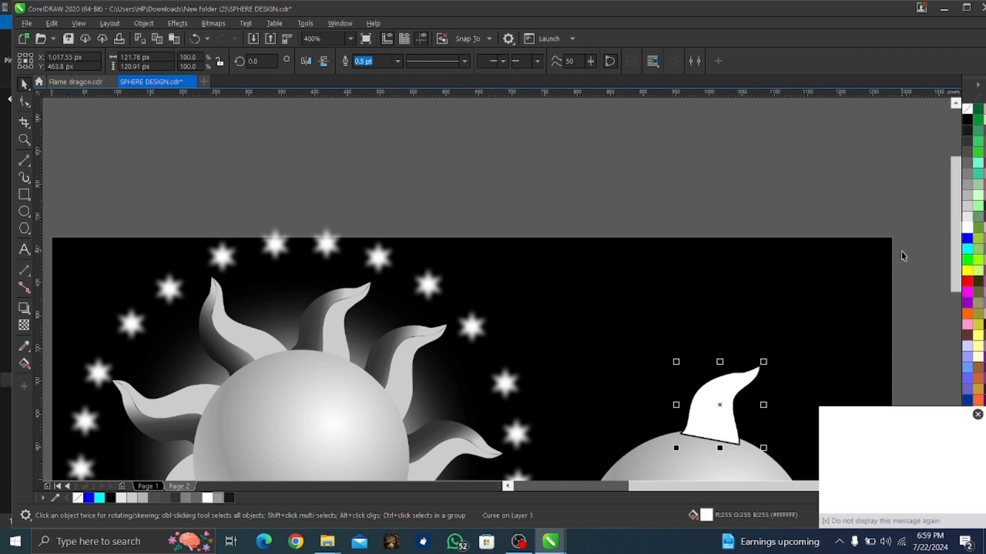
{"action": "right_click", "coordinate": [967, 109]}
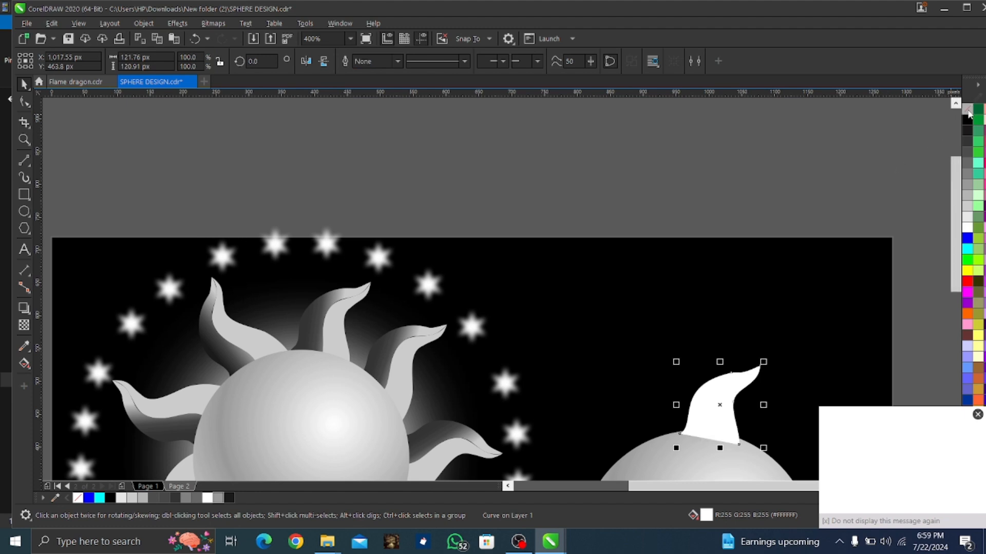
- Reshape the white ray's upper edge by adjusting the position and curve handles of the node near the tip
{"action": "scroll", "coordinate": [616, 393], "scroll_direction": "down", "scroll_amount": 2}
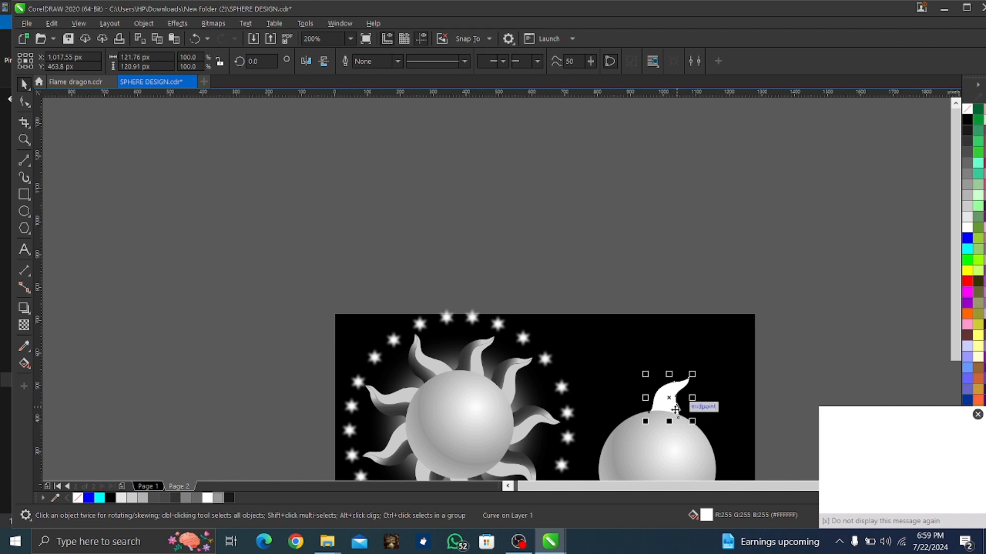
{"action": "scroll", "coordinate": [675, 409], "scroll_direction": "up", "scroll_amount": 2}
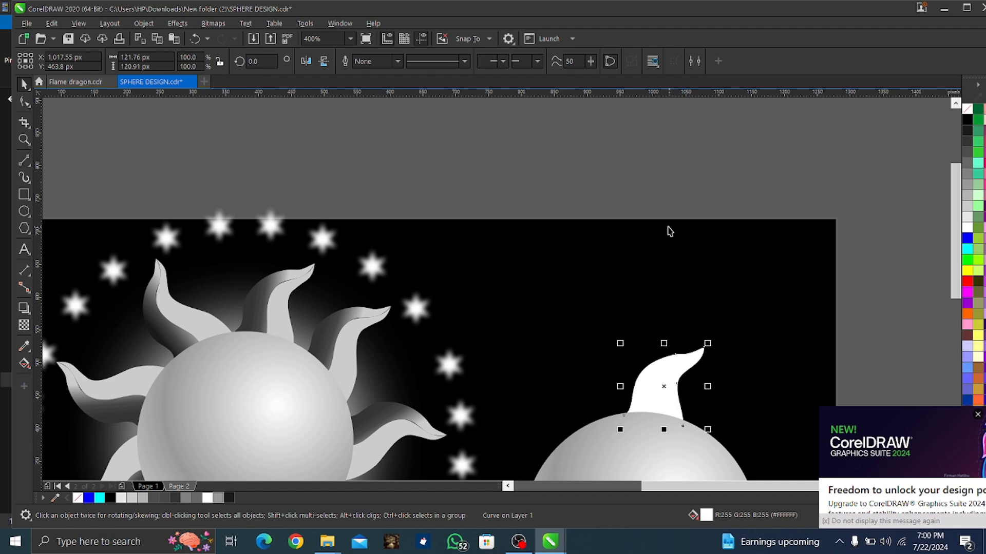
{"action": "double_click", "coordinate": [679, 364]}
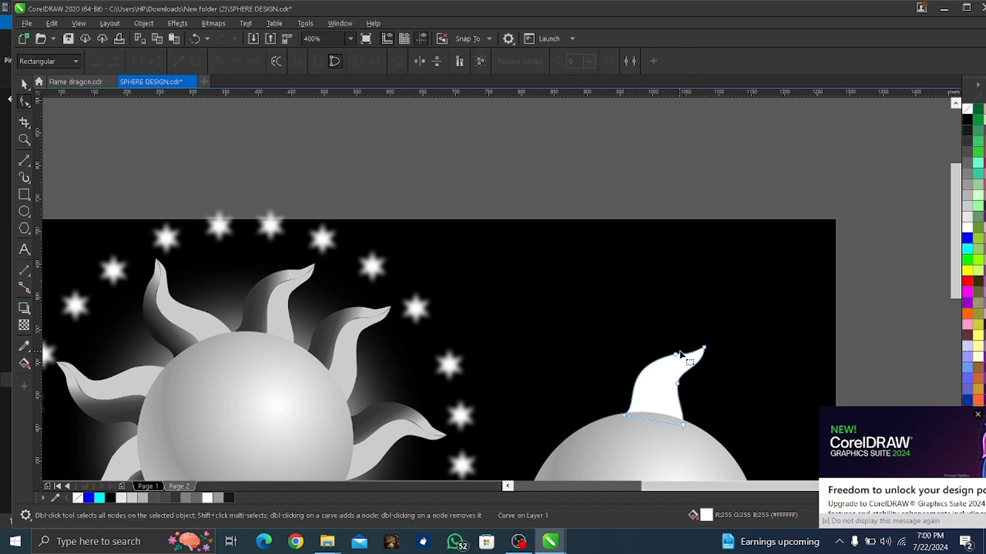
{"action": "scroll", "coordinate": [681, 365], "scroll_direction": "up", "scroll_amount": 1}
{"action": "left_click", "coordinate": [671, 359]}
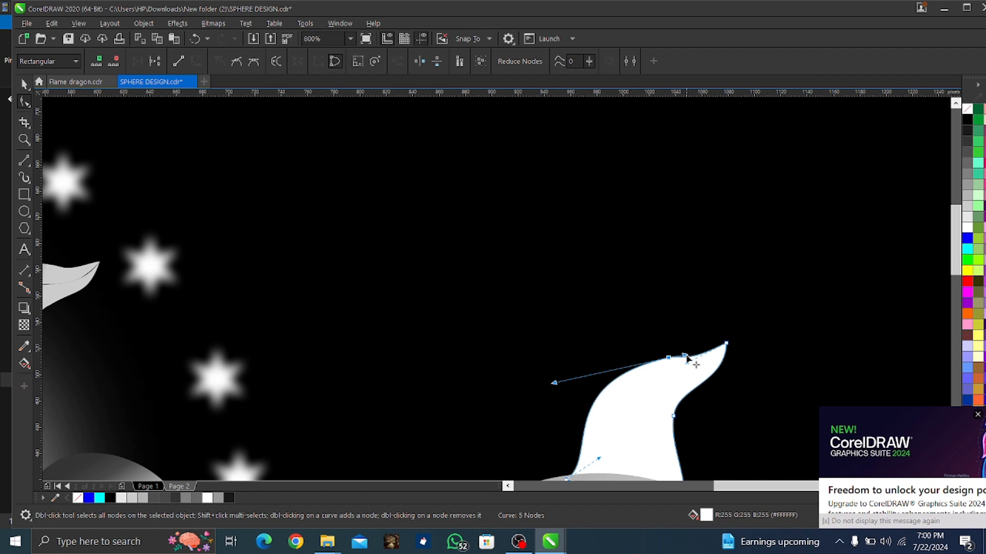
{"action": "left_click_drag", "start_coordinate": [688, 366], "coordinate": [745, 372]}
{"action": "scroll", "coordinate": [665, 350], "scroll_direction": "up", "scroll_amount": 3}
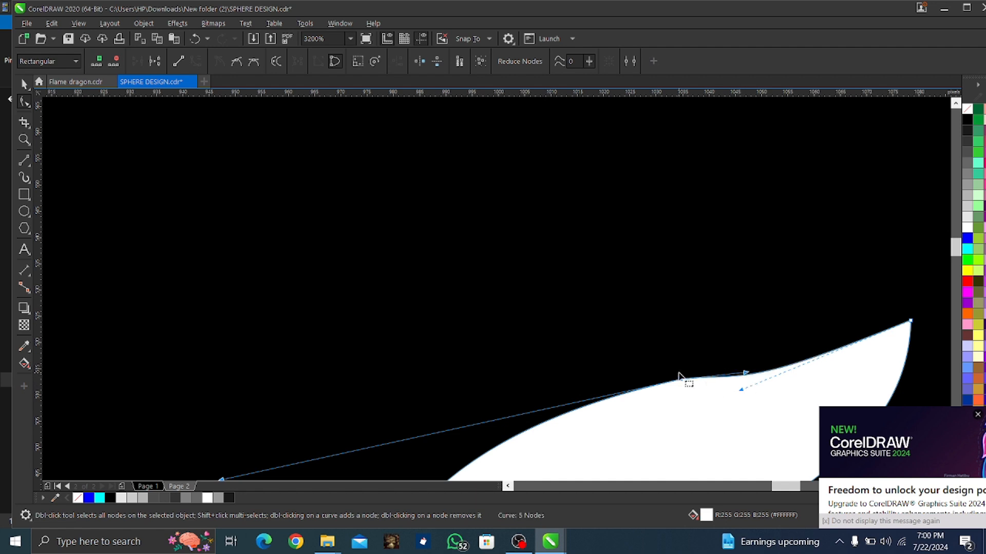
{"action": "left_click_drag", "start_coordinate": [677, 377], "coordinate": [674, 379]}
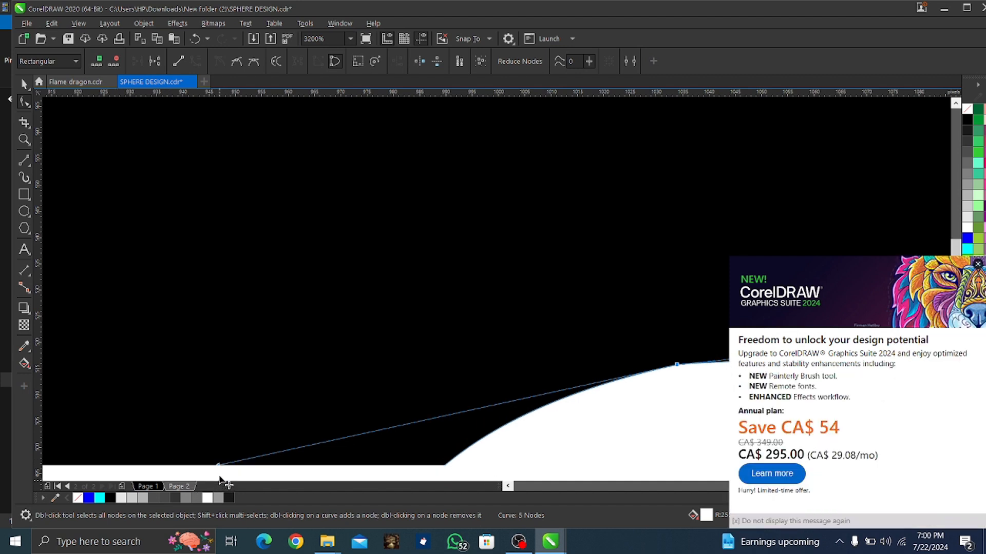
{"action": "scroll", "coordinate": [220, 478], "scroll_direction": "down", "scroll_amount": 2}
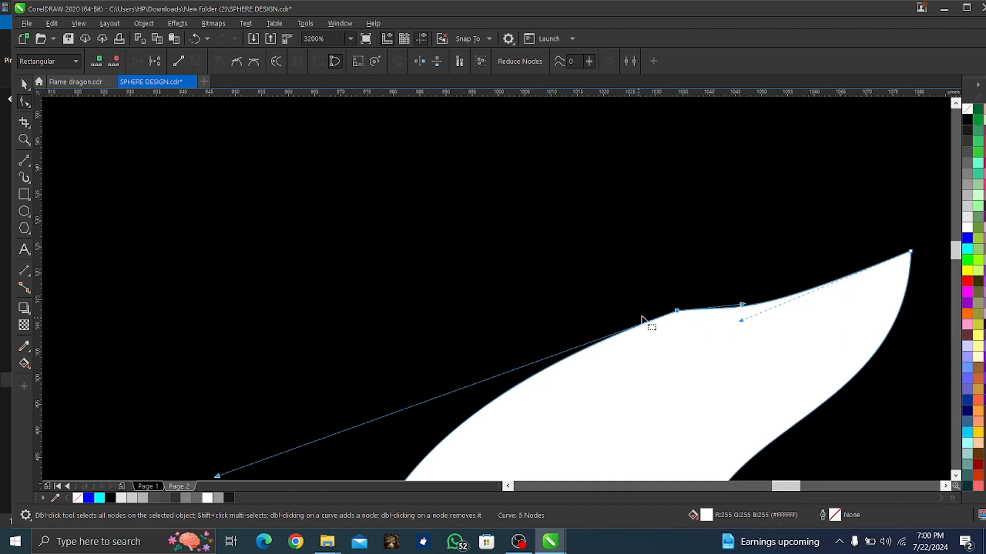
- Try to delete the upper-edge node near the ray's tip and bulge the remaining curve outward
{"action": "right_click", "coordinate": [677, 310]}
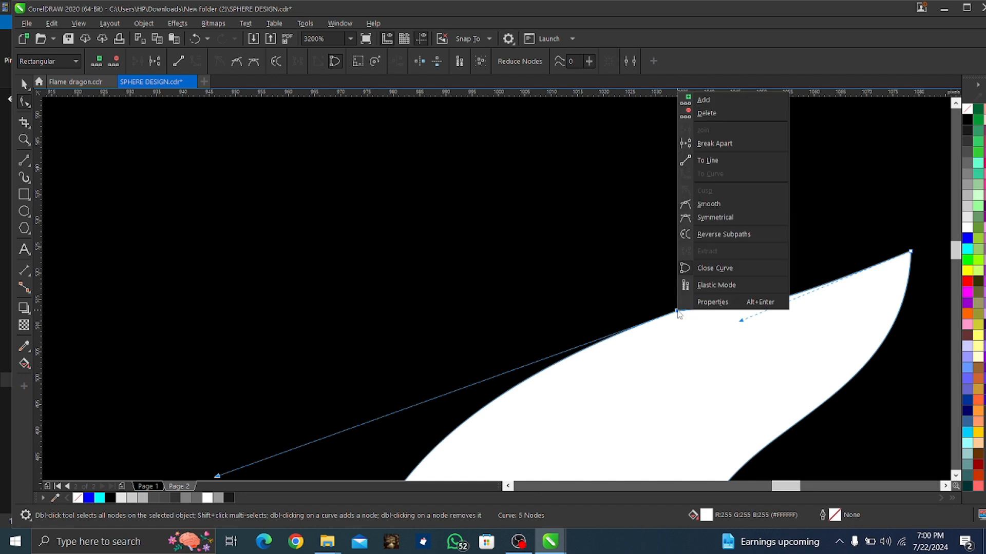
{"action": "left_click", "coordinate": [706, 114]}
{"action": "scroll", "coordinate": [682, 242], "scroll_direction": "down", "scroll_amount": 4}
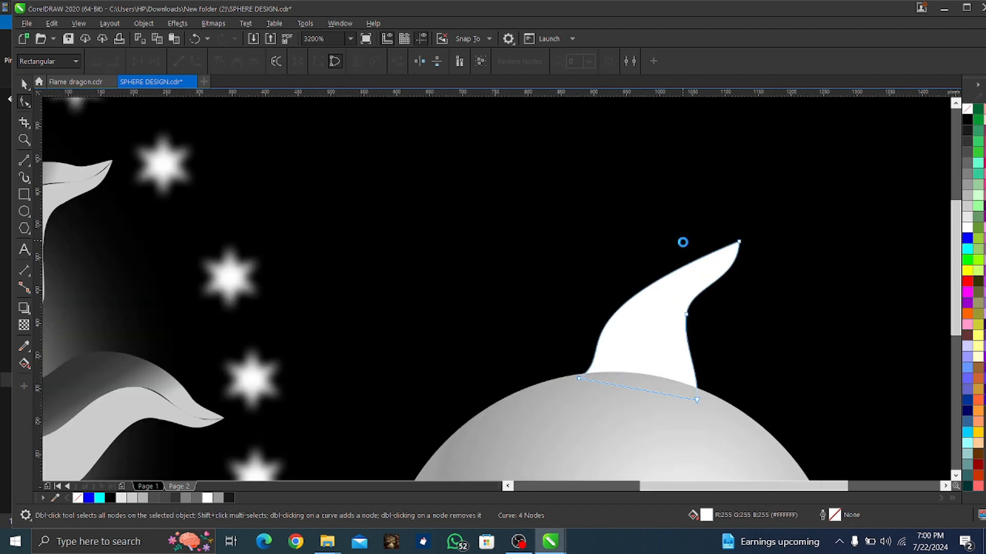
{"action": "left_click", "coordinate": [632, 310]}
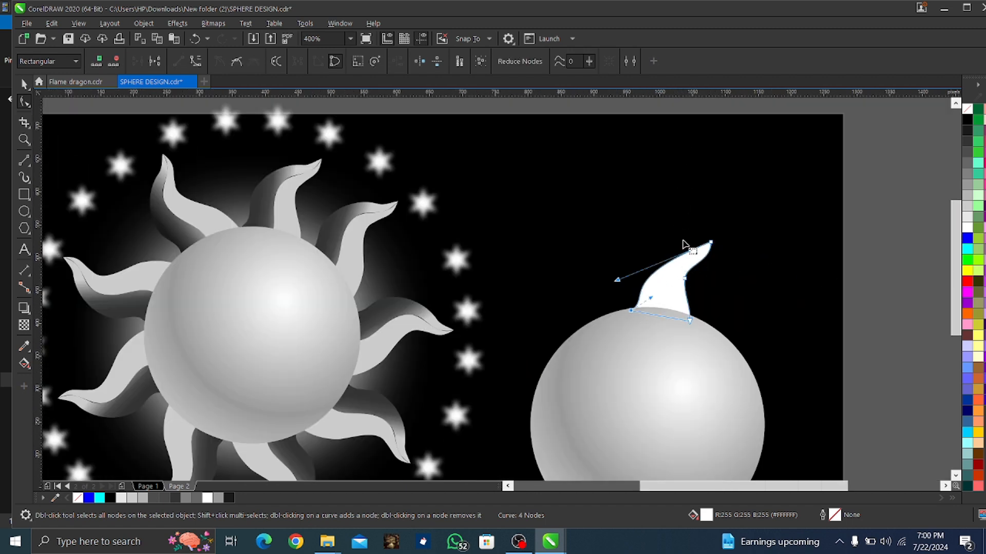
{"action": "left_click_drag", "start_coordinate": [618, 282], "coordinate": [621, 257]}
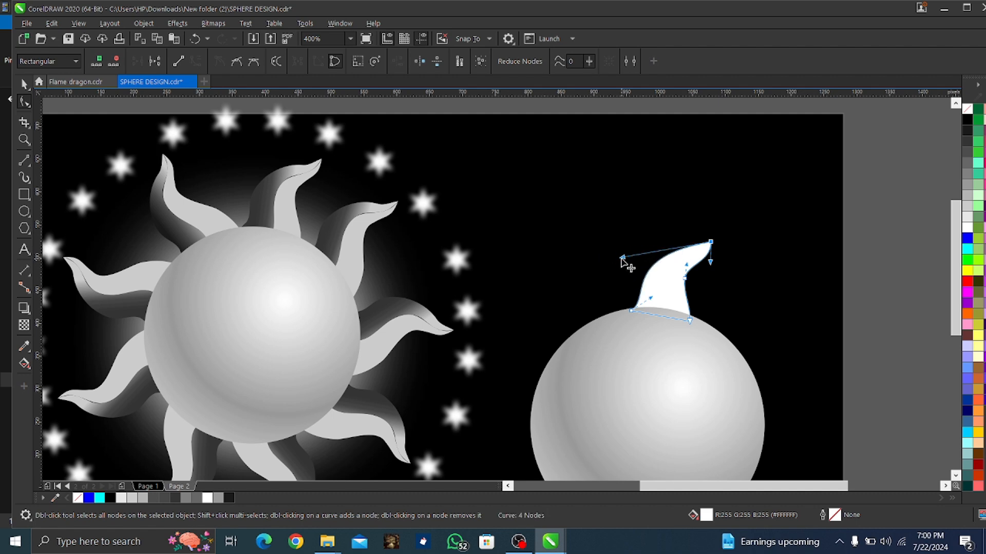
{"action": "key", "text": "ctrl+z"}
{"action": "key", "text": "ctrl+z"}
- Smooth the dip between the upper-edge node and the ray's tip by raising the curve handle closest to the tip
{"action": "left_click", "coordinate": [682, 249]}
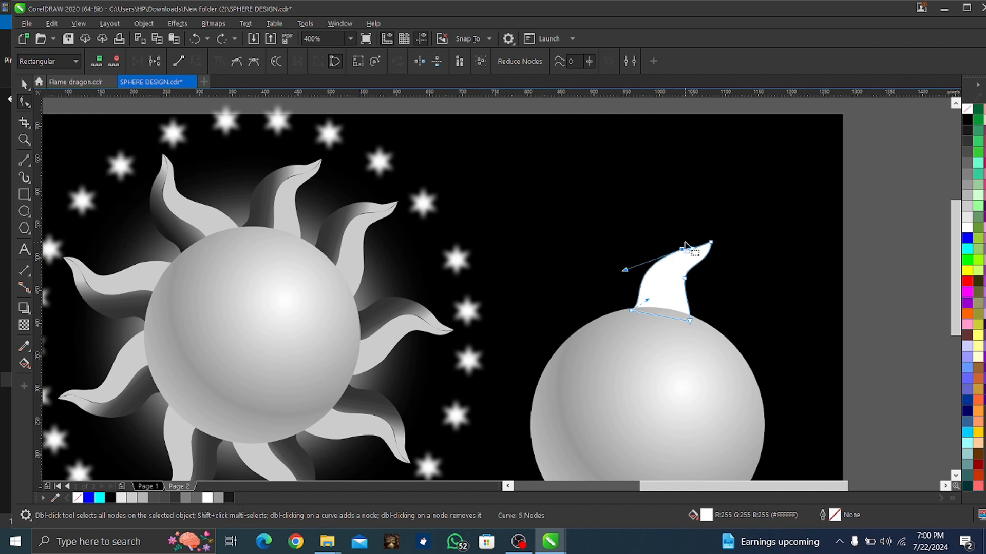
{"action": "scroll", "coordinate": [685, 243], "scroll_direction": "up", "scroll_amount": 1}
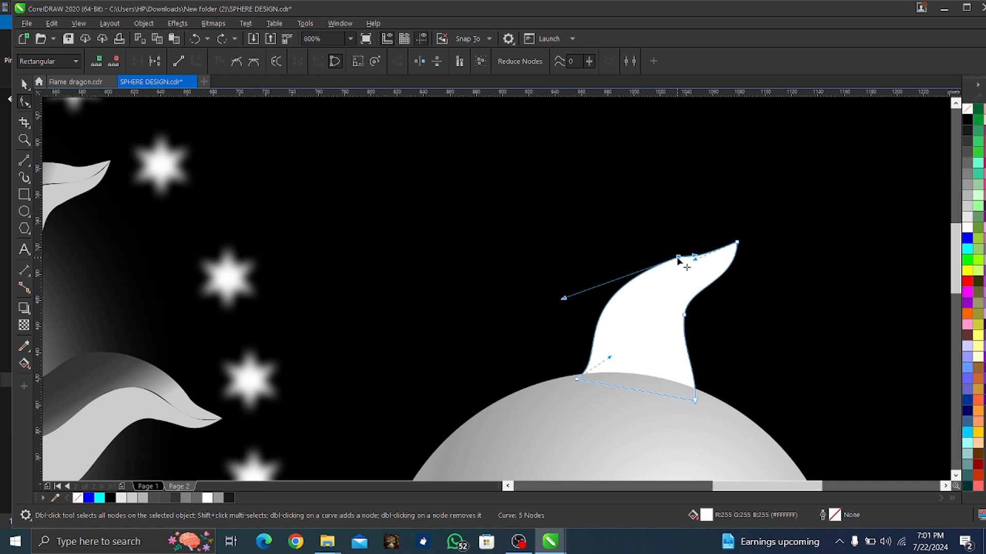
{"action": "left_click_drag", "start_coordinate": [679, 255], "coordinate": [673, 258]}
{"action": "left_click_drag", "start_coordinate": [675, 260], "coordinate": [676, 264]}
{"action": "scroll", "coordinate": [676, 264], "scroll_direction": "up", "scroll_amount": 2}
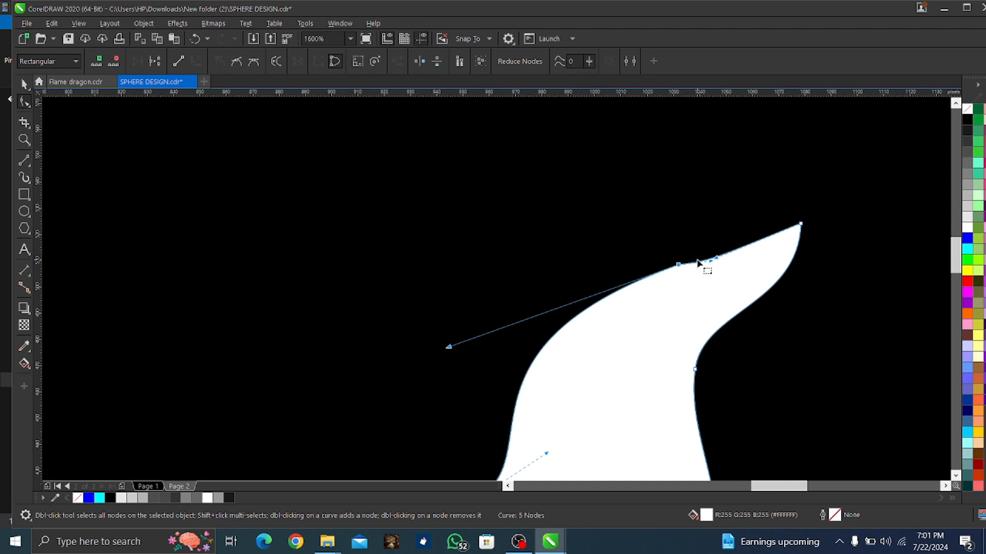
{"action": "key", "text": "ctrl+z"}
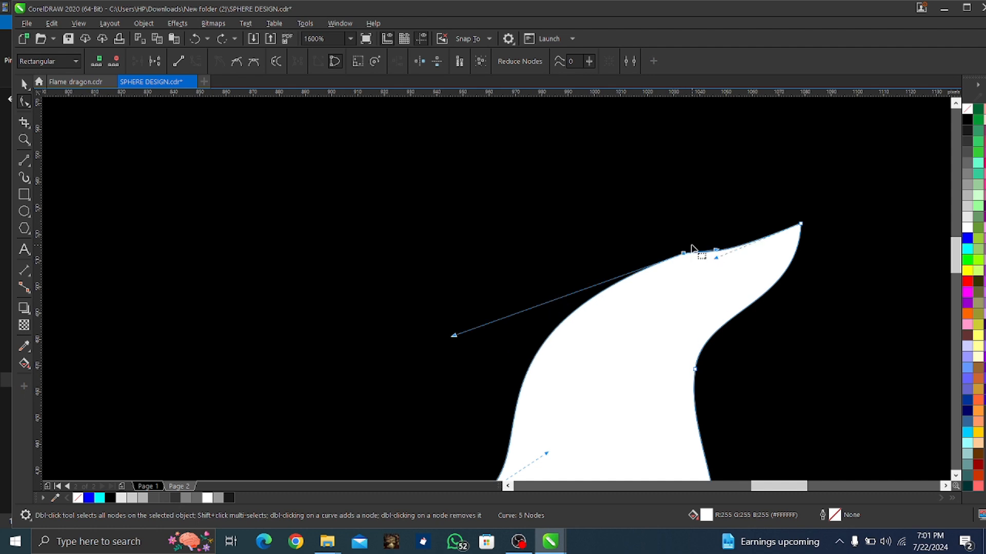
{"action": "mouse_move", "coordinate": [716, 259]}
{"action": "left_mouse_down"}
{"action": "mouse_move", "coordinate": [720, 270]}
{"action": "mouse_move", "coordinate": [722, 247]}
{"action": "mouse_move", "coordinate": [732, 257]}
{"action": "mouse_move", "coordinate": [764, 249]}
{"action": "mouse_move", "coordinate": [716, 246]}
{"action": "left_mouse_up"}
{"action": "scroll", "coordinate": [679, 273], "scroll_direction": "down", "scroll_amount": 1}
{"action": "key", "text": "space"}
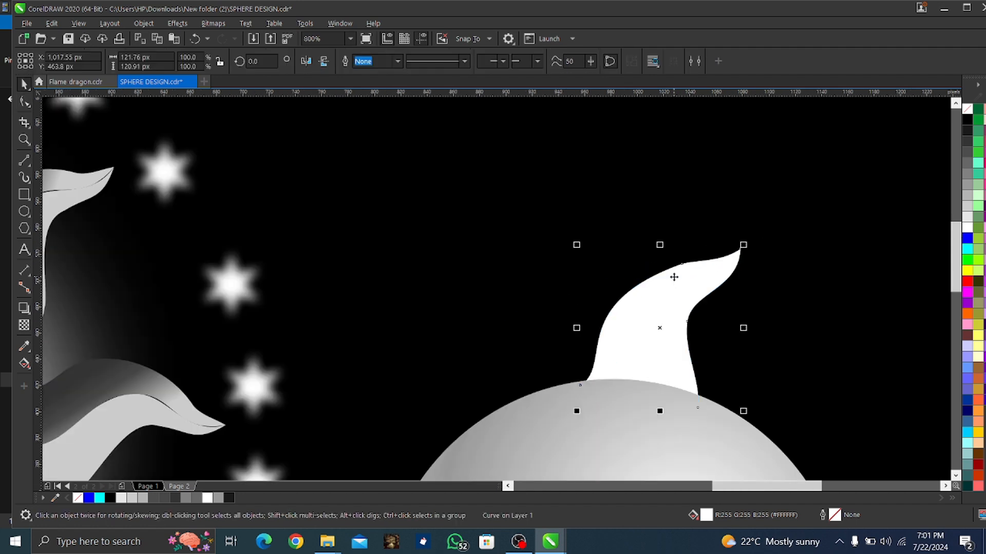
- Draw a closed three-point outline over the right part of the white ray, from the tip to two points at the base
{"action": "scroll", "coordinate": [670, 272], "scroll_direction": "down", "scroll_amount": 1}
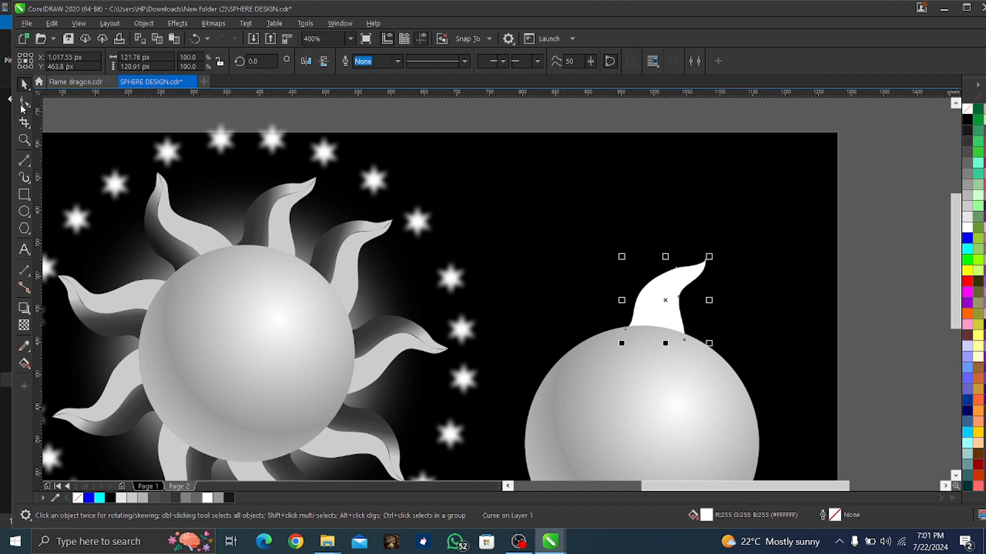
{"action": "left_click", "coordinate": [25, 161]}
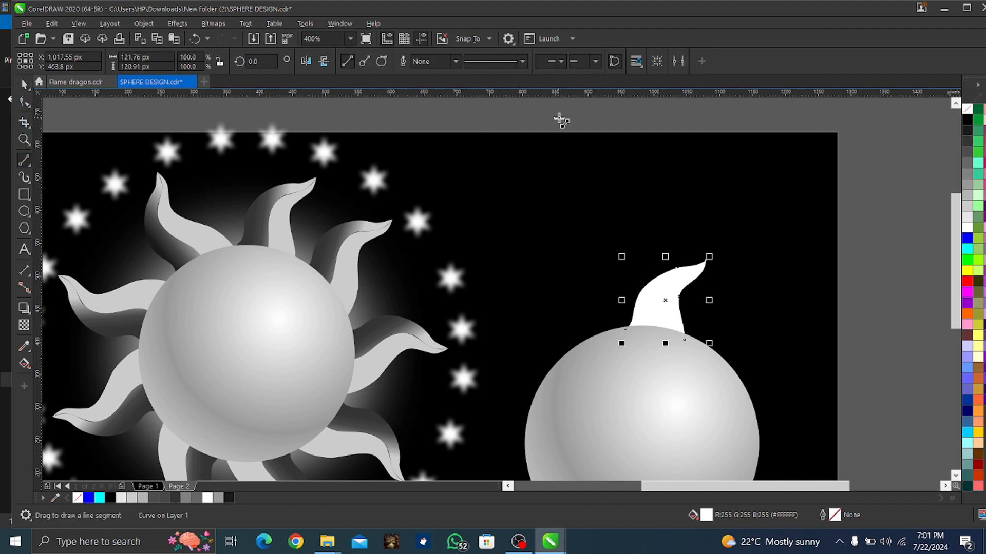
{"action": "mouse_move", "coordinate": [707, 261]}
{"action": "left_mouse_down"}
{"action": "mouse_move", "coordinate": [699, 295]}
{"action": "mouse_move", "coordinate": [655, 327]}
{"action": "mouse_move", "coordinate": [688, 336]}
{"action": "mouse_move", "coordinate": [687, 296]}
{"action": "mouse_move", "coordinate": [708, 222]}
{"action": "mouse_move", "coordinate": [707, 260]}
{"action": "left_mouse_up"}
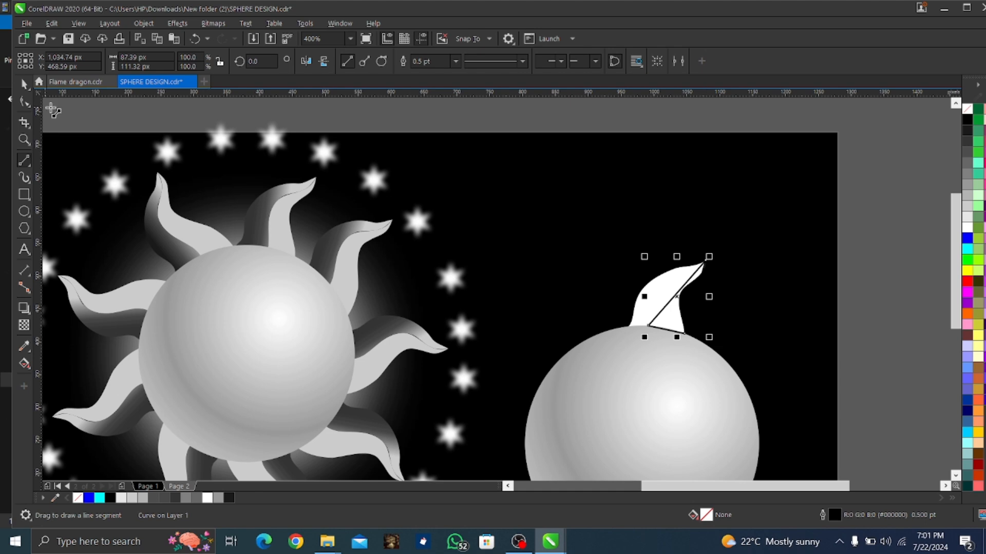
- Convert the new outline's right segment to a curve and bend it along the ray's right edge
{"action": "left_click", "coordinate": [24, 101]}
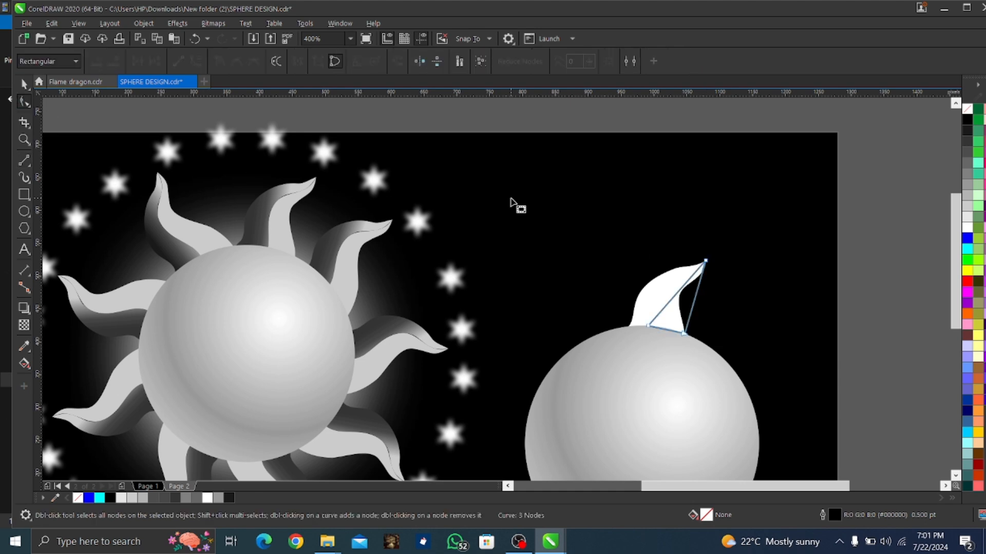
{"action": "right_click", "coordinate": [693, 297]}
{"action": "left_click", "coordinate": [728, 382]}
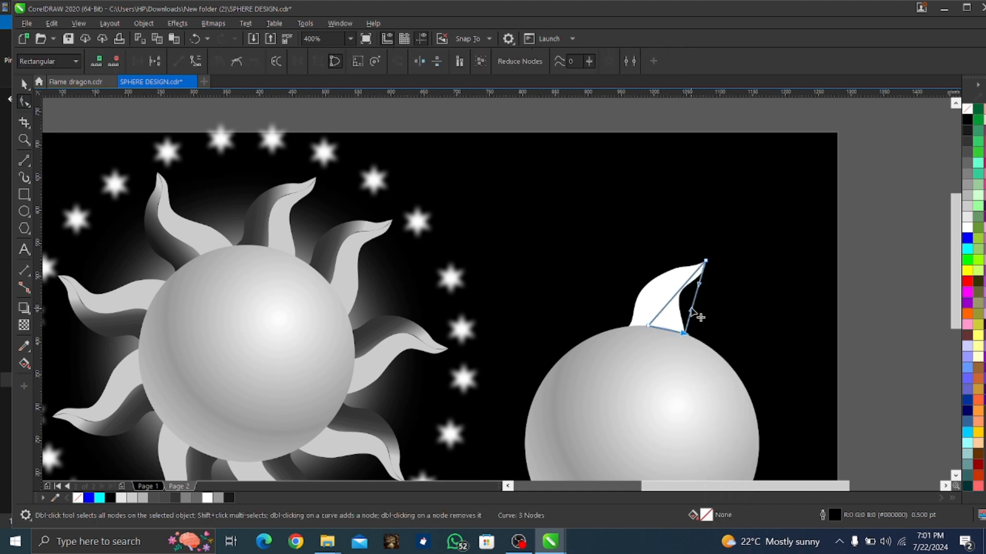
{"action": "mouse_move", "coordinate": [700, 289]}
{"action": "left_mouse_down"}
{"action": "mouse_move", "coordinate": [694, 312]}
{"action": "mouse_move", "coordinate": [686, 277]}
{"action": "mouse_move", "coordinate": [705, 284]}
{"action": "mouse_move", "coordinate": [699, 290]}
{"action": "left_mouse_up"}
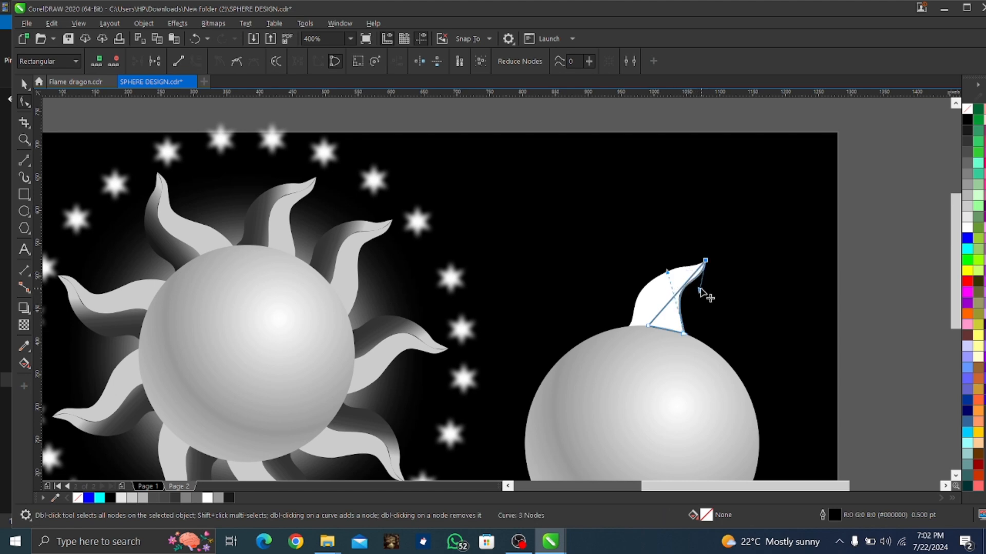
- Convert the outline's inner segment to a curve, shift its base corner slightly right, and shape the segment into an S-curve up to the tip
{"action": "right_click", "coordinate": [666, 306]}
{"action": "left_click", "coordinate": [690, 389]}
{"action": "left_click_drag", "start_coordinate": [687, 281], "coordinate": [650, 296]}
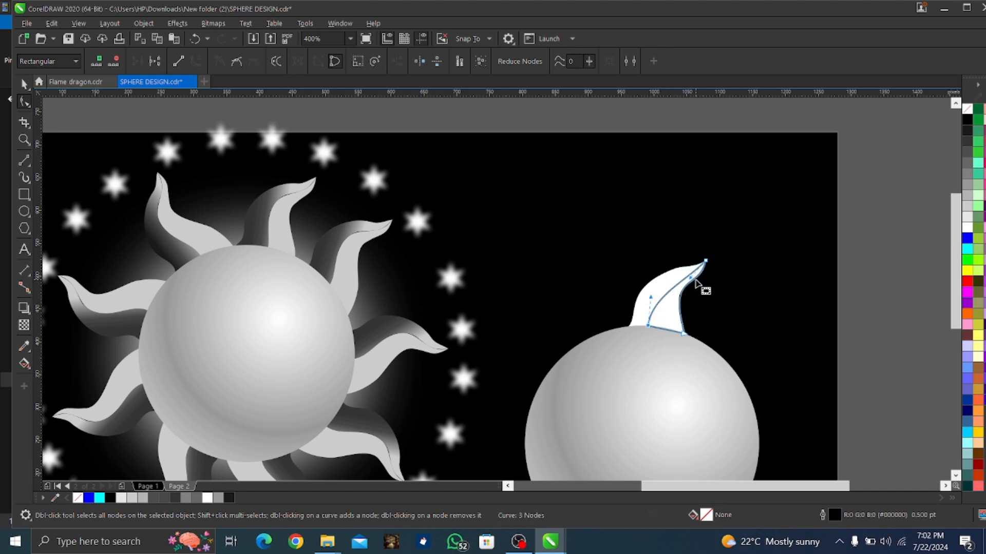
{"action": "scroll", "coordinate": [664, 276], "scroll_direction": "up", "scroll_amount": 2}
{"action": "left_click_drag", "start_coordinate": [631, 377], "coordinate": [650, 383]}
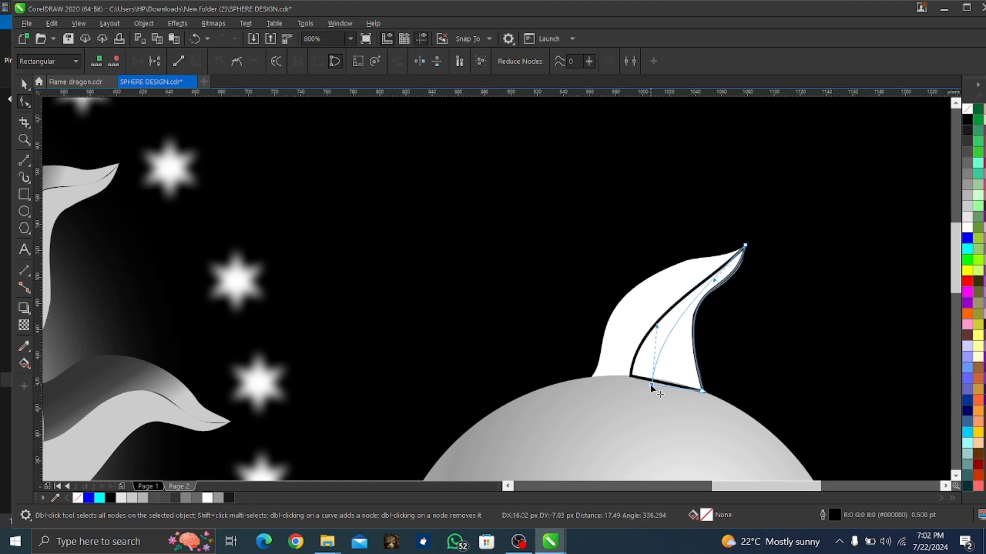
{"action": "left_click_drag", "start_coordinate": [655, 323], "coordinate": [612, 296]}
{"action": "left_click", "coordinate": [715, 281]}
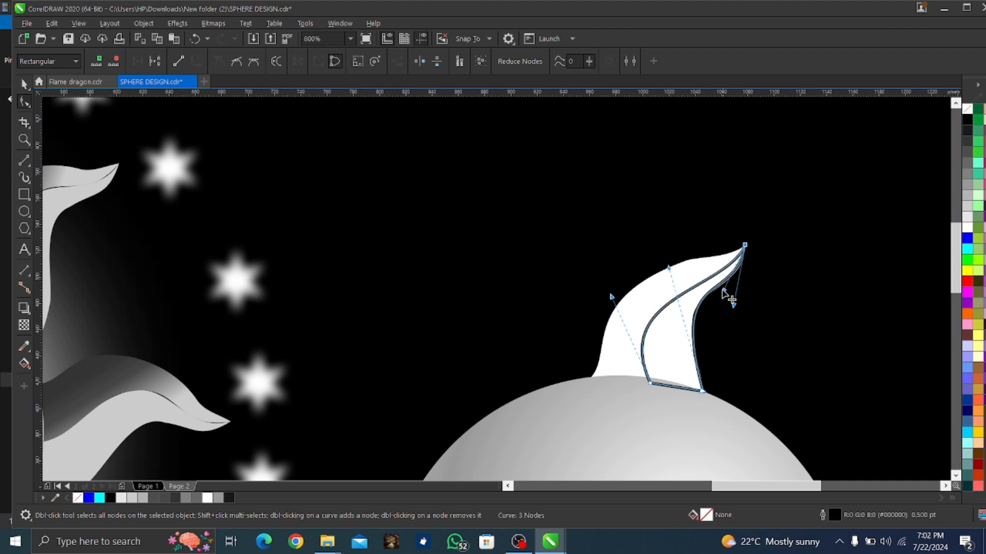
- Kink the inner curve leftward above the sphere using an added node, and slightly lower the white ray's upper-edge node
{"action": "scroll", "coordinate": [653, 373], "scroll_direction": "up", "scroll_amount": 1}
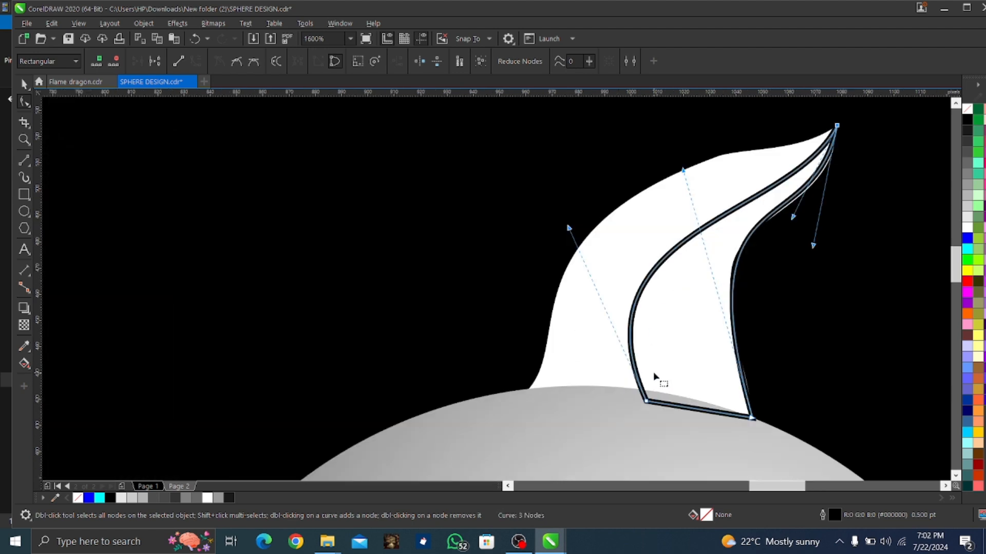
{"action": "double_click", "coordinate": [635, 370]}
{"action": "left_click", "coordinate": [646, 401]}
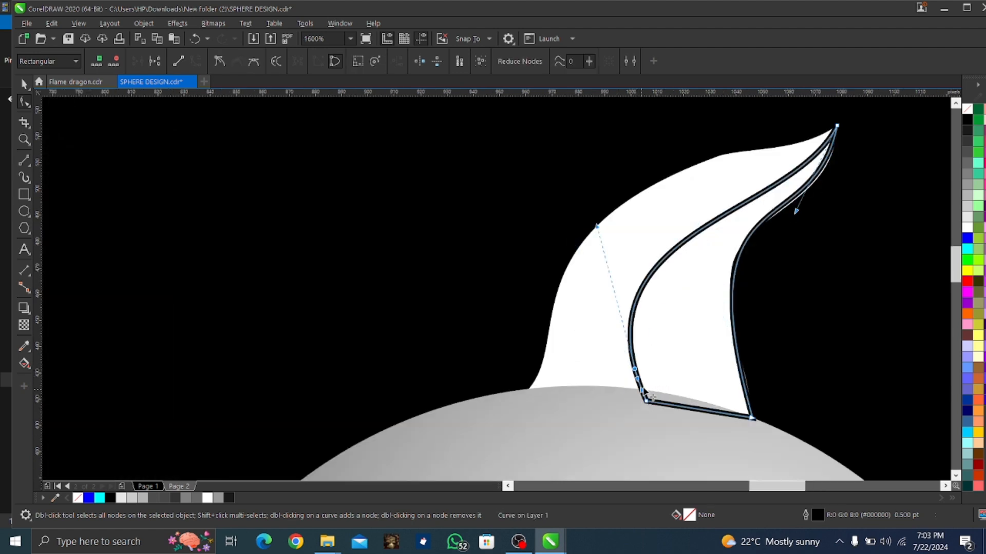
{"action": "left_click_drag", "start_coordinate": [642, 390], "coordinate": [638, 353]}
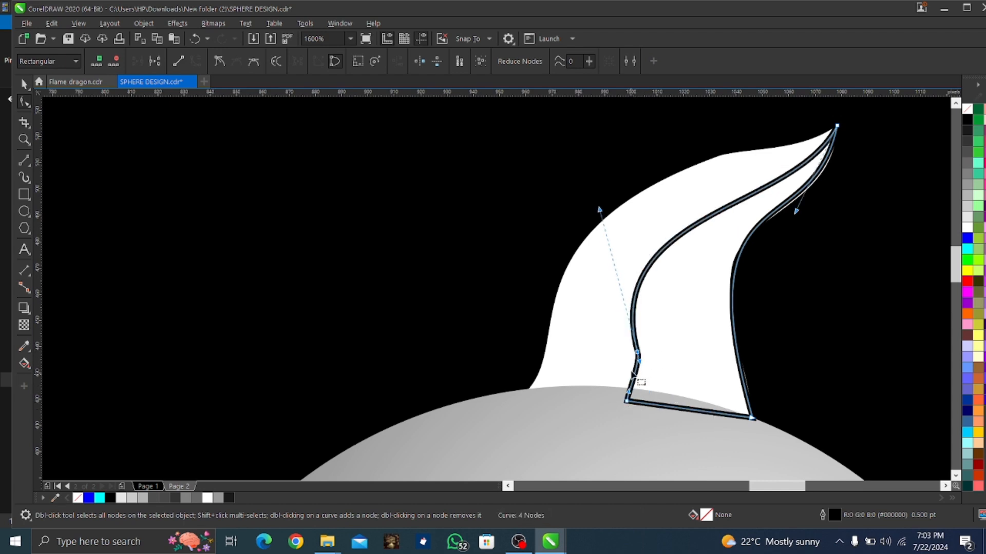
{"action": "left_click", "coordinate": [721, 160]}
{"action": "left_click", "coordinate": [720, 160]}
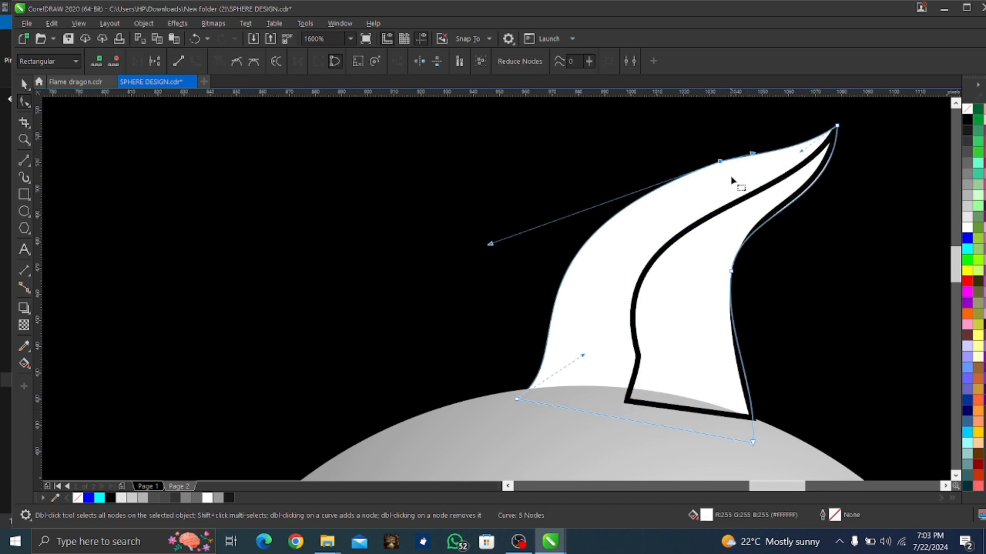
- Try to remove or lower the added node near the base of the inner curve
{"action": "left_click", "coordinate": [640, 355]}
{"action": "double_click", "coordinate": [639, 355]}
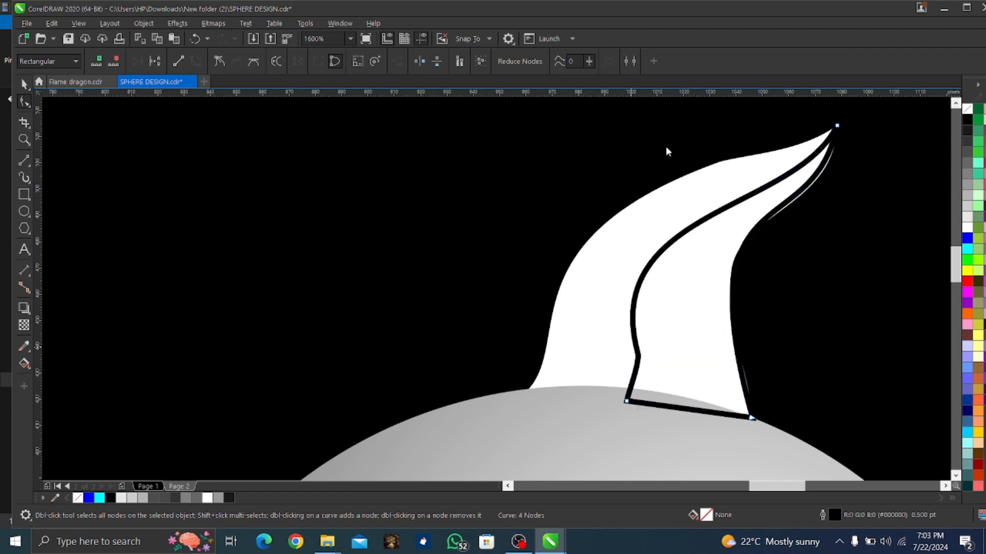
{"action": "key", "text": "ctrl+z"}
{"action": "left_click_drag", "start_coordinate": [638, 357], "coordinate": [642, 386]}
{"action": "key", "text": "ctrl+z"}
{"action": "left_click", "coordinate": [626, 400]}
- Fill the inner ray shape with grey #999999 and give it a 0.5 pt outline in the same grey
{"action": "scroll", "coordinate": [550, 345], "scroll_direction": "down", "scroll_amount": 4}
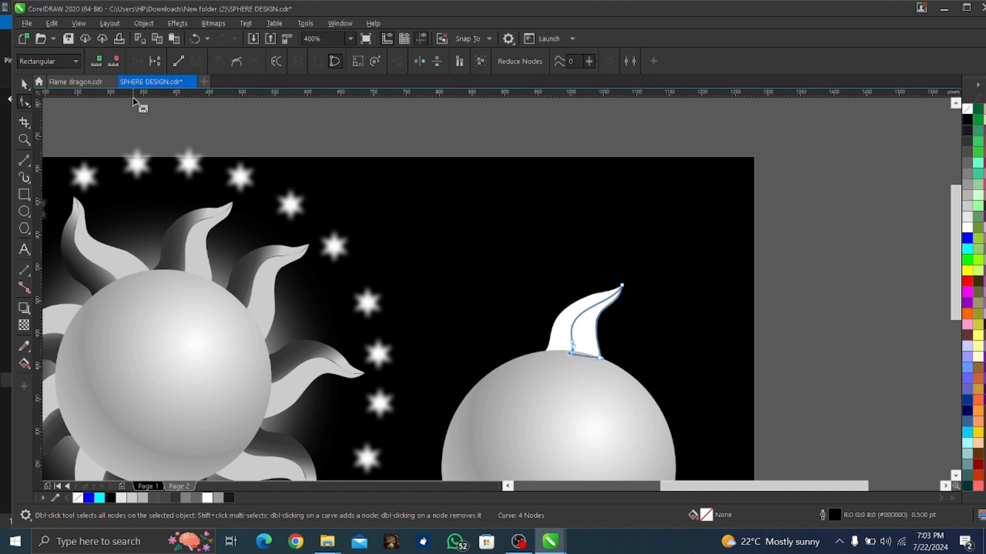
{"action": "left_click", "coordinate": [25, 83]}
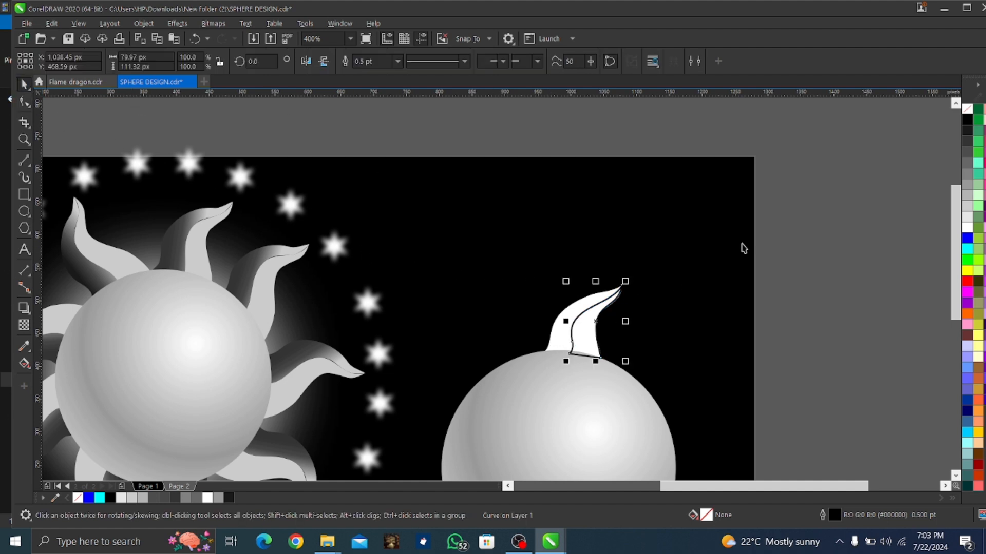
{"action": "left_click", "coordinate": [966, 185]}
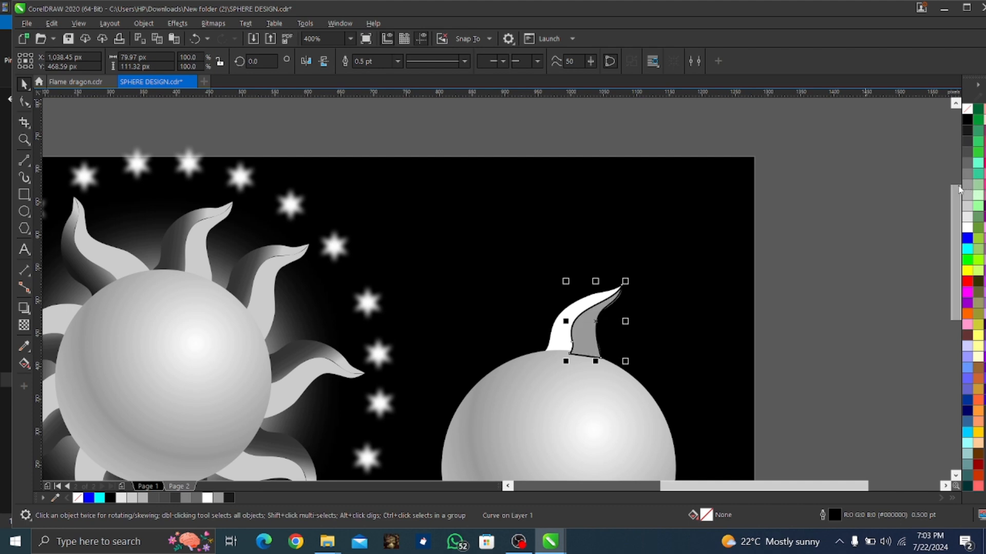
{"action": "right_click", "coordinate": [965, 110]}
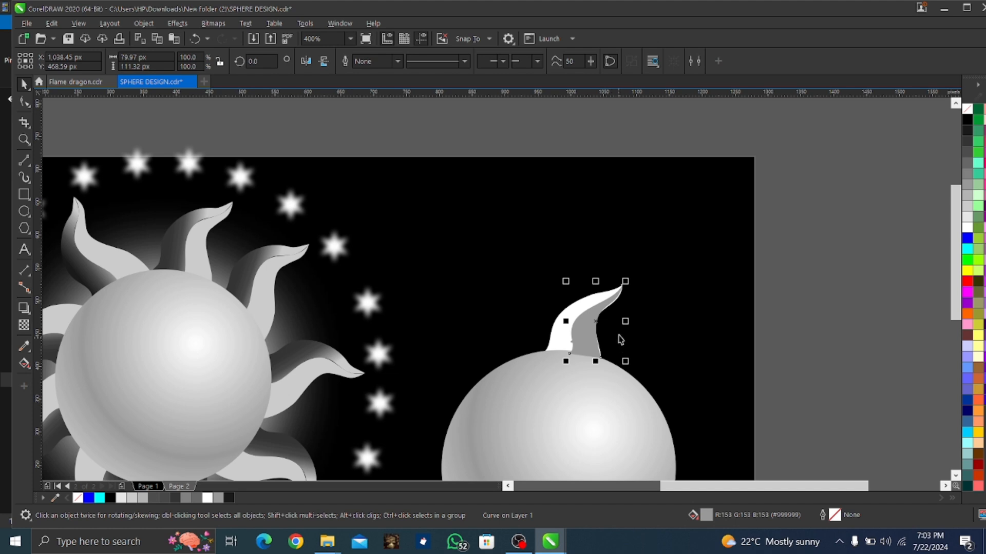
{"action": "right_click", "coordinate": [967, 185]}
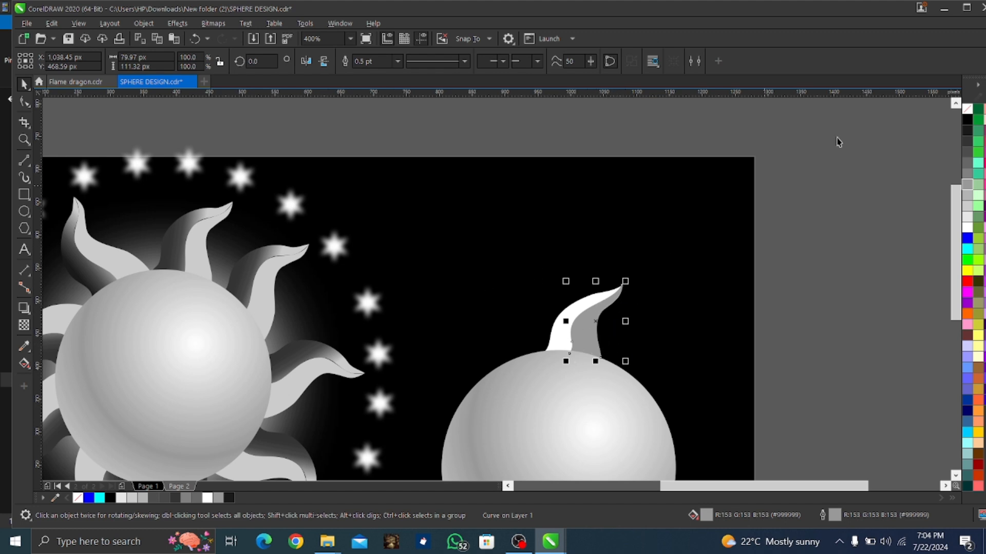
- Give the ray's inner shape a white fill and white outline, and fill the outer shape with dark grey #1A1A1A
{"action": "left_click", "coordinate": [967, 226]}
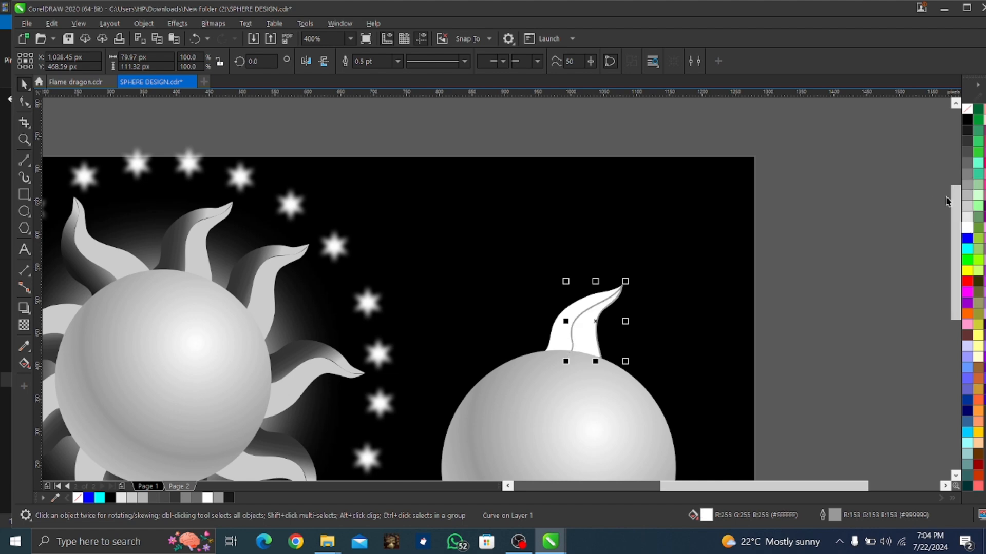
{"action": "right_click", "coordinate": [968, 227]}
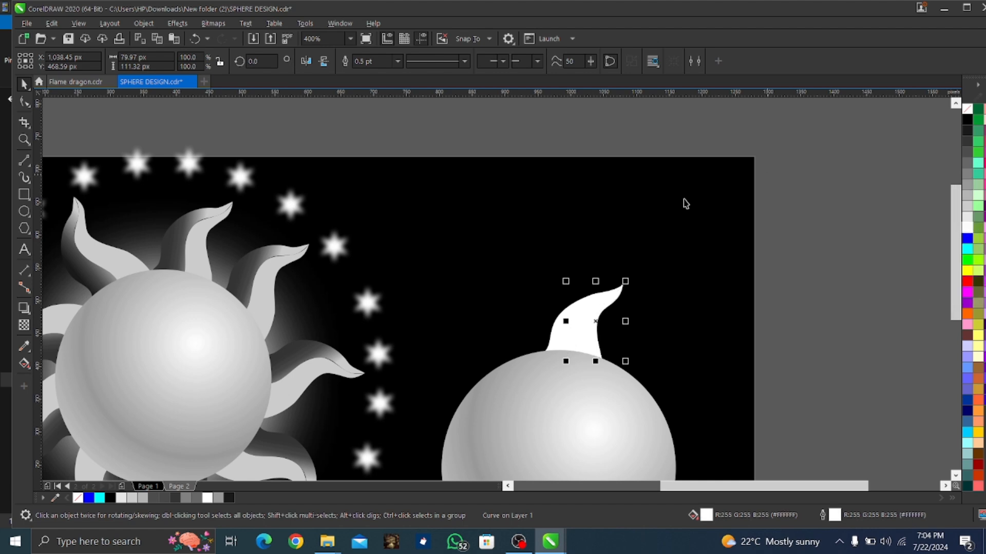
{"action": "left_click", "coordinate": [556, 343]}
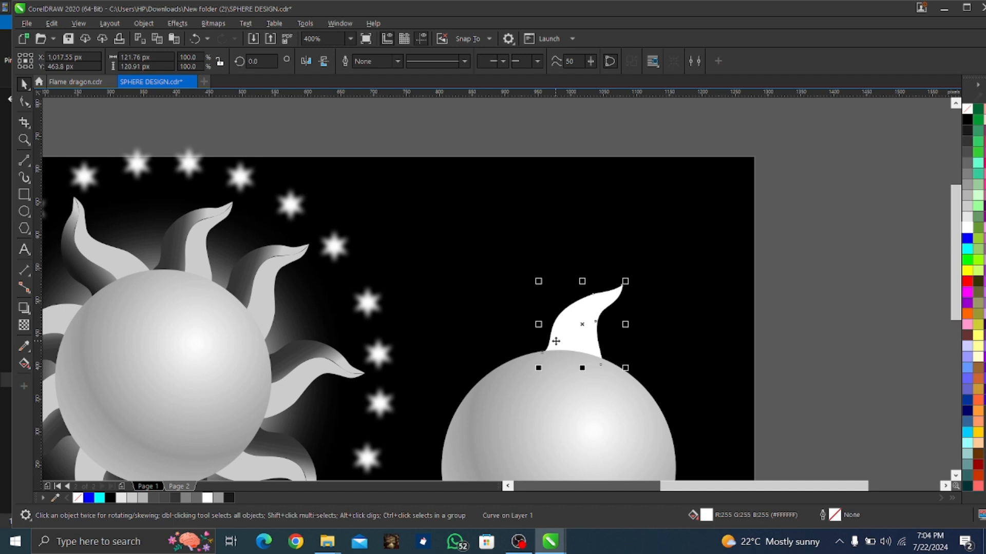
{"action": "left_click", "coordinate": [967, 132]}
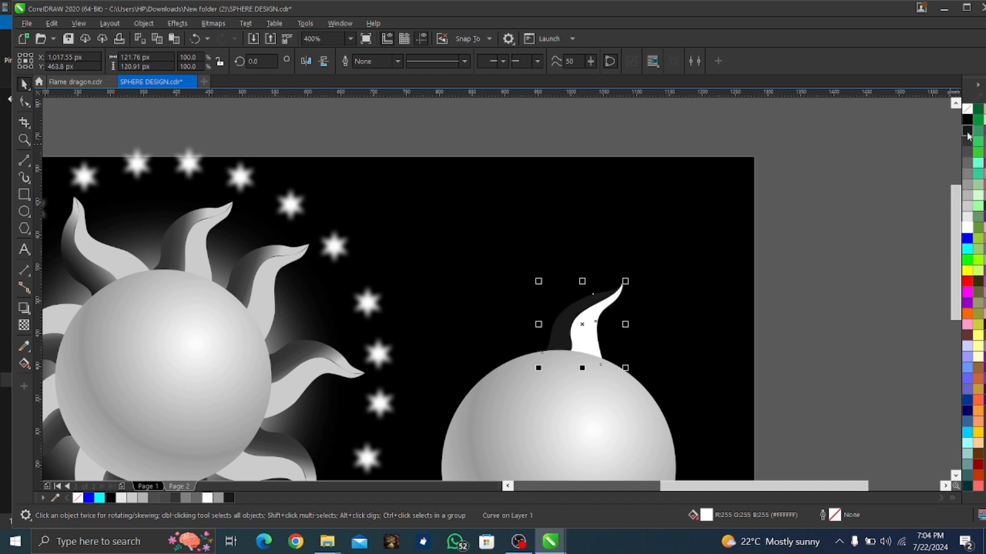
- Apply a linear fountain fill to the outer ray shape, running from dark grey near the base to white toward the tip
{"action": "left_click", "coordinate": [23, 365]}
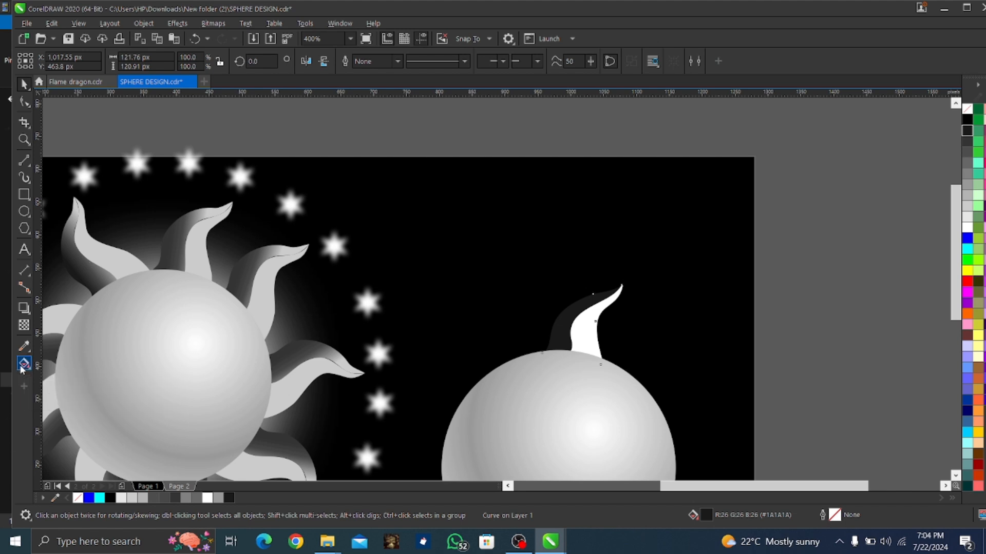
{"action": "left_click", "coordinate": [570, 333]}
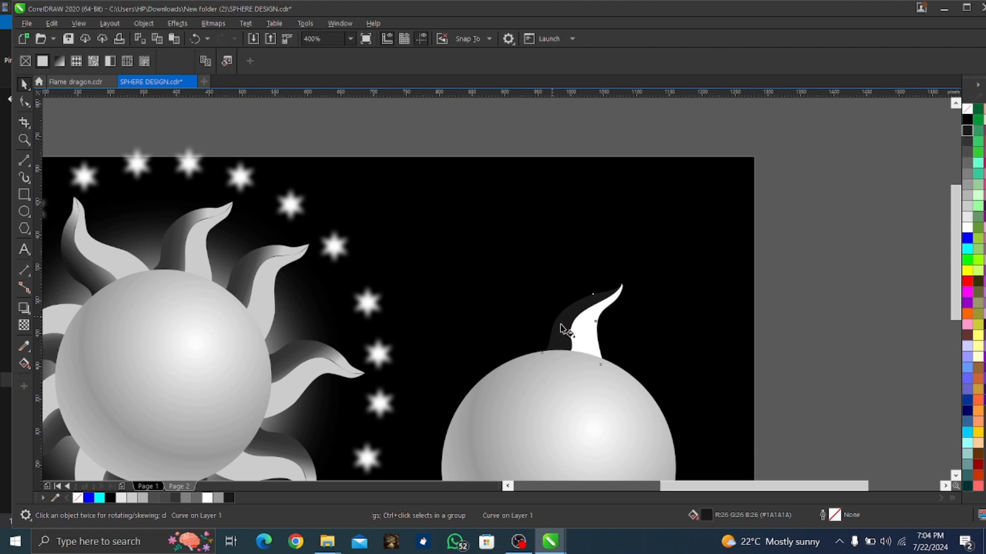
{"action": "left_click_drag", "start_coordinate": [565, 315], "coordinate": [574, 323]}
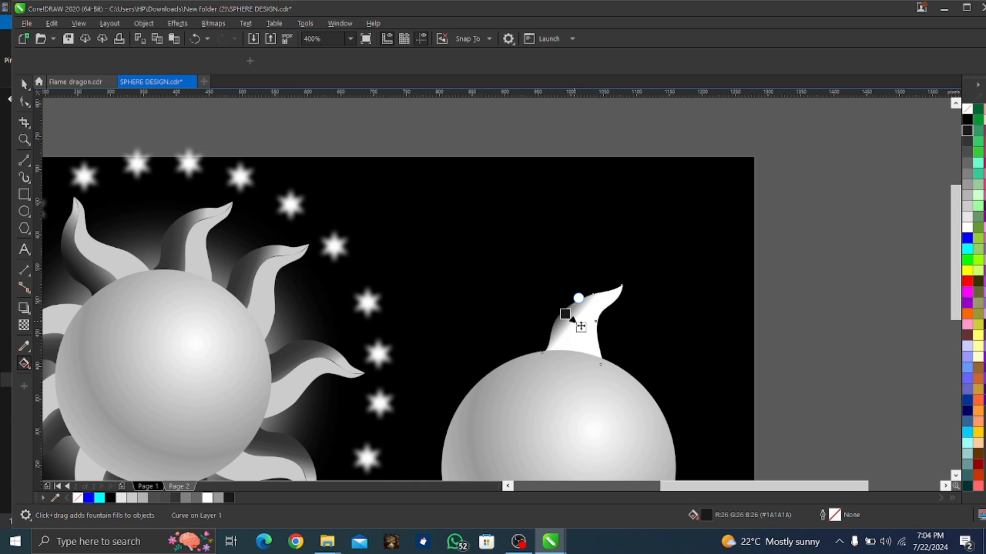
{"action": "left_click_drag", "start_coordinate": [582, 329], "coordinate": [596, 304]}
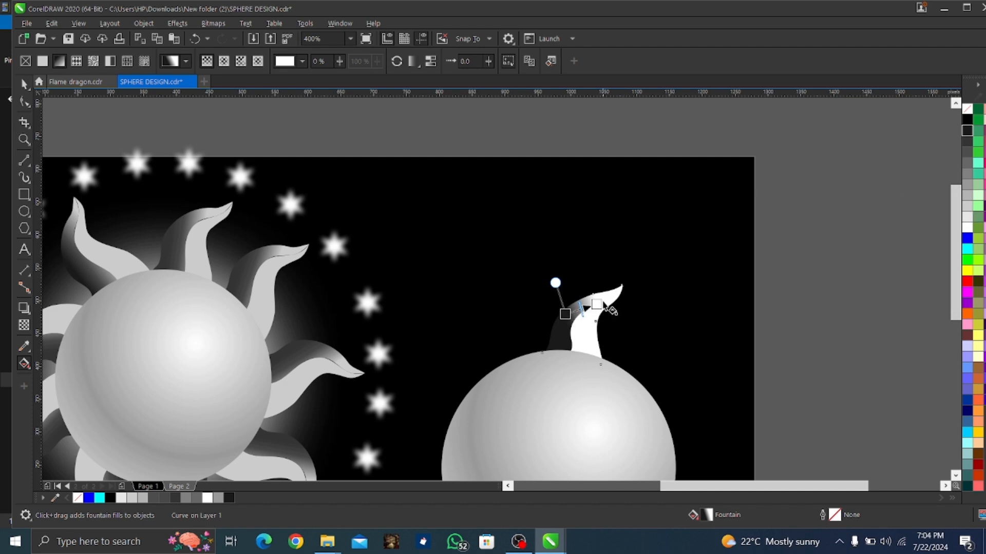
{"action": "left_click_drag", "start_coordinate": [595, 304], "coordinate": [609, 297]}
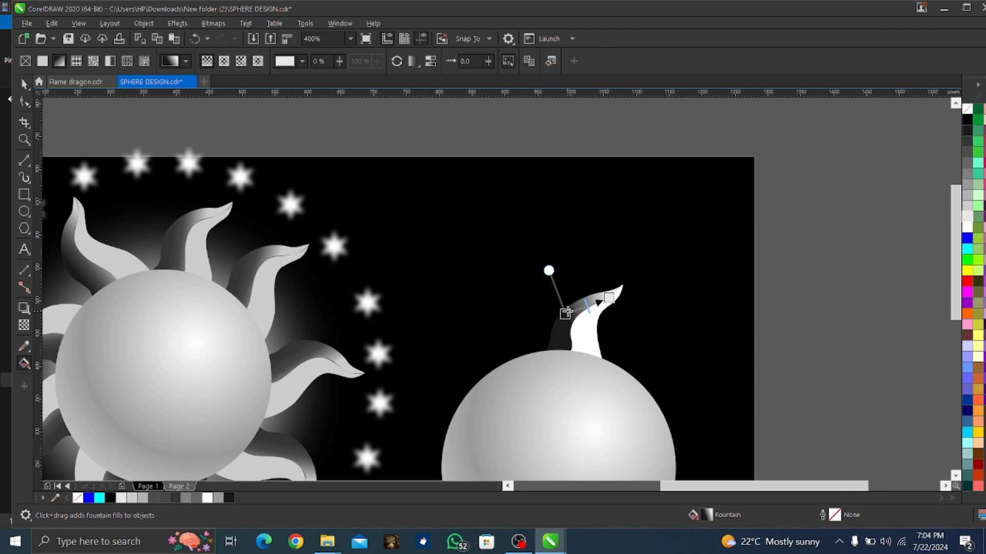
{"action": "left_click_drag", "start_coordinate": [564, 314], "coordinate": [565, 313]}
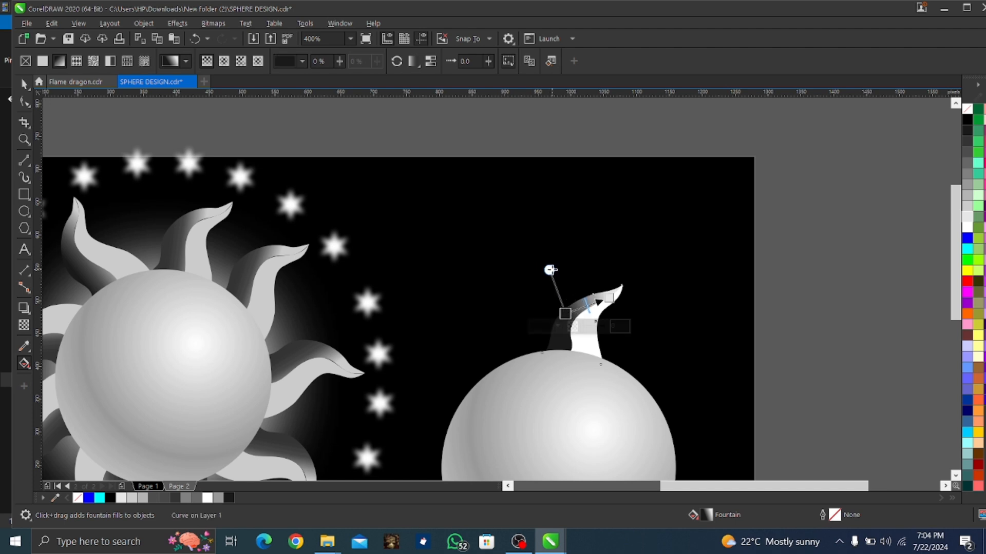
{"action": "left_click_drag", "start_coordinate": [550, 269], "coordinate": [556, 266]}
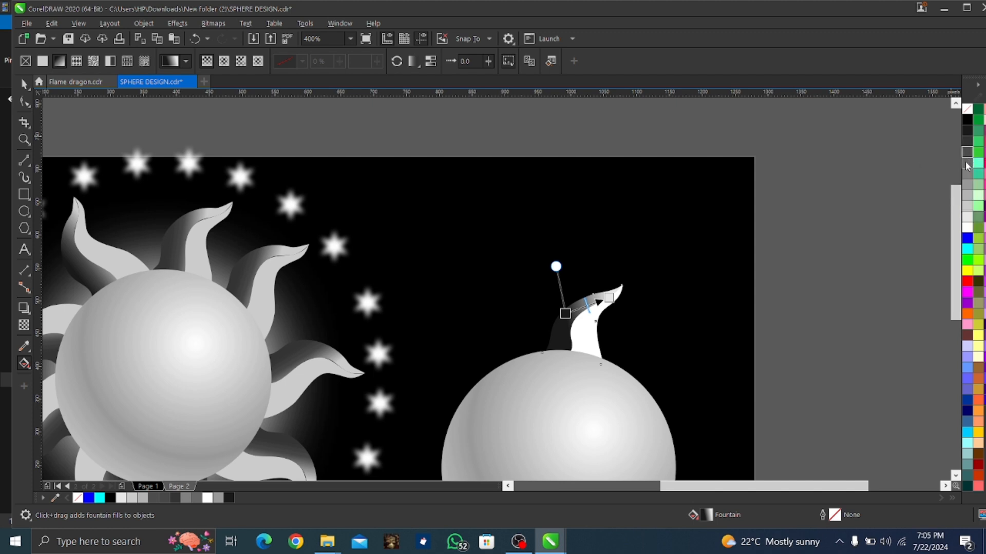
- Set the gradient's start colour to 80% Black and add a light grey colour stop at 39%
{"action": "left_click", "coordinate": [564, 313]}
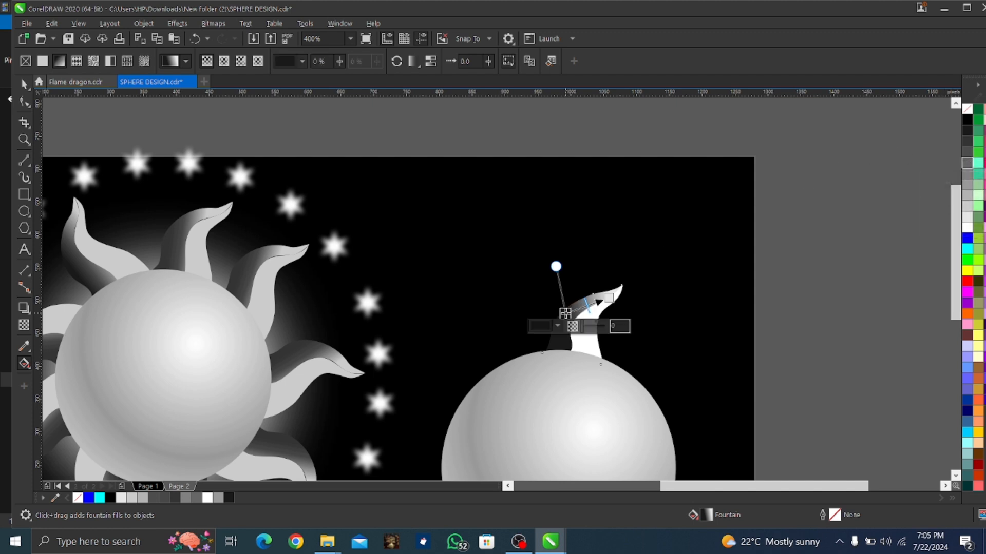
{"action": "left_click", "coordinate": [964, 163]}
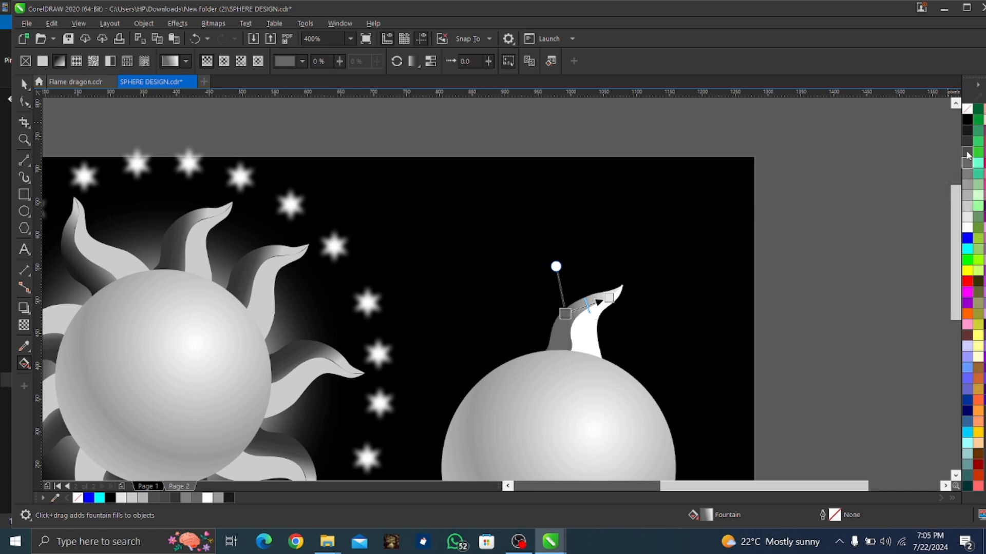
{"action": "left_click", "coordinate": [969, 152]}
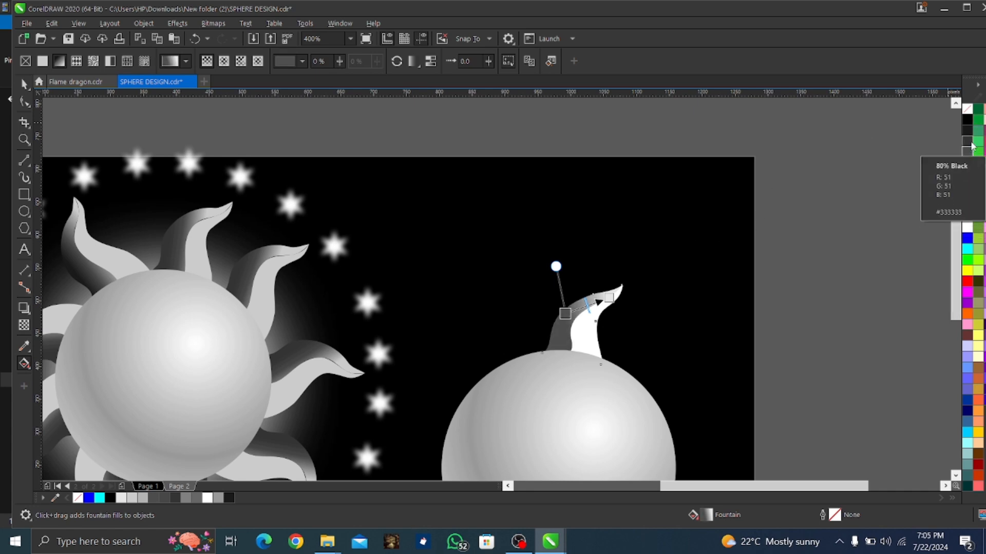
{"action": "double_click", "coordinate": [581, 307]}
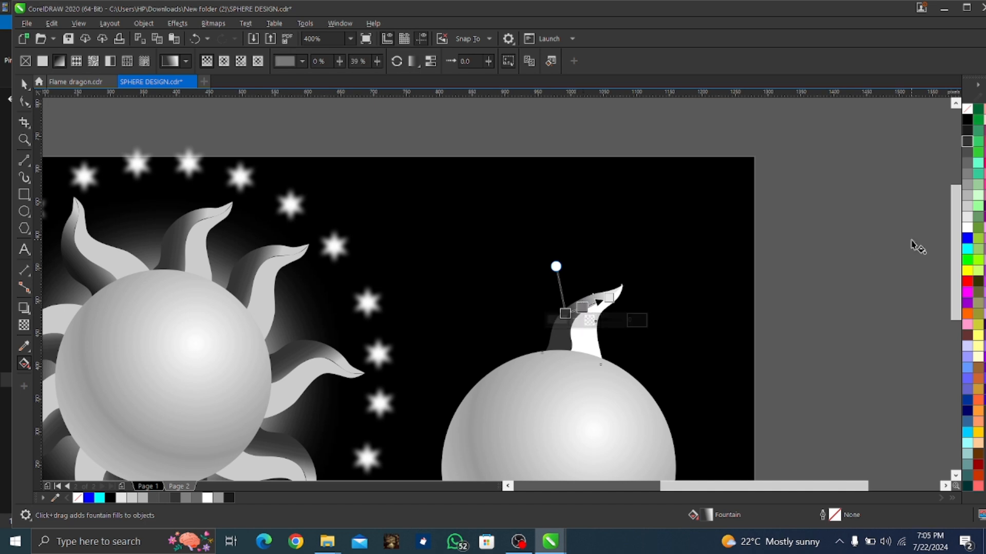
{"action": "left_click", "coordinate": [968, 195]}
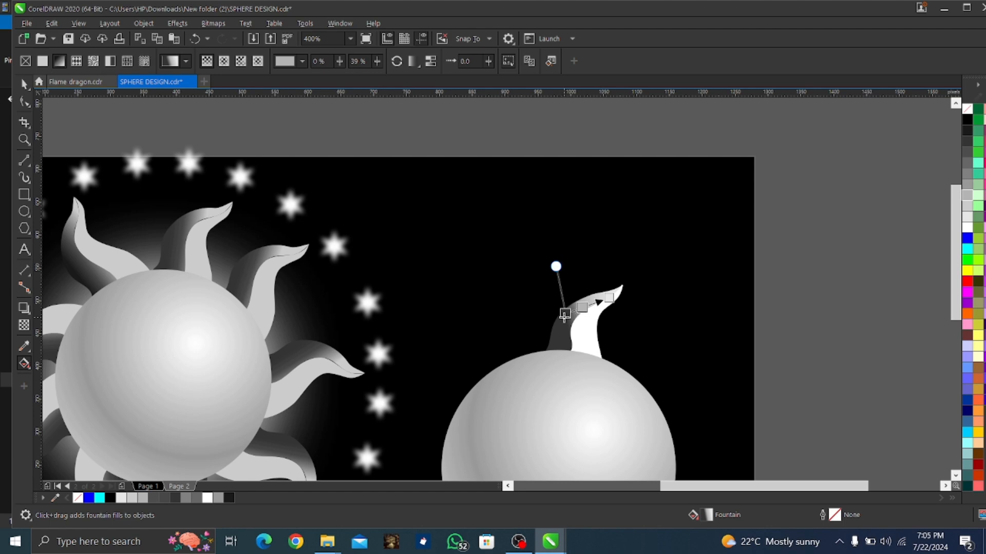
- Adjust the gradient's start point and angle so the dark shading follows the outer ray shape's lower part
{"action": "left_click_drag", "start_coordinate": [565, 314], "coordinate": [556, 316]}
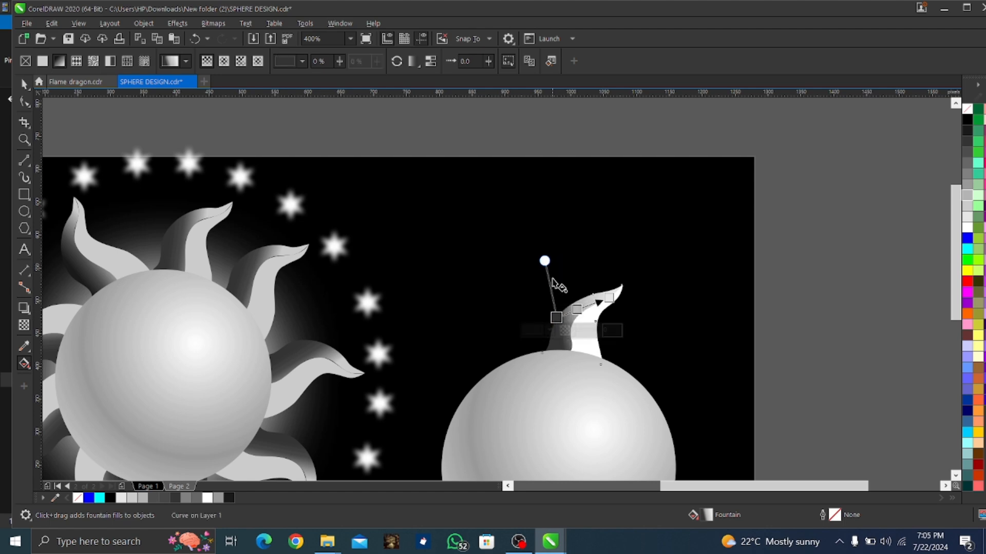
{"action": "left_click_drag", "start_coordinate": [544, 261], "coordinate": [571, 252]}
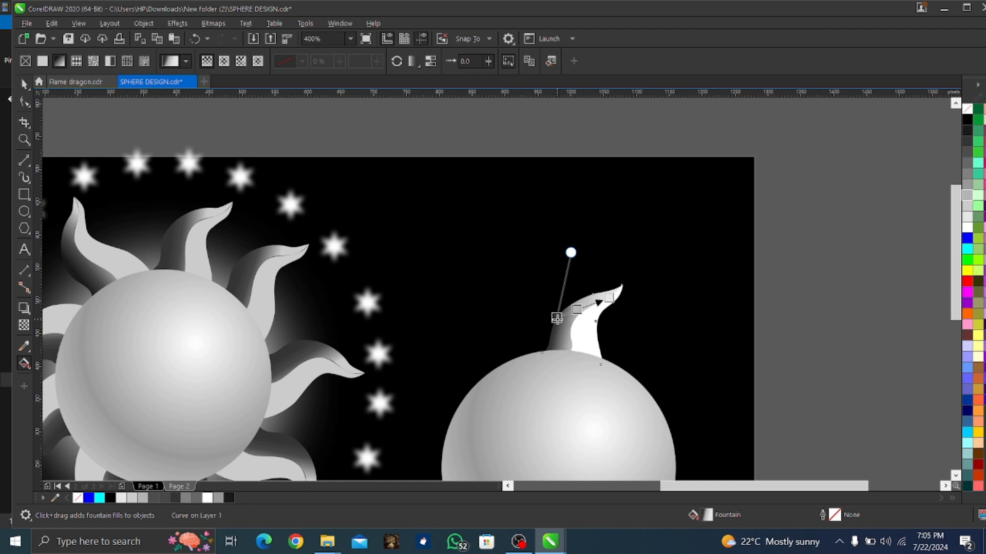
{"action": "left_click_drag", "start_coordinate": [556, 318], "coordinate": [564, 322]}
{"action": "left_click_drag", "start_coordinate": [570, 260], "coordinate": [565, 258]}
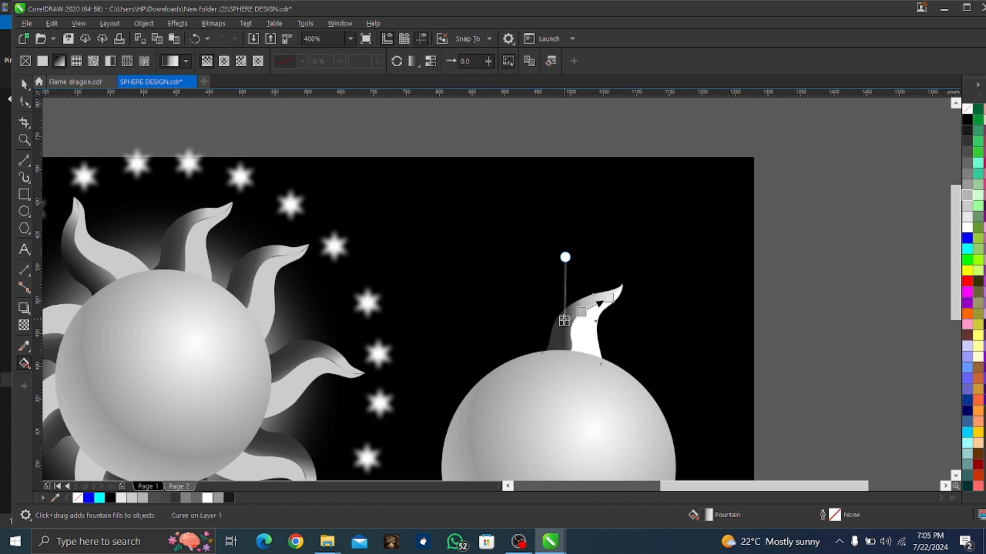
{"action": "left_click_drag", "start_coordinate": [564, 321], "coordinate": [568, 321]}
{"action": "key", "text": "space"}
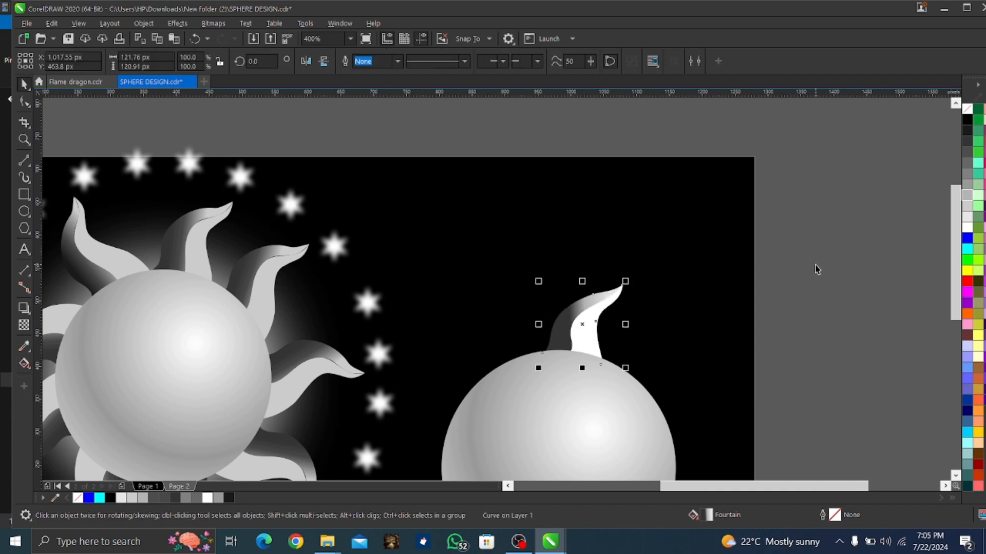
- Group the ray's two shapes and place a duplicate of the group at the sphere's upper-right edge
{"action": "left_click_drag", "start_coordinate": [816, 265], "coordinate": [480, 393]}
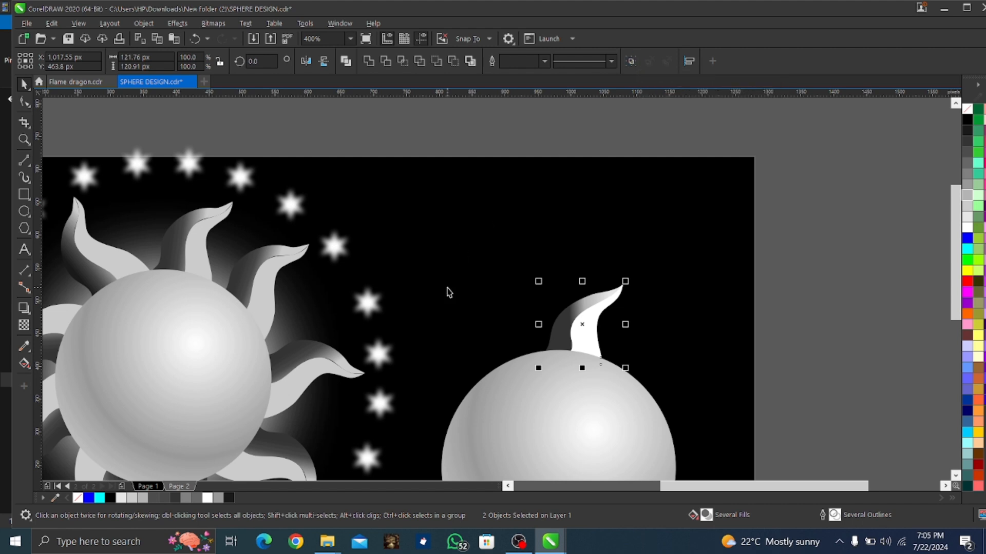
{"action": "key", "text": "ctrl+g"}
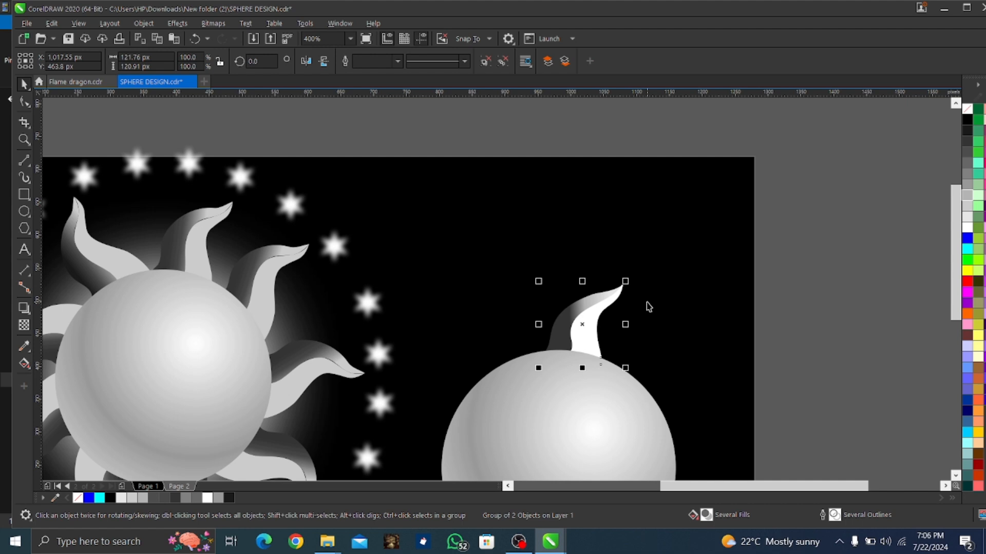
{"action": "key", "text": "ctrl+d"}
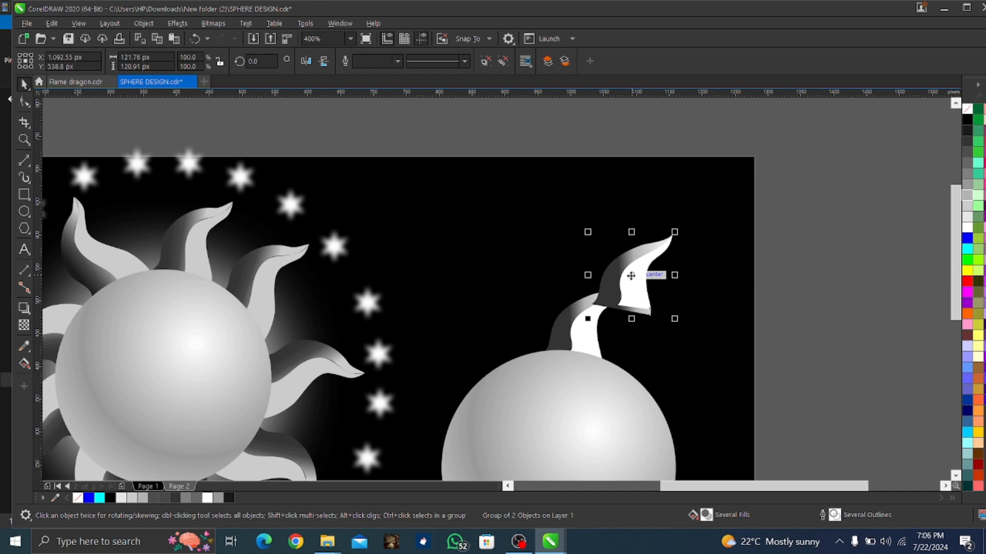
{"action": "left_click_drag", "start_coordinate": [630, 276], "coordinate": [653, 351]}
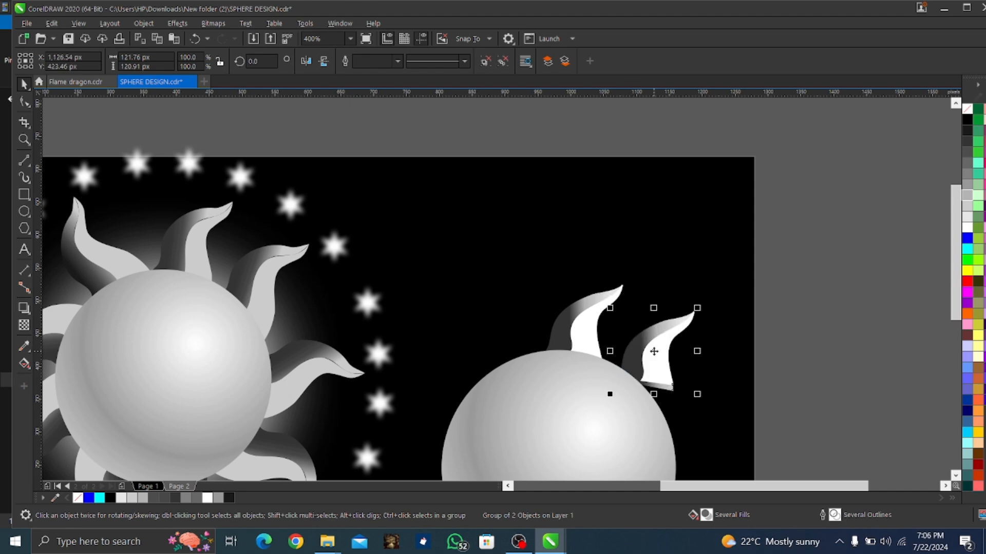
- Rotate the duplicated ray clockwise to about 323° and seat its base against the sphere's upper-right edge
{"action": "left_click", "coordinate": [653, 351]}
{"action": "left_click_drag", "start_coordinate": [696, 395], "coordinate": [684, 422]}
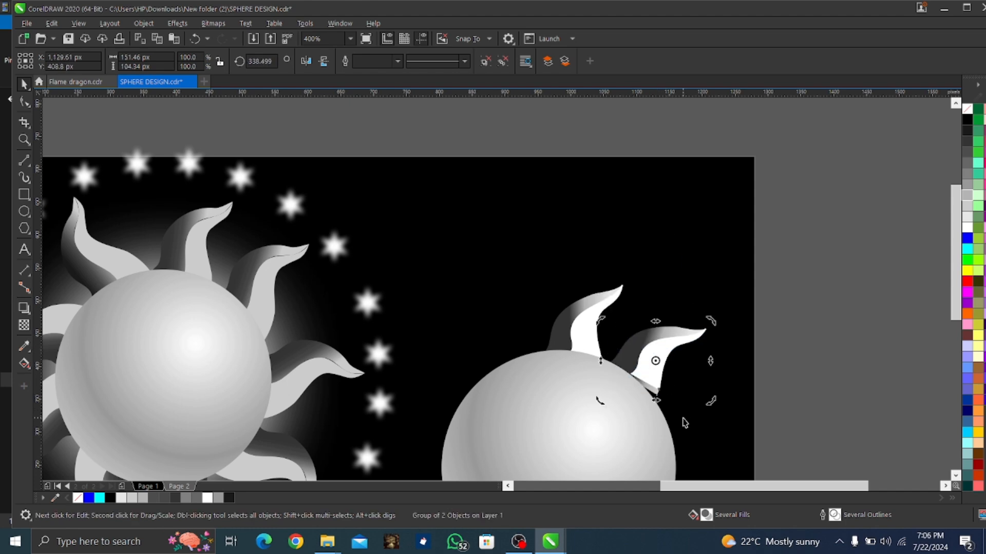
{"action": "left_click", "coordinate": [656, 360]}
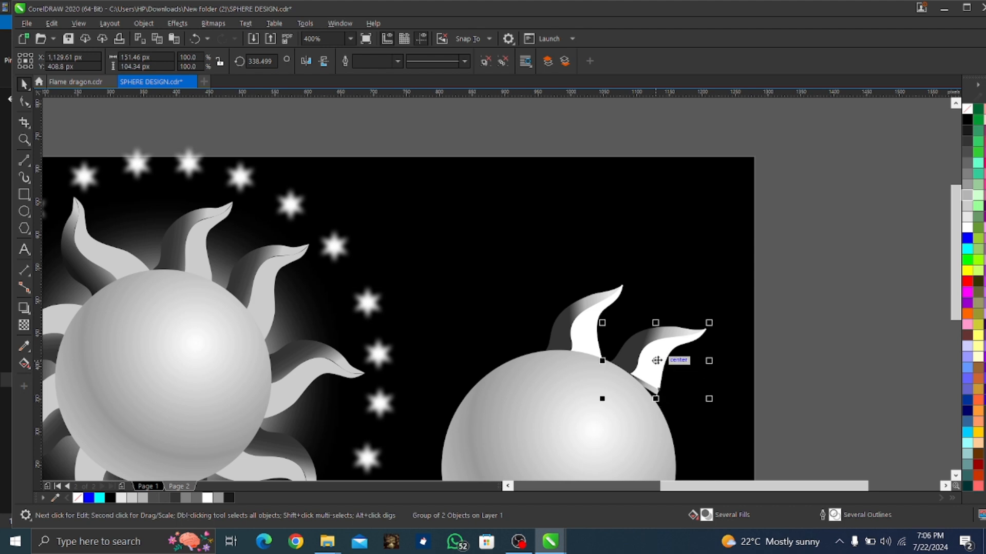
{"action": "left_click_drag", "start_coordinate": [656, 361], "coordinate": [662, 373]}
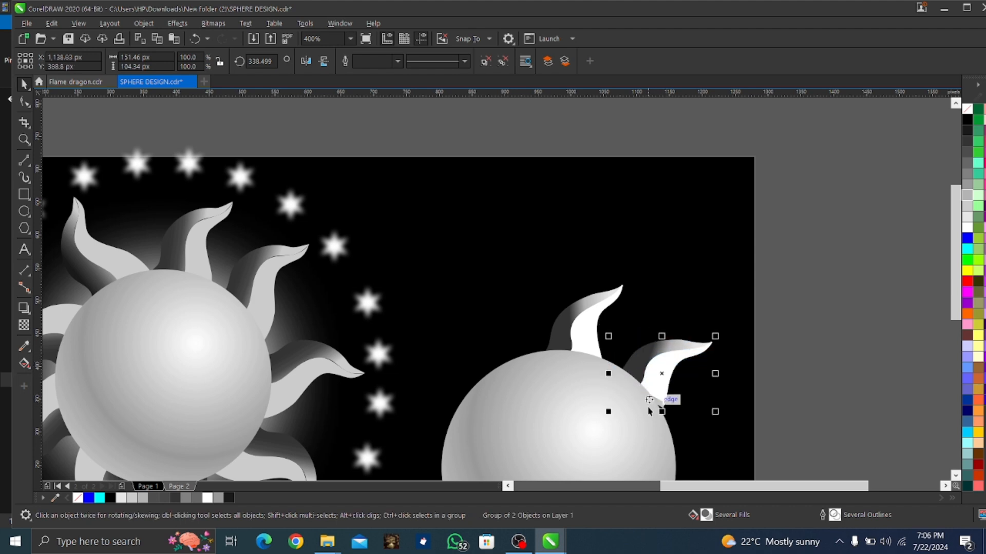
{"action": "left_click", "coordinate": [661, 371]}
{"action": "left_click_drag", "start_coordinate": [606, 412], "coordinate": [594, 415]}
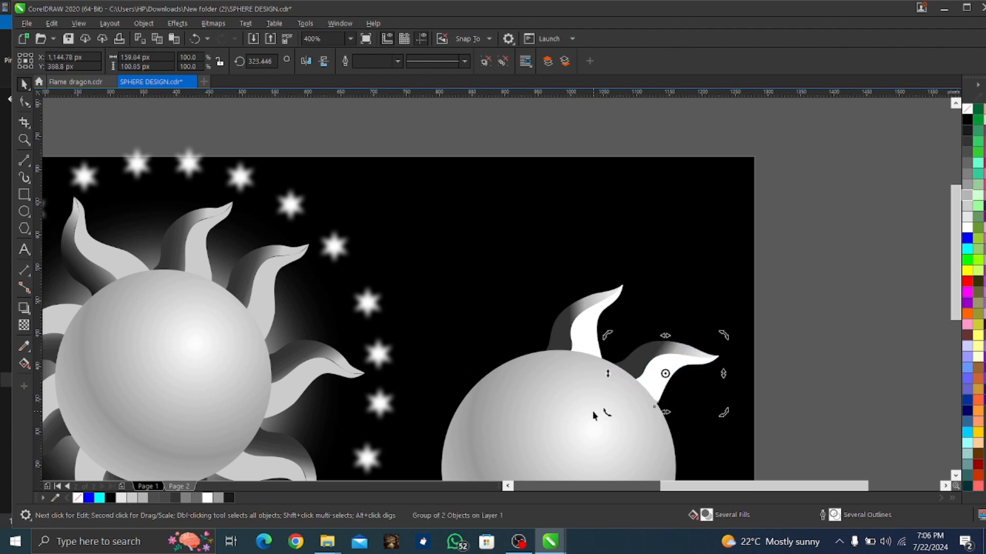
{"action": "left_click_drag", "start_coordinate": [651, 372], "coordinate": [651, 371]}
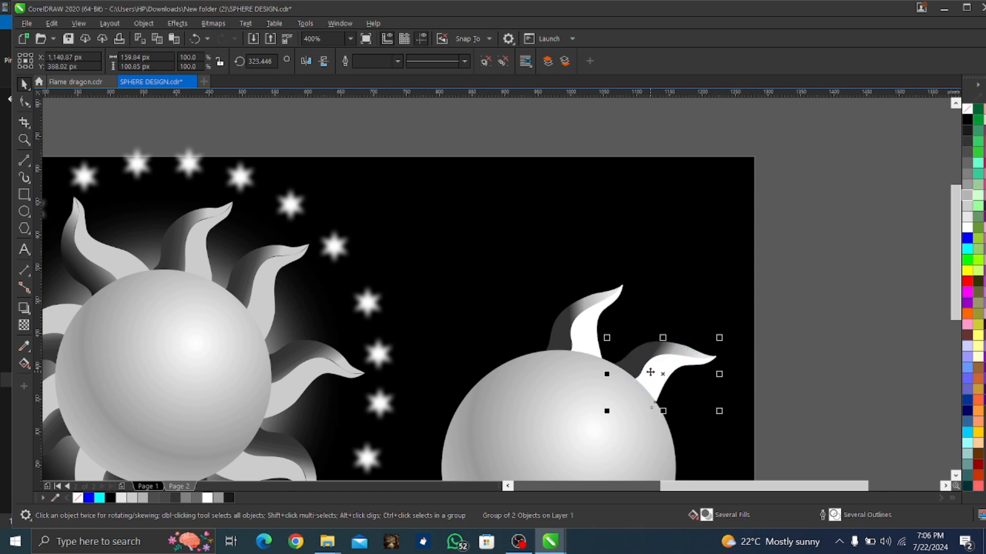
- Add further ray duplicates around the sphere's right side and bottom, each turned to point outward from the edge
{"action": "scroll", "coordinate": [650, 372], "scroll_direction": "down", "scroll_amount": 3}
{"action": "key", "text": "ctrl+d"}
{"action": "left_click_drag", "start_coordinate": [743, 289], "coordinate": [704, 335]}
{"action": "key", "text": "ctrl+d"}
{"action": "left_click_drag", "start_coordinate": [725, 423], "coordinate": [614, 385]}
{"action": "scroll", "coordinate": [669, 427], "scroll_direction": "down", "scroll_amount": 3}
{"action": "key", "text": "ctrl+d"}
{"action": "key", "text": "ctrl+d"}
{"action": "left_click_drag", "start_coordinate": [532, 445], "coordinate": [513, 392]}
- Continue the ring with ray duplicates along the sphere's lower-left, left and upper-left edges, turned to point outward
{"action": "key", "text": "ctrl+d"}
{"action": "left_click_drag", "start_coordinate": [418, 391], "coordinate": [441, 332]}
{"action": "key", "text": "ctrl+d"}
{"action": "left_click_drag", "start_coordinate": [368, 283], "coordinate": [413, 252]}
{"action": "key", "text": "ctrl+d"}
{"action": "left_click_drag", "start_coordinate": [409, 165], "coordinate": [464, 168]}
{"action": "scroll", "coordinate": [464, 169], "scroll_direction": "up", "scroll_amount": 2}
{"action": "left_click_drag", "start_coordinate": [457, 246], "coordinate": [467, 242]}
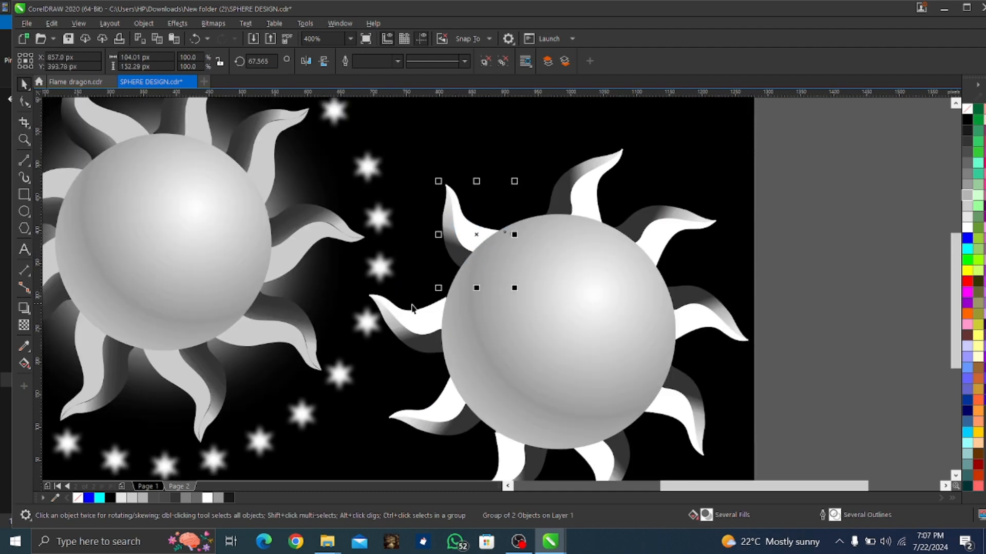
- Try to nudge the ray on the sphere's left side slightly upward
{"action": "left_click_drag", "start_coordinate": [417, 320], "coordinate": [420, 313]}
{"action": "key", "text": "ctrl+z"}
{"action": "key", "text": "ctrl+z"}
- Duplicate the upper-left ray into the gap beside the top ray and rotate the copy to follow the sphere's edge
{"action": "key", "text": "ctrl+d"}
{"action": "left_click_drag", "start_coordinate": [515, 195], "coordinate": [517, 203]}
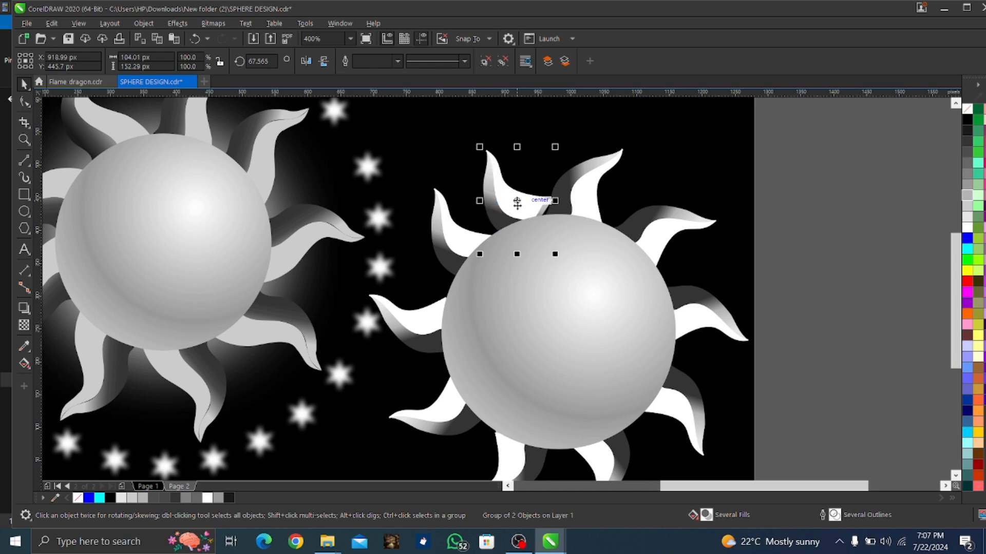
{"action": "left_click", "coordinate": [517, 204]}
{"action": "mouse_move", "coordinate": [555, 146]}
{"action": "left_mouse_down"}
{"action": "mouse_move", "coordinate": [563, 175]}
{"action": "mouse_move", "coordinate": [563, 146]}
{"action": "left_mouse_up"}
- Shift the left and upper-left rays slightly down along the sphere's edge to even out their spacing
{"action": "left_click_drag", "start_coordinate": [447, 237], "coordinate": [439, 247]}
{"action": "left_click_drag", "start_coordinate": [412, 325], "coordinate": [414, 332]}
{"action": "left_click_drag", "start_coordinate": [433, 252], "coordinate": [432, 255]}
- Select the new sphere with all its surrounding rays and move them together to the right, partly beyond the black background
{"action": "scroll", "coordinate": [464, 330], "scroll_direction": "down", "scroll_amount": 1}
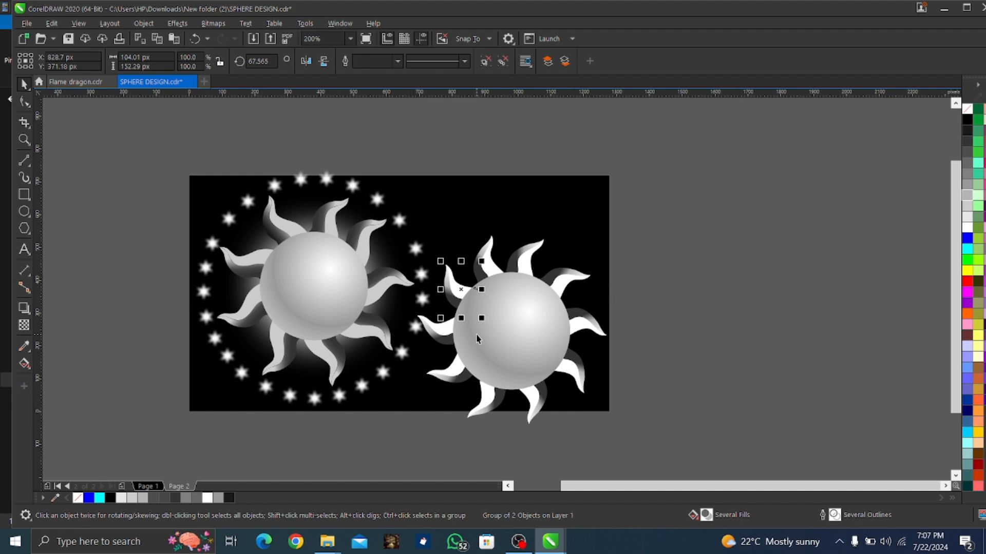
{"action": "left_click_drag", "start_coordinate": [640, 437], "coordinate": [427, 227]}
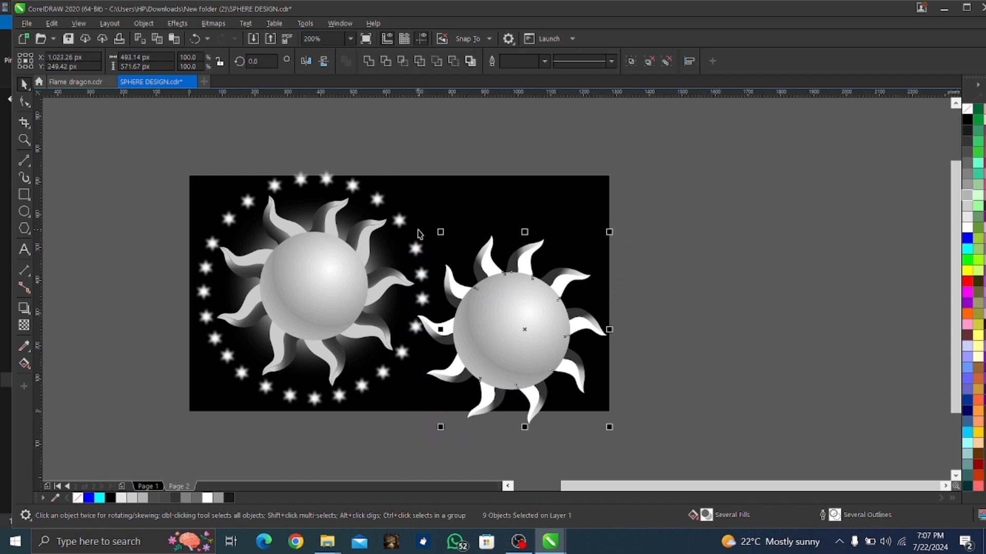
{"action": "left_click", "coordinate": [434, 376], "text": "shift"}
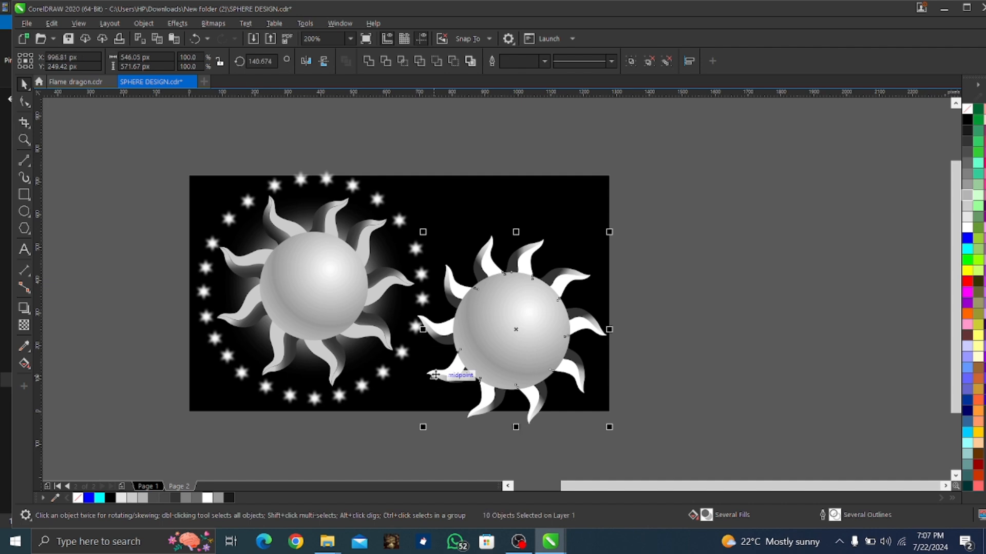
{"action": "left_click", "coordinate": [419, 321], "text": "shift"}
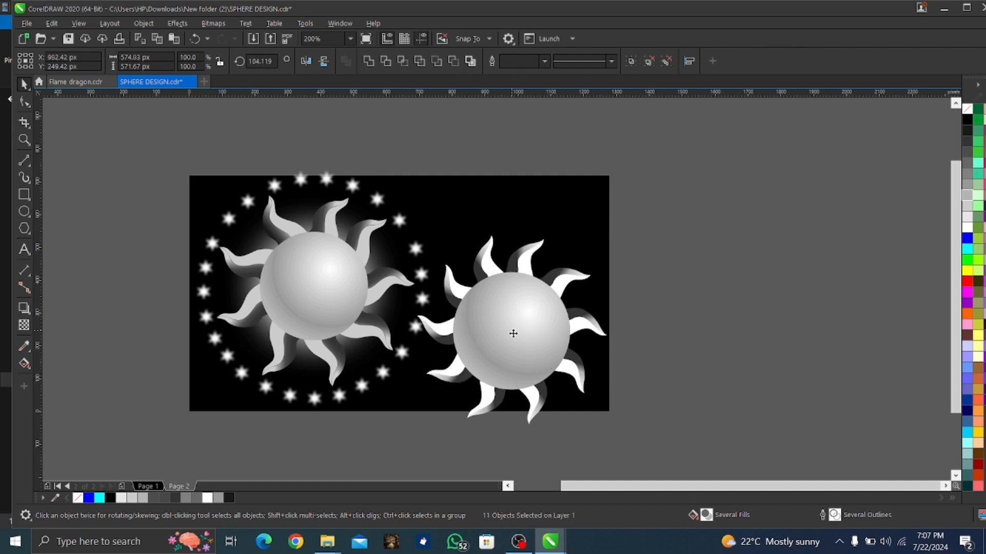
{"action": "left_click_drag", "start_coordinate": [513, 334], "coordinate": [619, 304]}
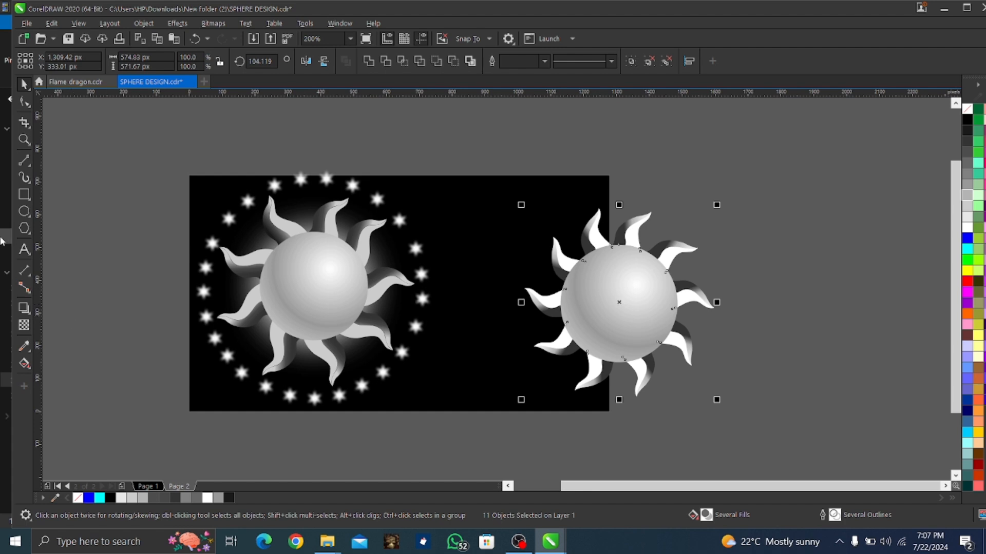
- Draw a five-pointed star about 68 by 85 px above the new sun, filled white with no outline
{"action": "left_click", "coordinate": [31, 235]}
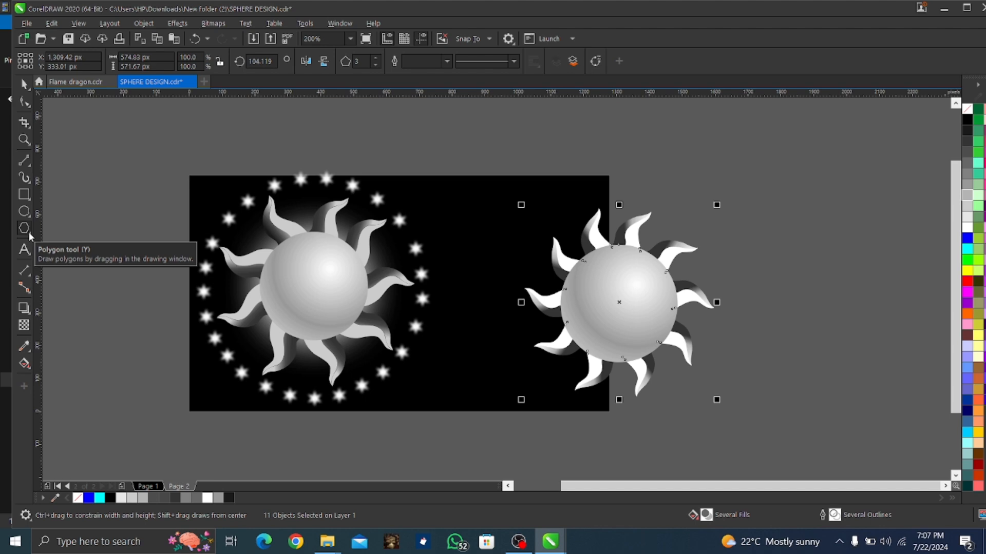
{"action": "left_click", "coordinate": [29, 232]}
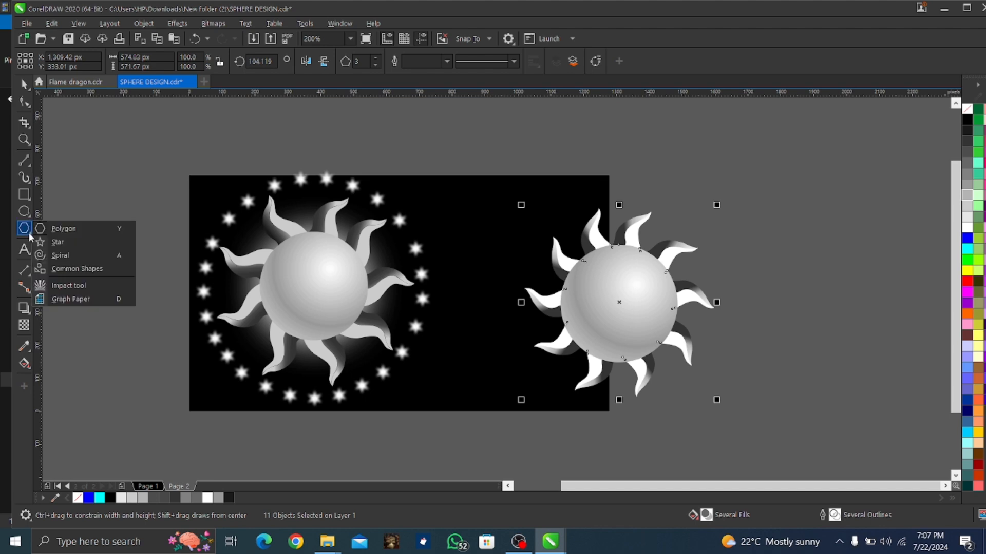
{"action": "left_click", "coordinate": [55, 243]}
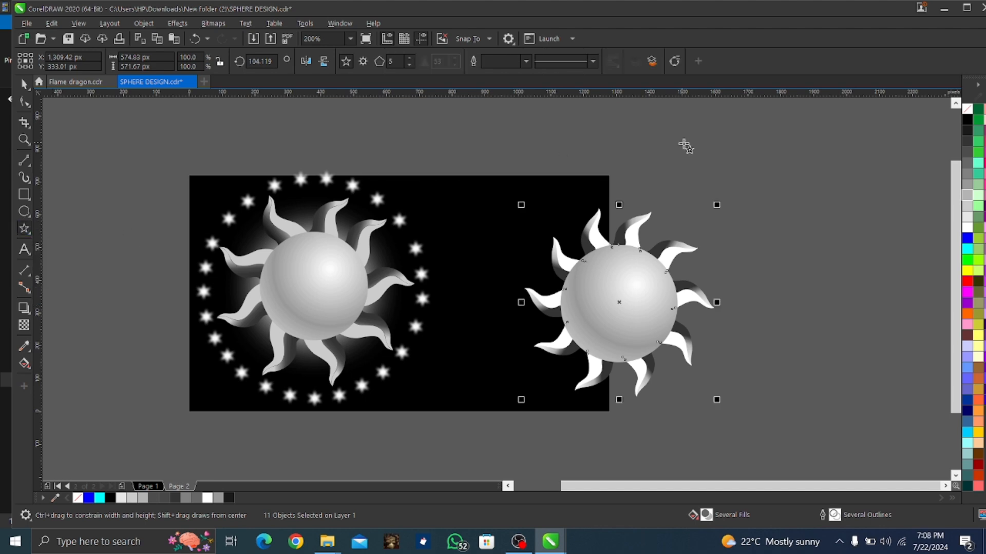
{"action": "left_click_drag", "start_coordinate": [710, 141], "coordinate": [738, 173]}
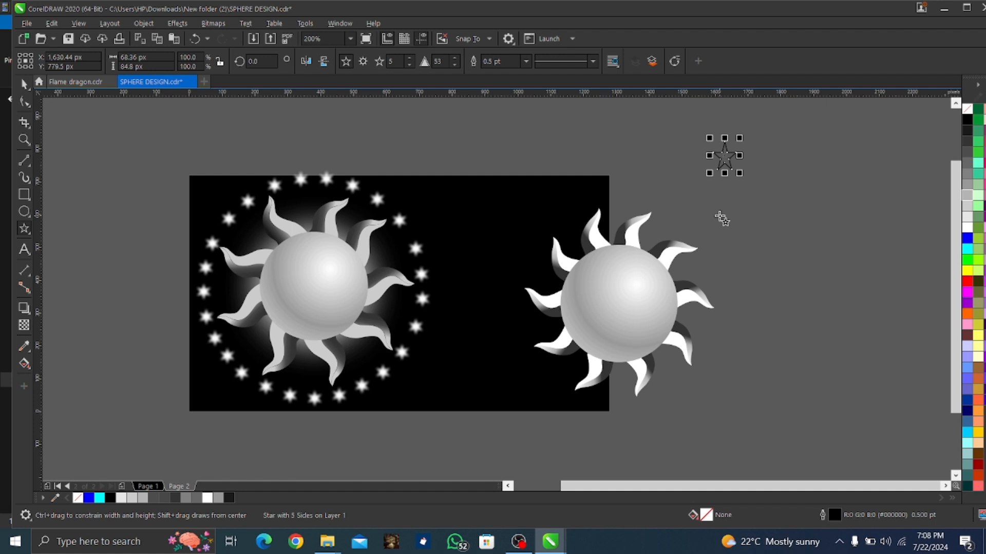
{"action": "left_click", "coordinate": [967, 227]}
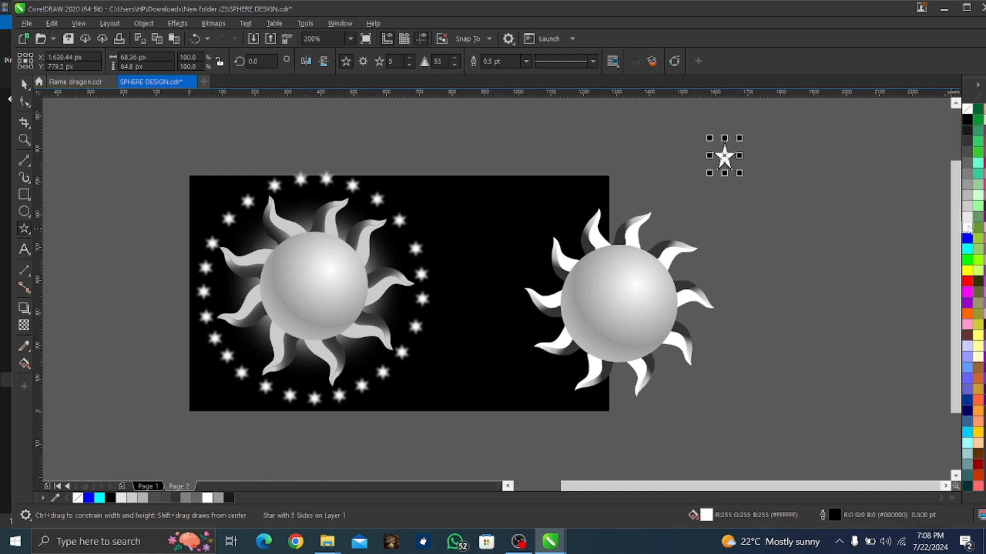
{"action": "right_click", "coordinate": [968, 109]}
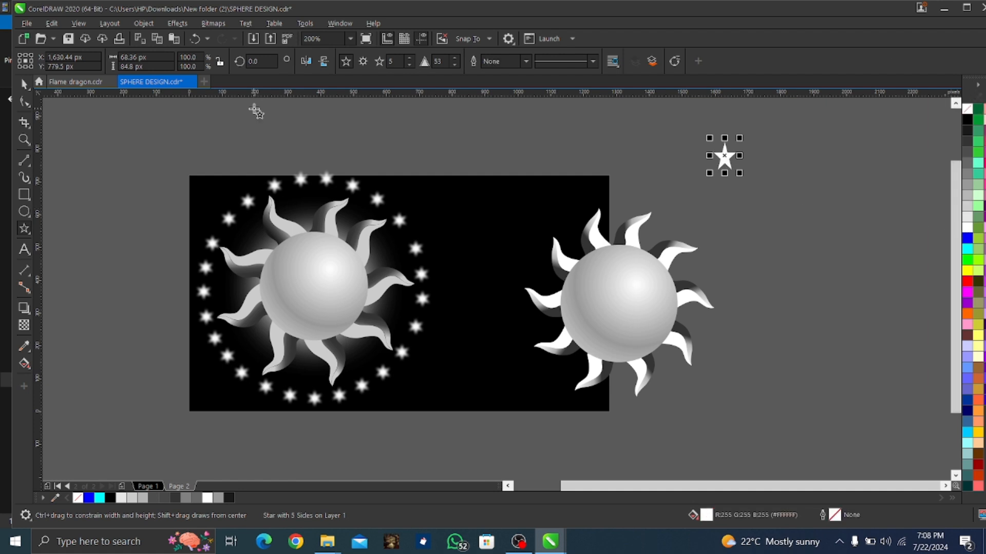
- Convert the white star to a 300 dpi RGB Color (24-bit) bitmap with anti-aliasing and a transparent background
{"action": "left_click", "coordinate": [214, 26]}
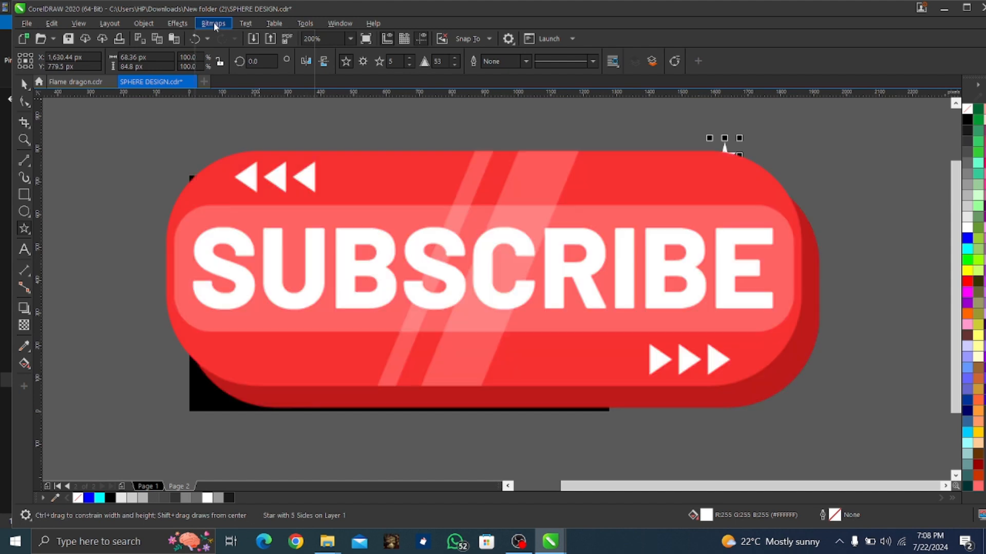
{"action": "left_click", "coordinate": [213, 22]}
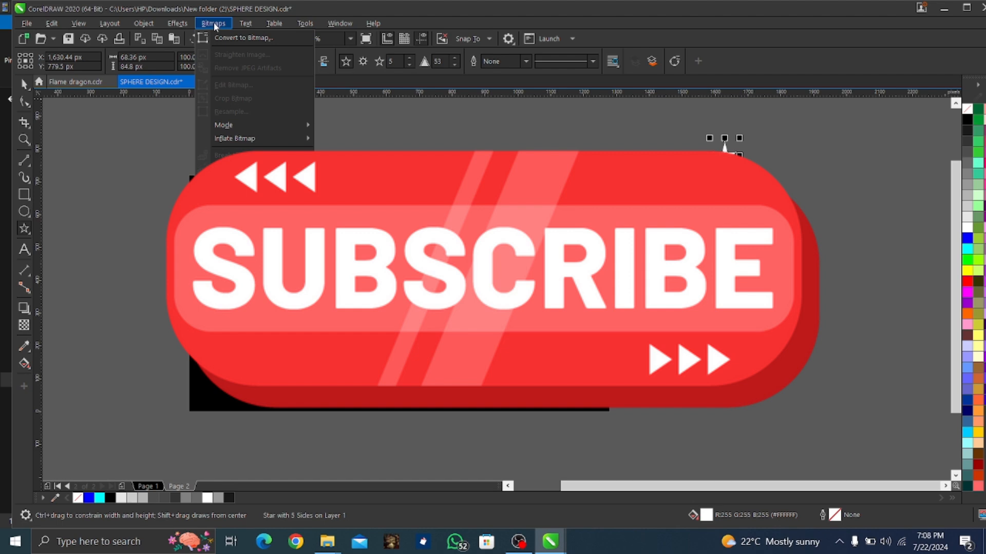
{"action": "left_click", "coordinate": [228, 39]}
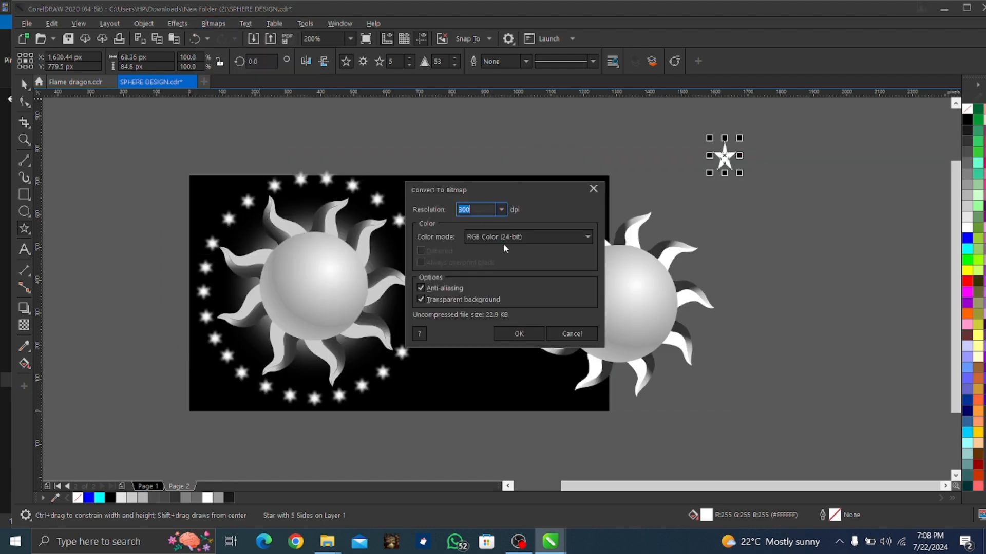
{"action": "left_click", "coordinate": [507, 335]}
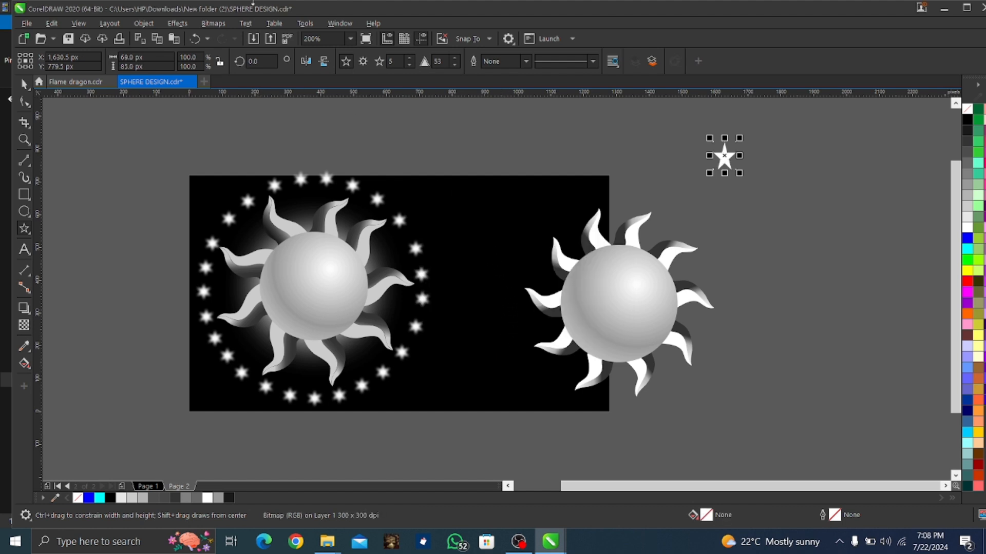
- Apply a Gaussian Blur with a radius of 4.1 pixels to the star bitmap
{"action": "left_click", "coordinate": [180, 23]}
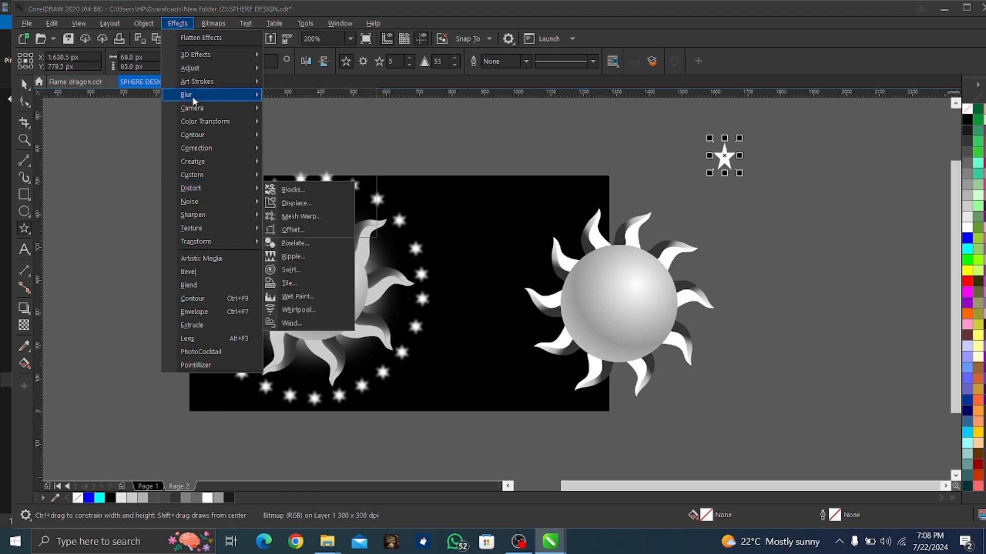
{"action": "mouse_move", "coordinate": [193, 100]}
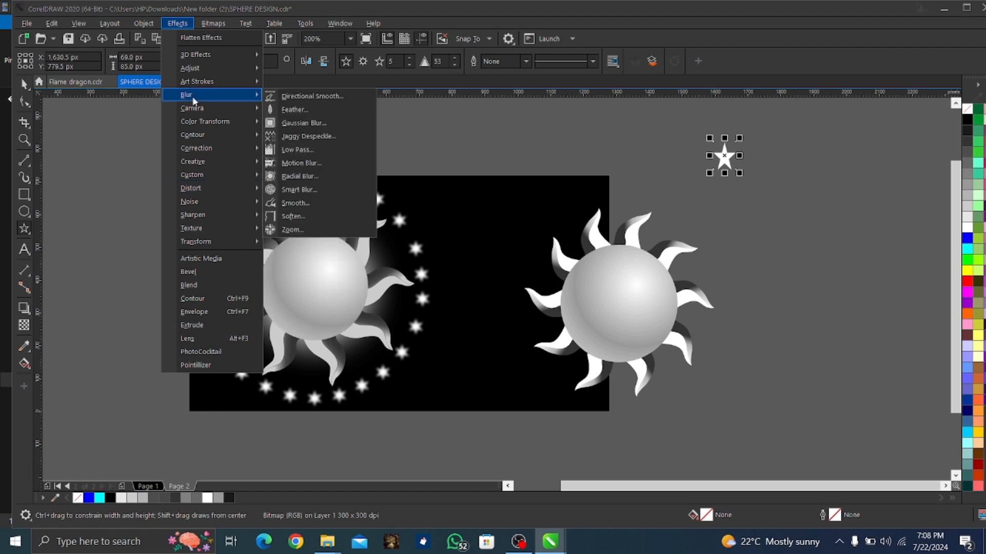
{"action": "left_click", "coordinate": [301, 125]}
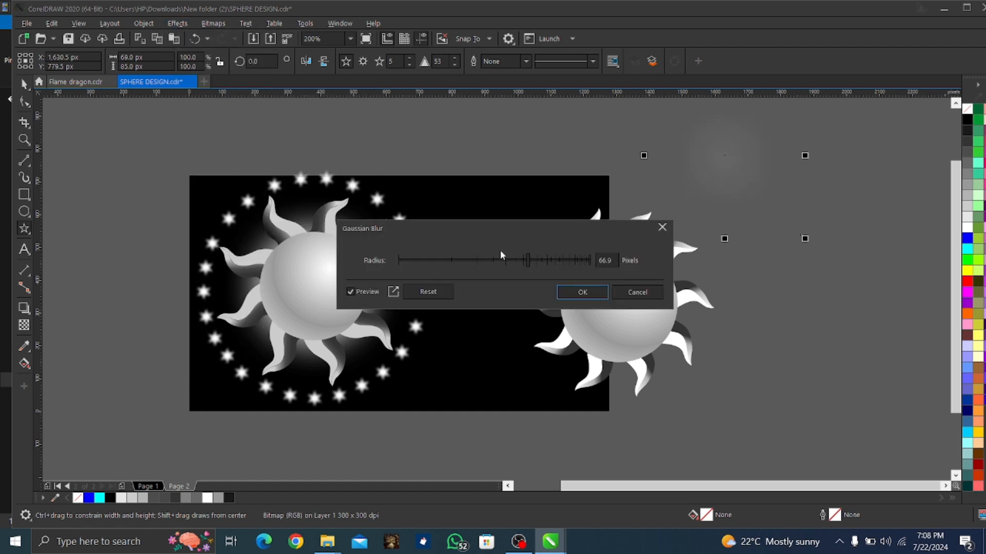
{"action": "left_click", "coordinate": [511, 259]}
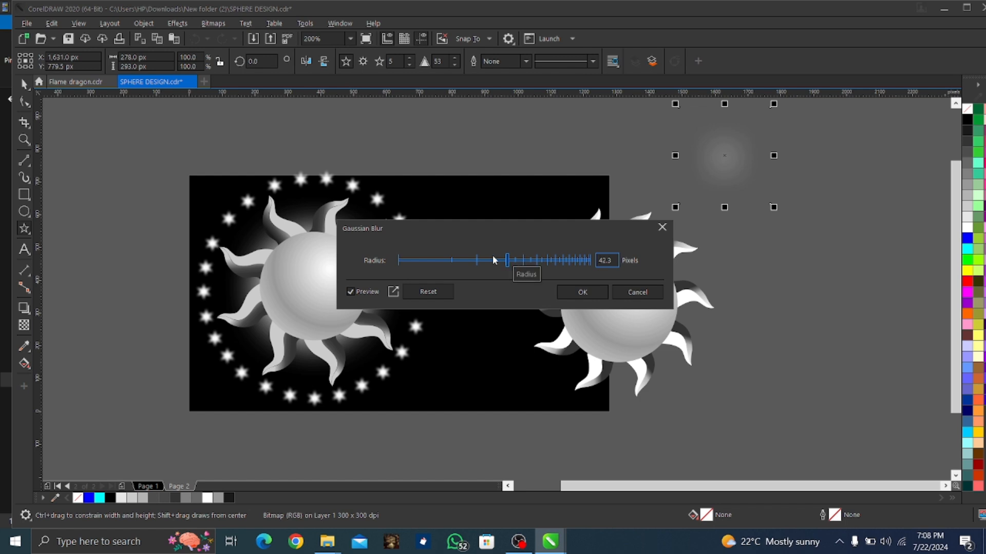
{"action": "left_click", "coordinate": [461, 260]}
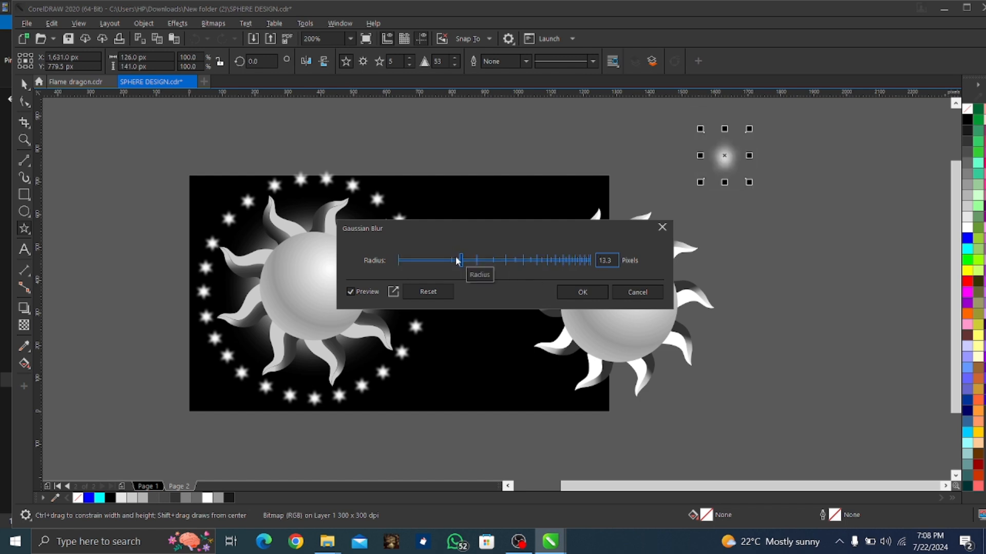
{"action": "left_click", "coordinate": [441, 260]}
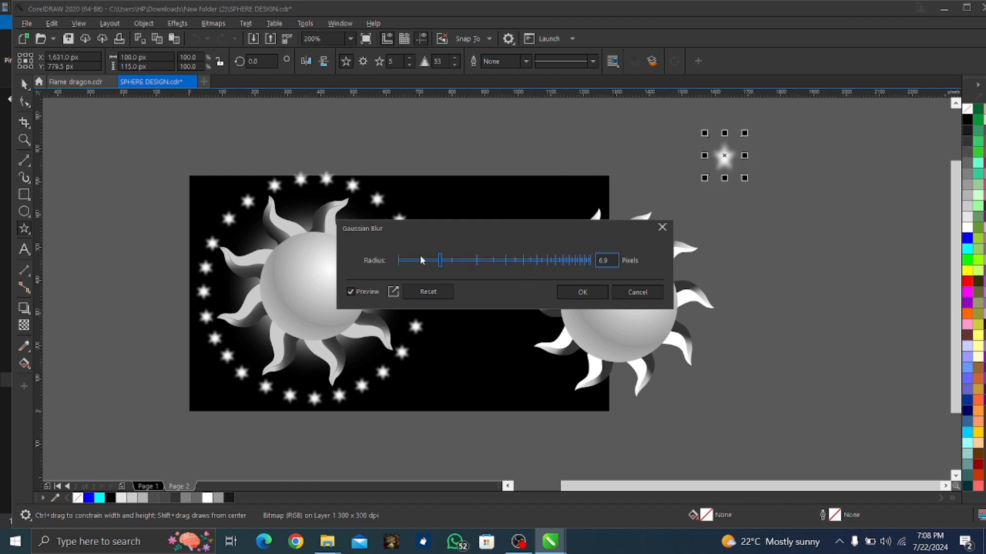
{"action": "left_click", "coordinate": [429, 261]}
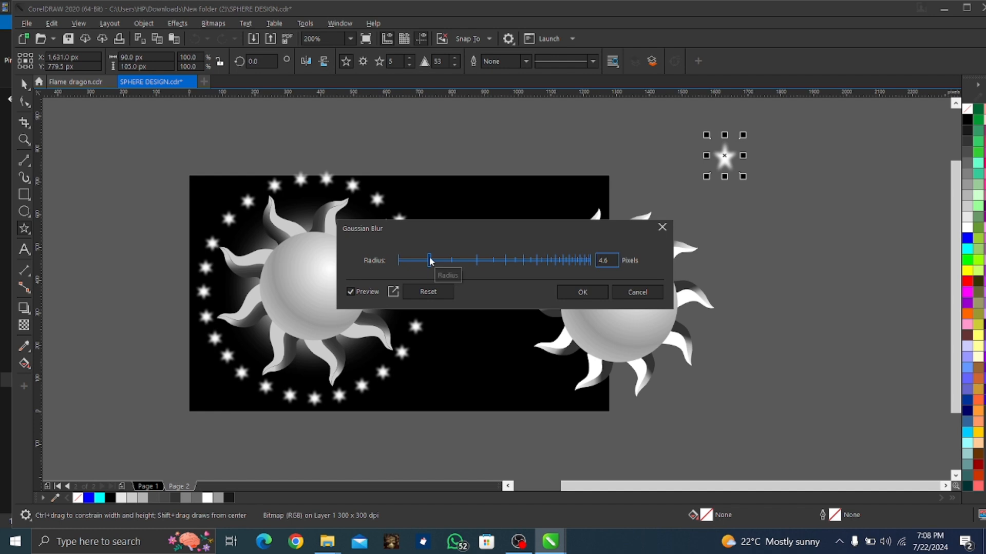
{"action": "left_click", "coordinate": [426, 261]}
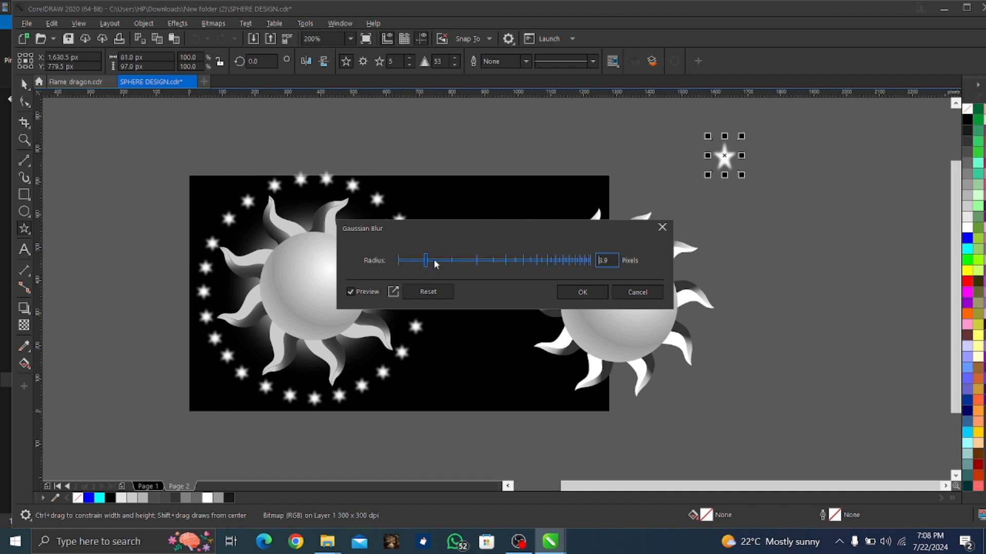
{"action": "left_click", "coordinate": [433, 261]}
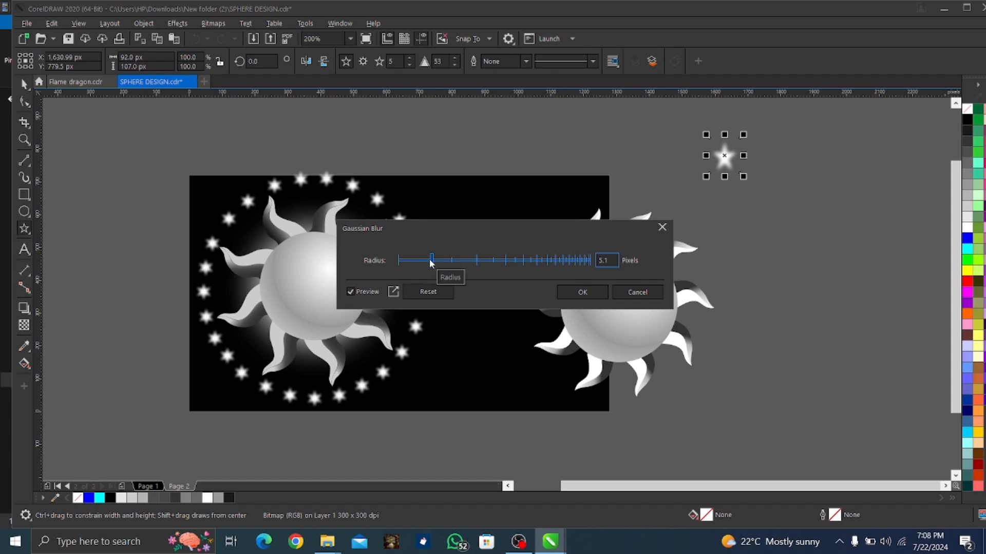
{"action": "left_click", "coordinate": [428, 261]}
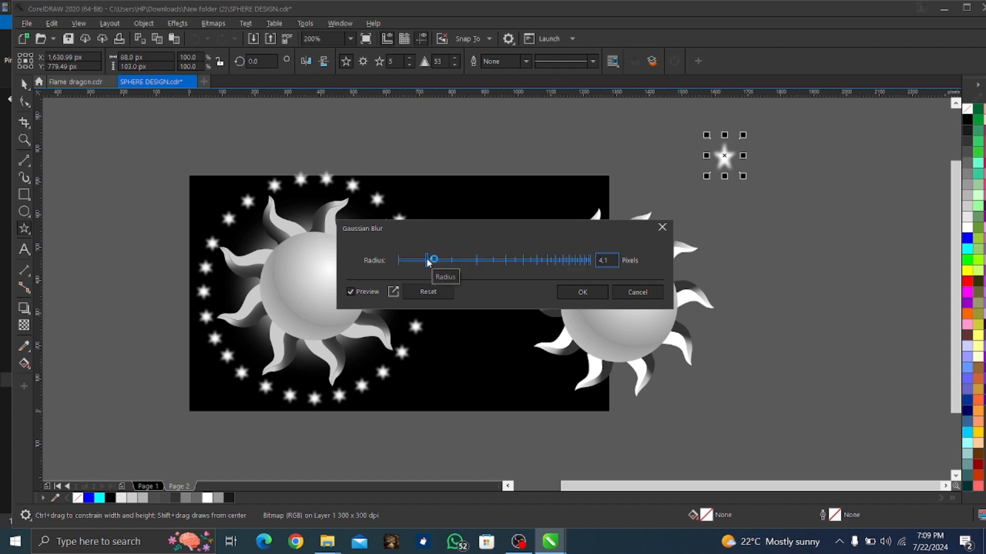
{"action": "left_click", "coordinate": [582, 293]}
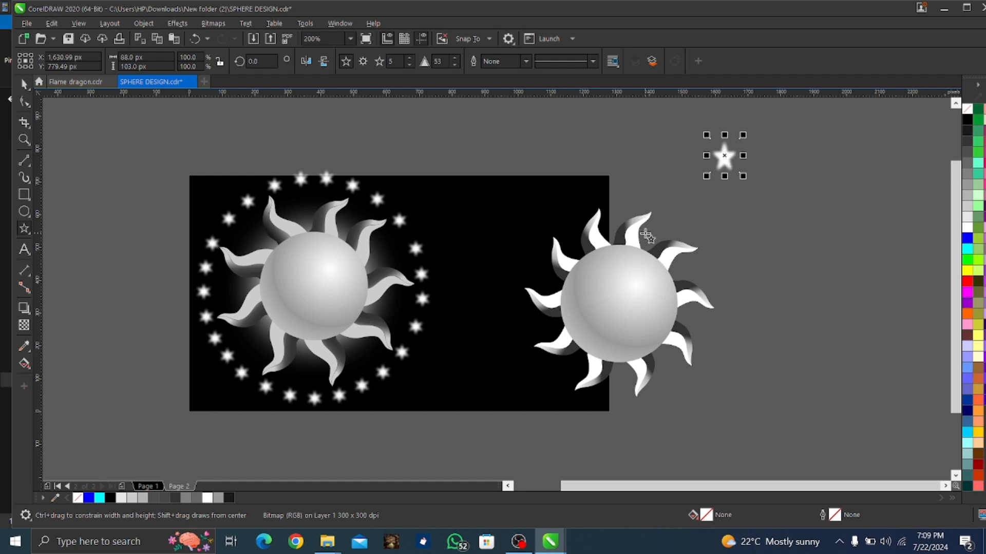
- Draw an ellipse over the new sun's sphere and fit it to the sphere's edge, about 358 by 357 px
{"action": "left_click", "coordinate": [31, 214]}
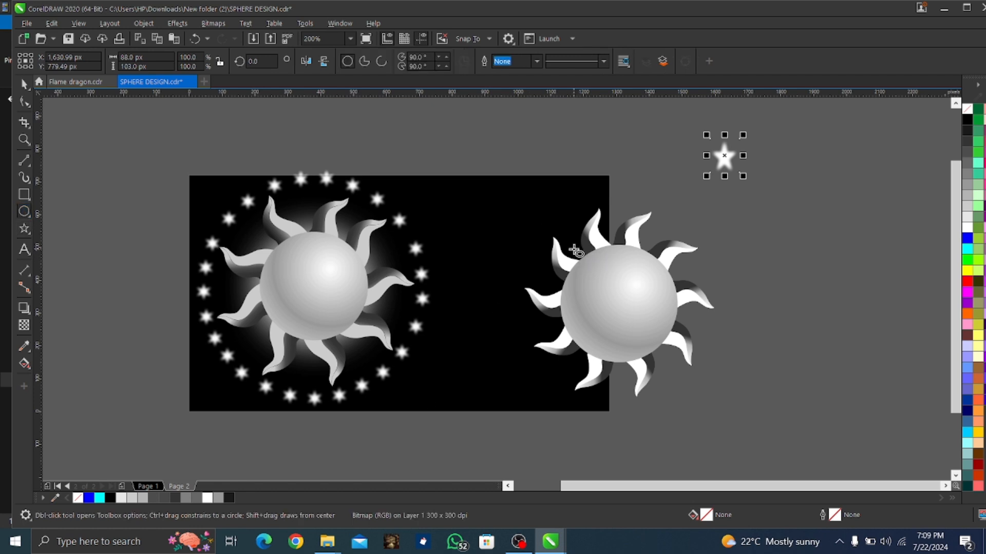
{"action": "left_click_drag", "start_coordinate": [574, 248], "coordinate": [644, 358]}
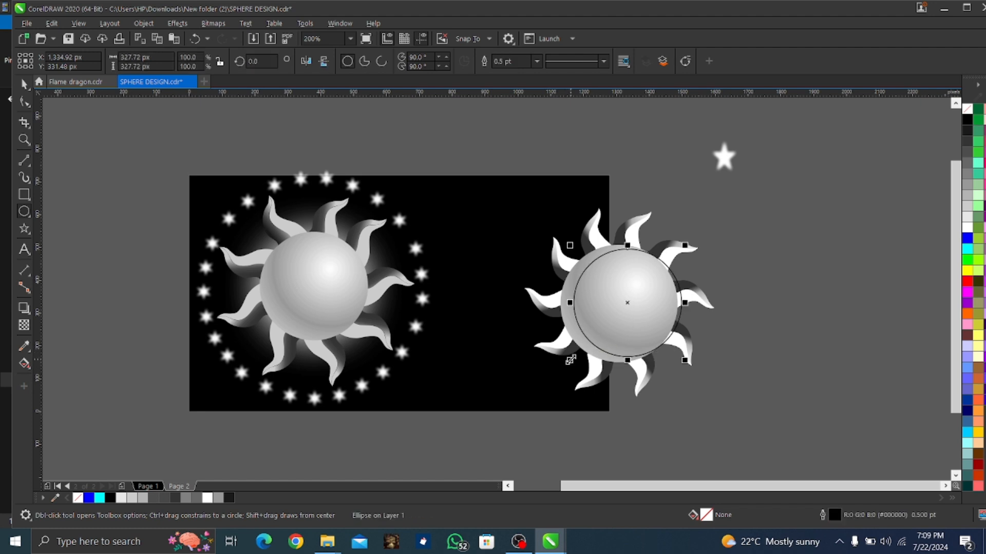
{"action": "left_click_drag", "start_coordinate": [569, 361], "coordinate": [508, 367]}
{"action": "key", "text": "Left"}
{"action": "key", "text": "Left"}
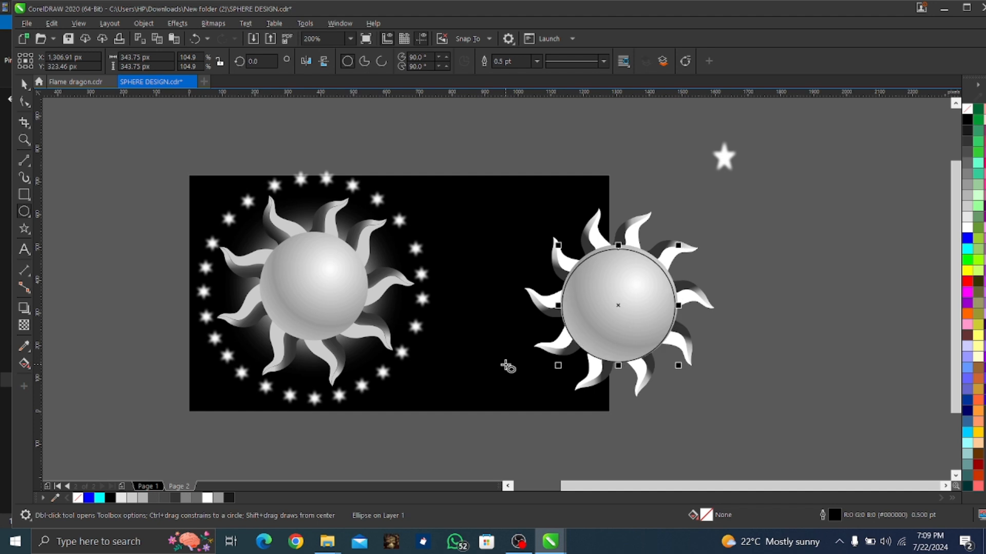
{"action": "key", "text": "Right"}
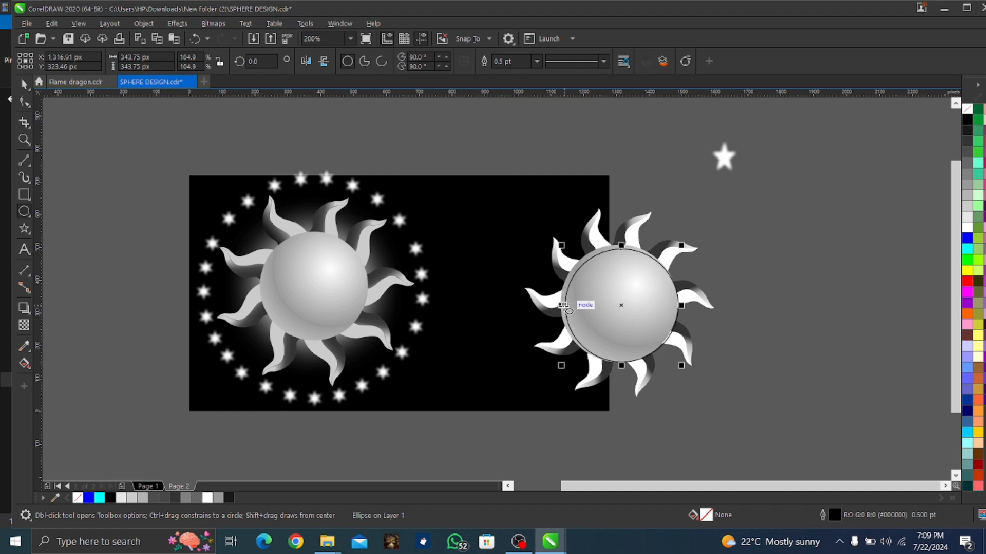
{"action": "left_click_drag", "start_coordinate": [563, 306], "coordinate": [560, 307]}
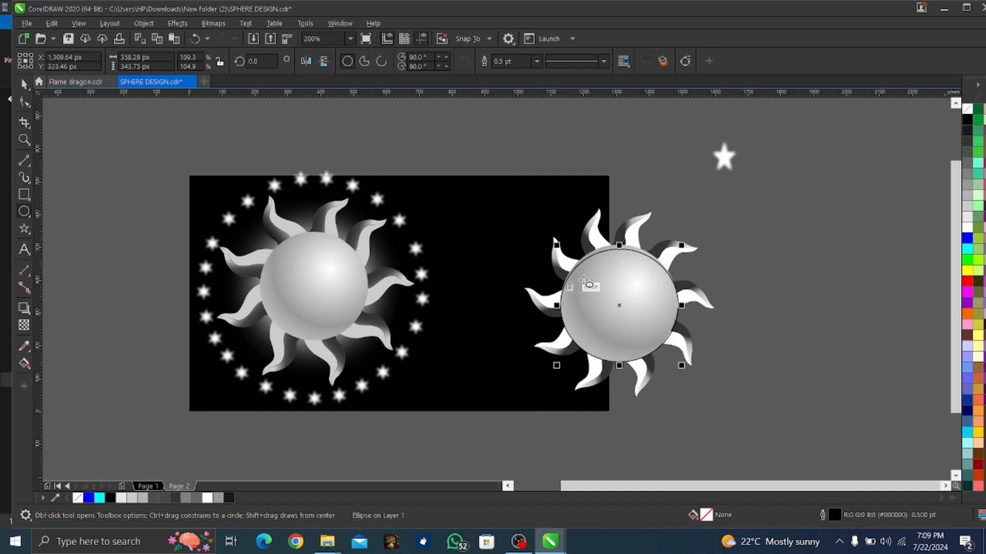
{"action": "left_click_drag", "start_coordinate": [619, 245], "coordinate": [619, 239]}
{"action": "key", "text": "space"}
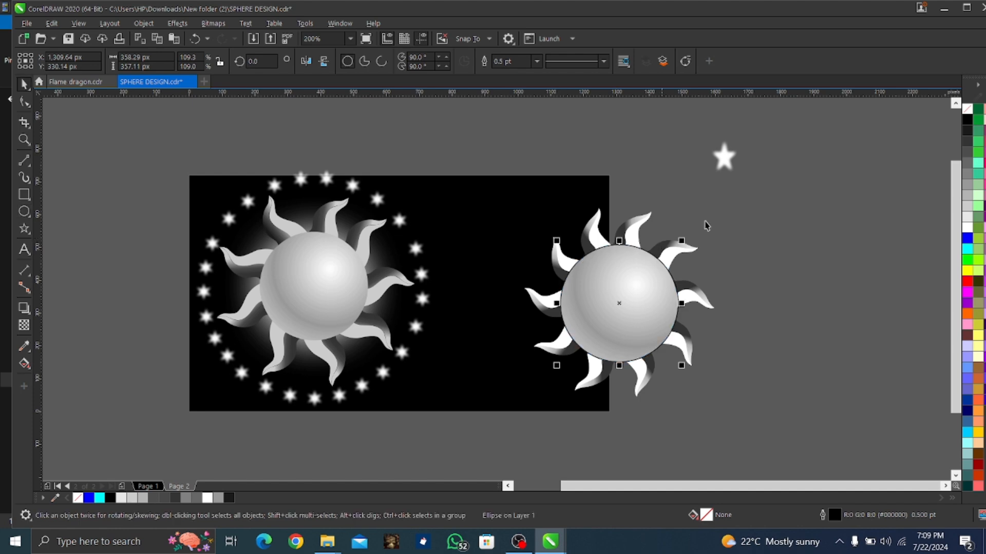
- Fill the ellipse over the sphere white without an outline and convert it to a 300 dpi RGB Color (24-bit) bitmap with a transparent background
{"action": "left_click", "coordinate": [967, 228]}
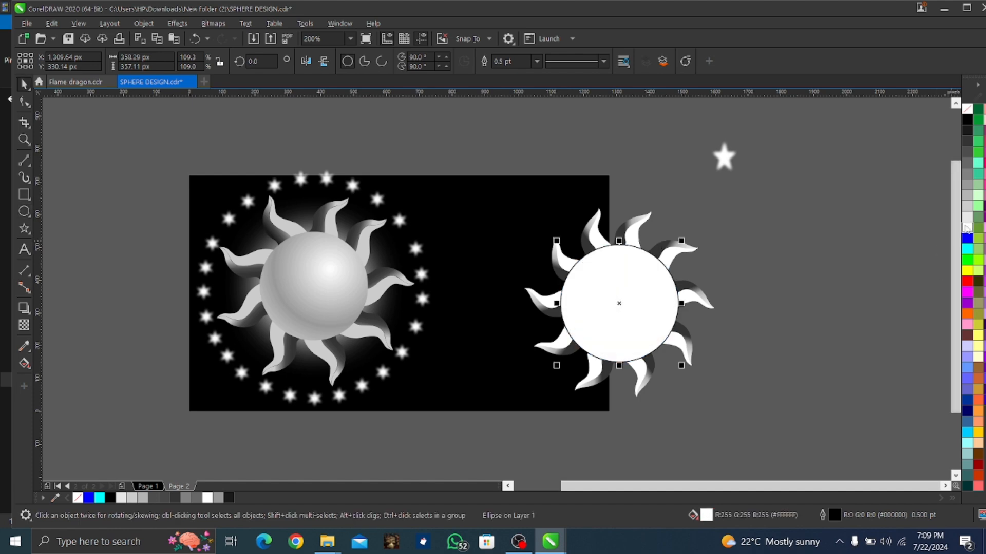
{"action": "right_click", "coordinate": [968, 110]}
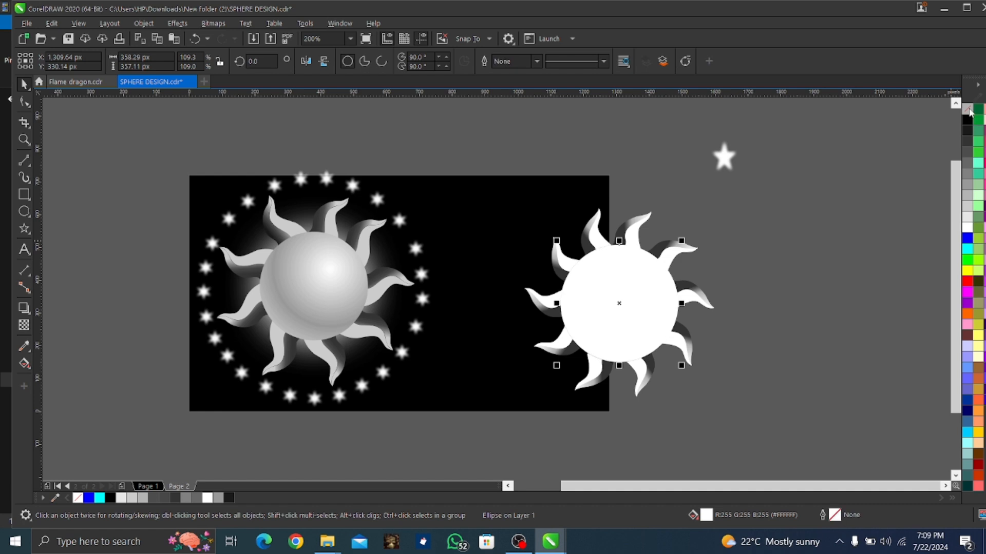
{"action": "left_click", "coordinate": [207, 25]}
{"action": "left_click", "coordinate": [222, 39]}
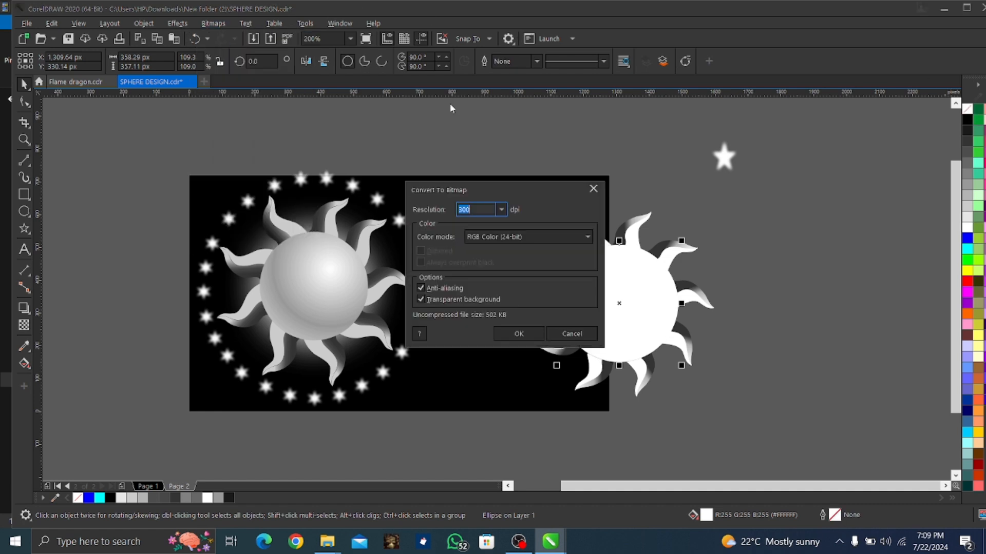
{"action": "left_click", "coordinate": [521, 333]}
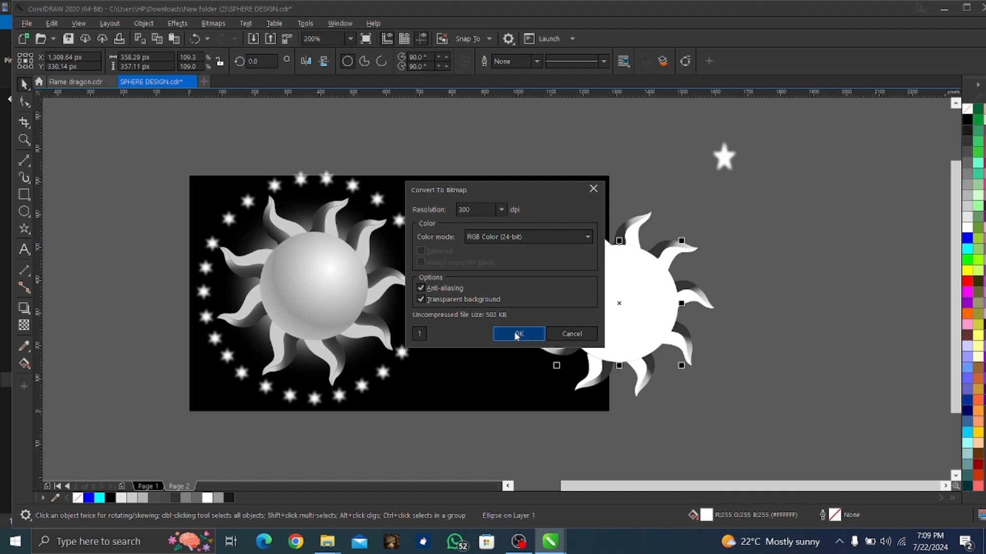
- Apply a Gaussian Blur with a radius of 92.4 pixels to the white circle bitmap and send it behind the new sun's sphere and rays
{"action": "left_click", "coordinate": [172, 24]}
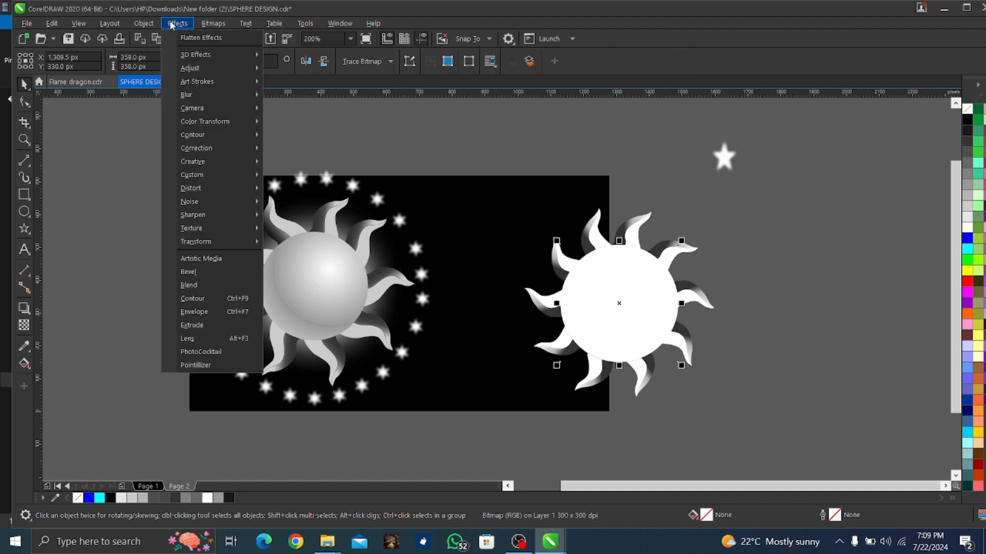
{"action": "mouse_move", "coordinate": [193, 93]}
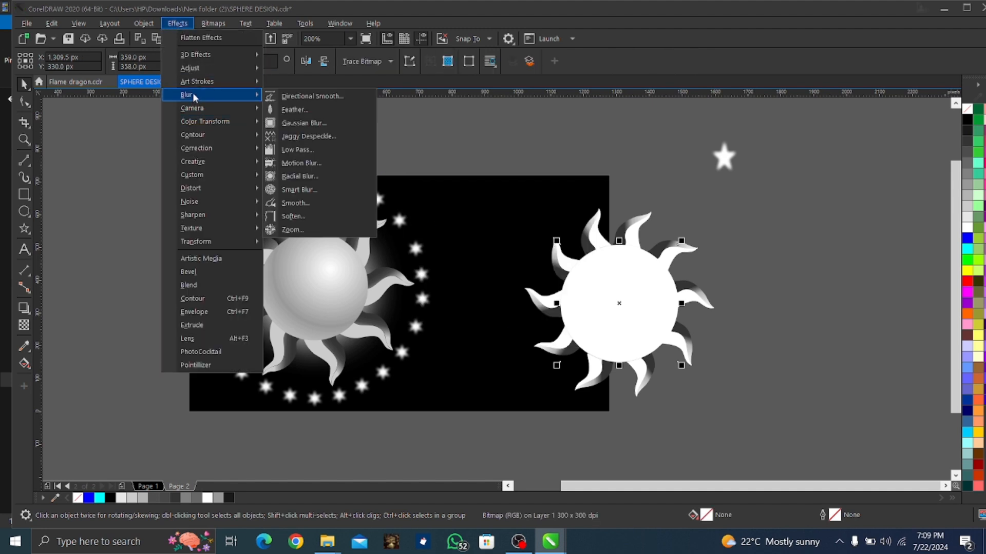
{"action": "left_click", "coordinate": [297, 123]}
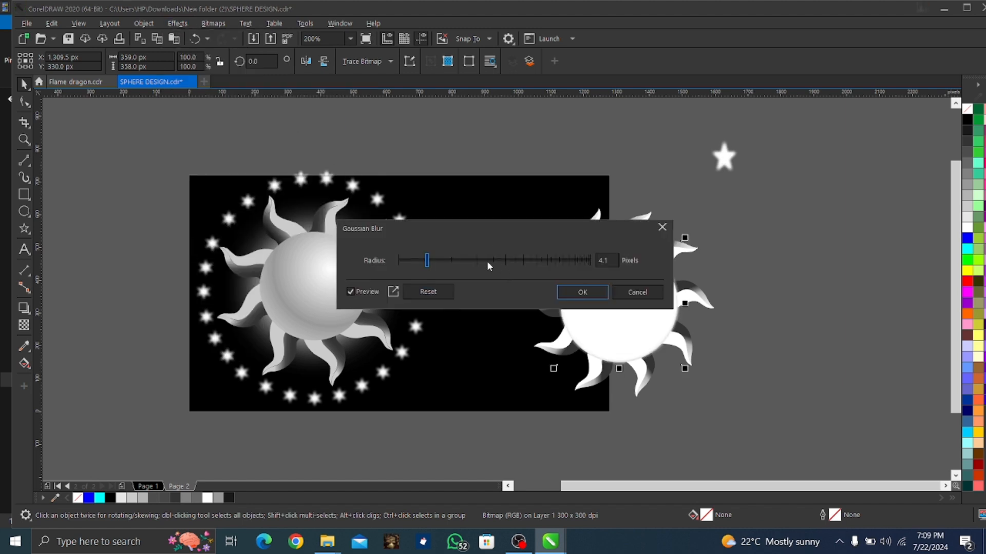
{"action": "left_click", "coordinate": [543, 265]}
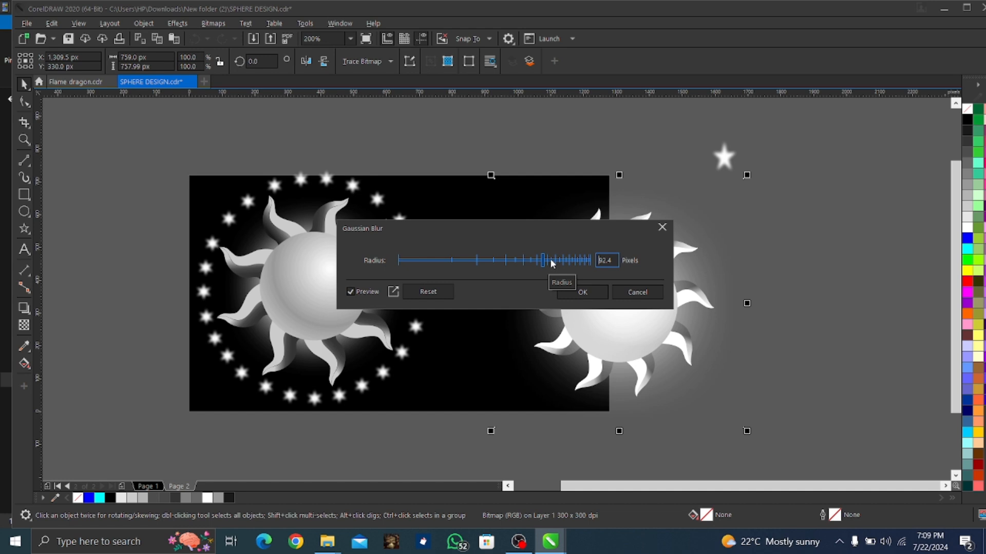
{"action": "left_click", "coordinate": [597, 290]}
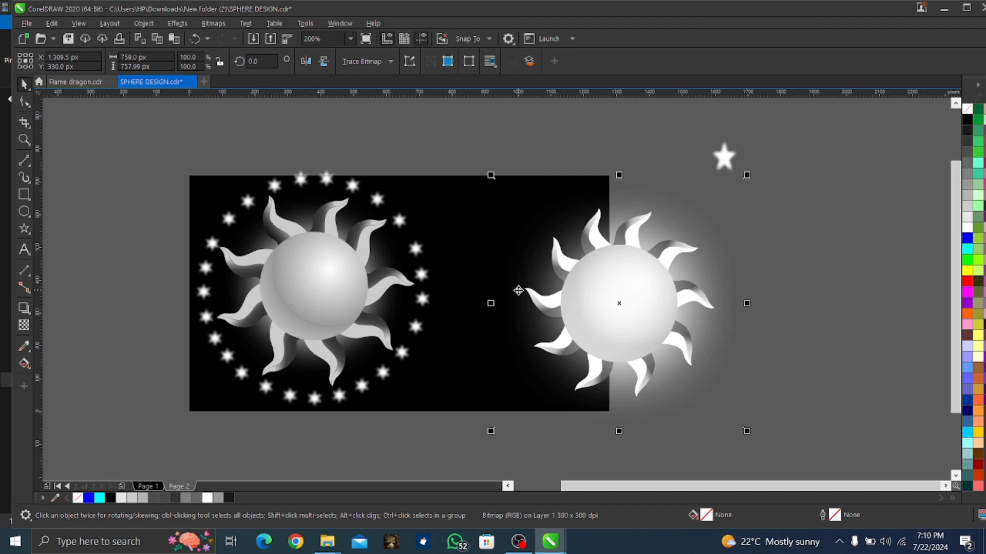
{"action": "key", "text": "ctrl+Page_Down"}
{"action": "key", "text": "ctrl+Page_Down"}
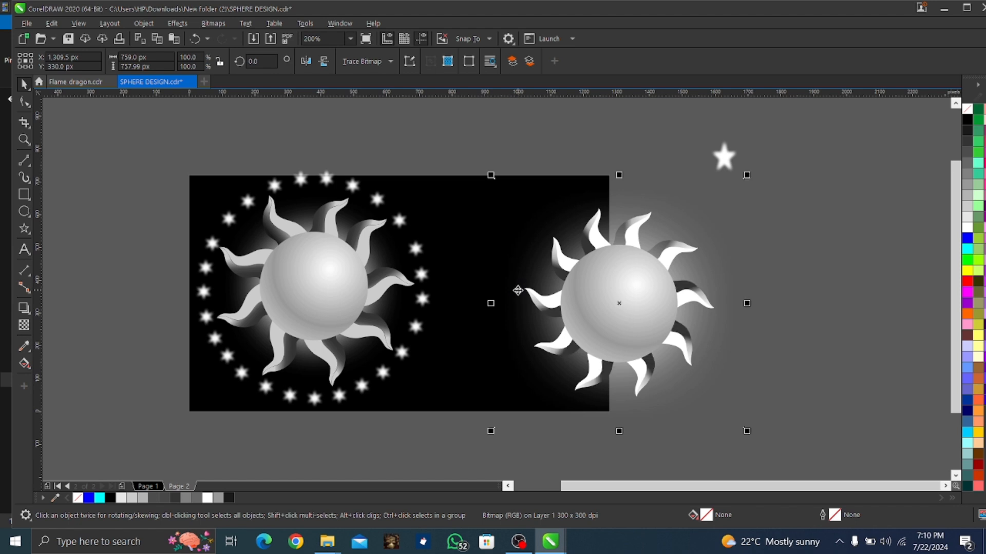
{"action": "scroll", "coordinate": [686, 337], "scroll_direction": "up", "scroll_amount": 2}
{"action": "left_click", "coordinate": [683, 337]}
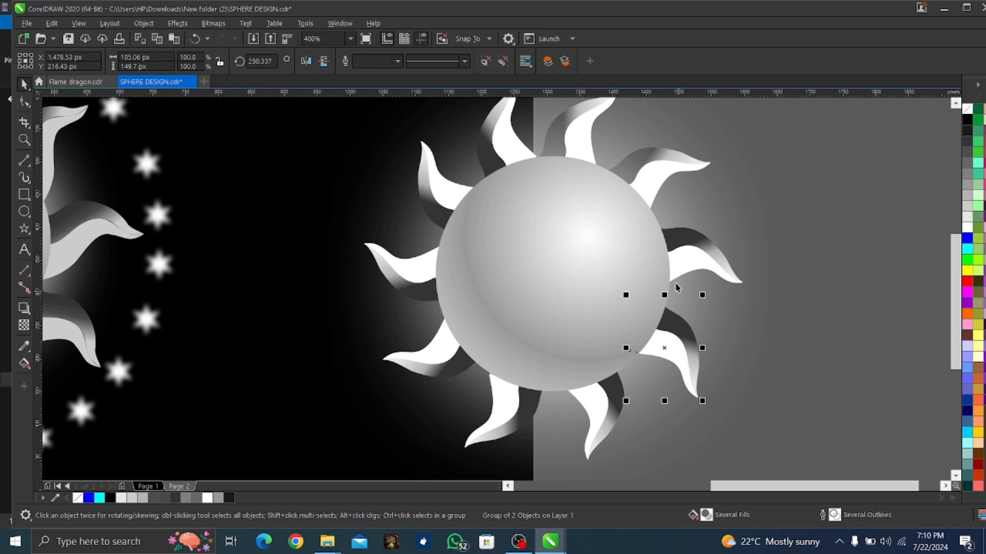
{"action": "left_click", "coordinate": [676, 239]}
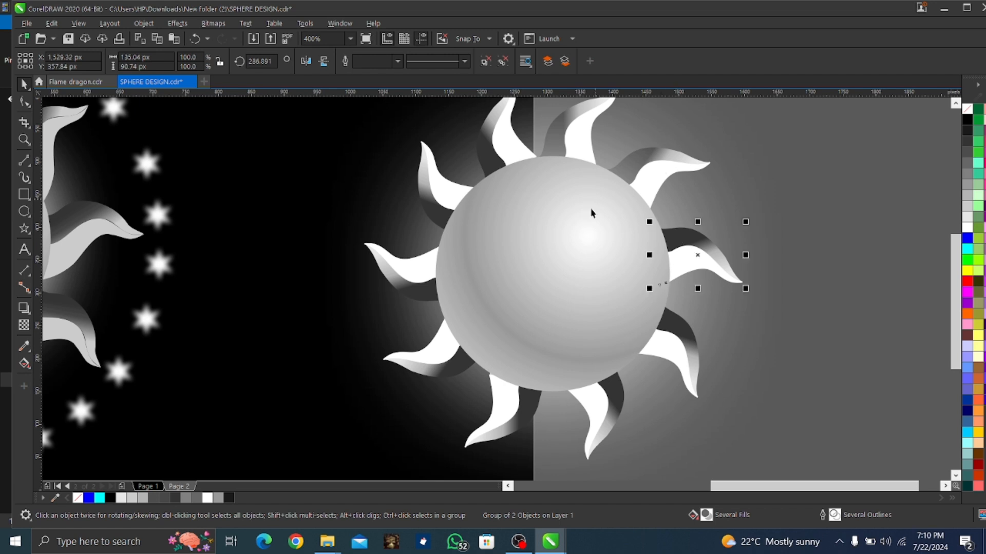
{"action": "left_click", "coordinate": [648, 391]}
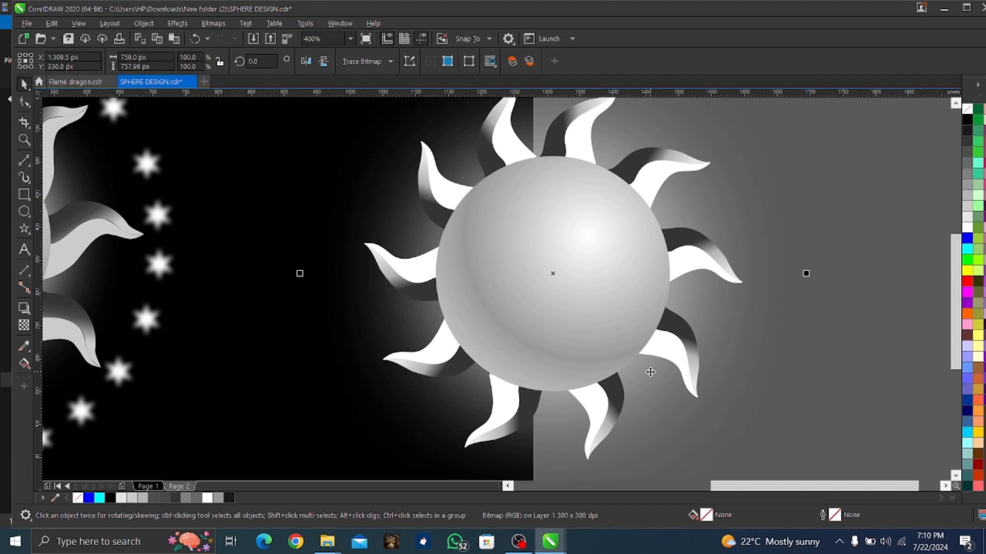
{"action": "scroll", "coordinate": [650, 372], "scroll_direction": "down", "scroll_amount": 1}
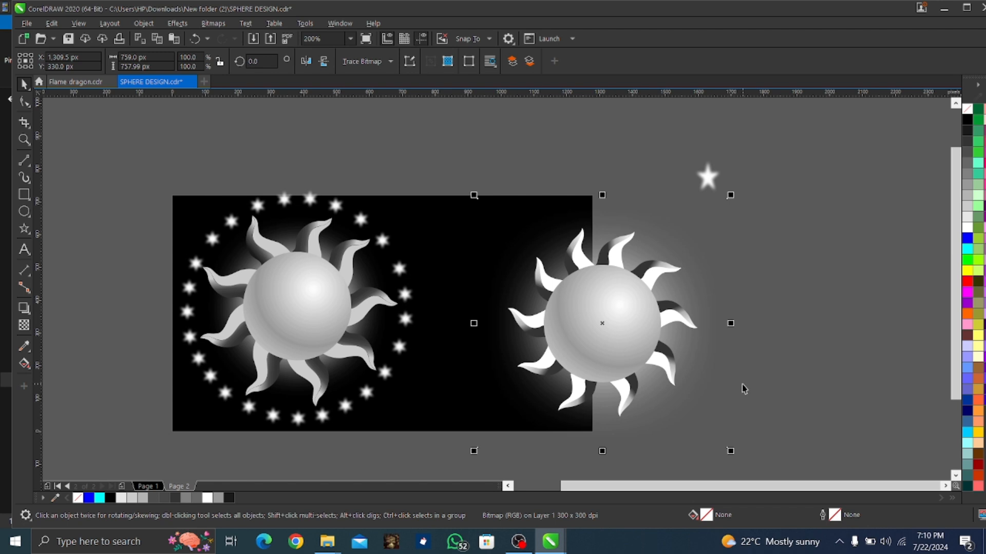
{"action": "key", "text": "ctrl+z"}
{"action": "scroll", "coordinate": [632, 247], "scroll_direction": "up", "scroll_amount": 1}
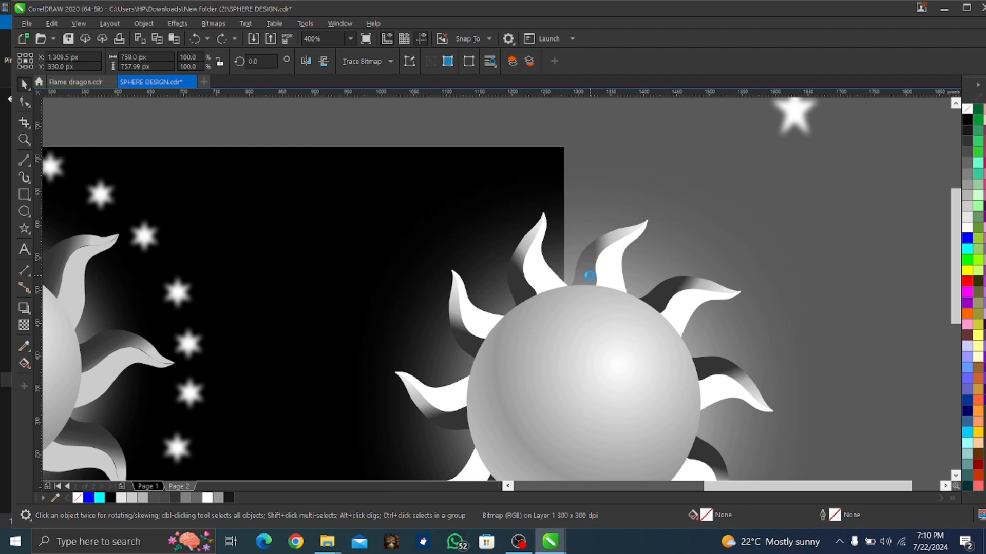
{"action": "key", "text": "ctrl+shift+z"}
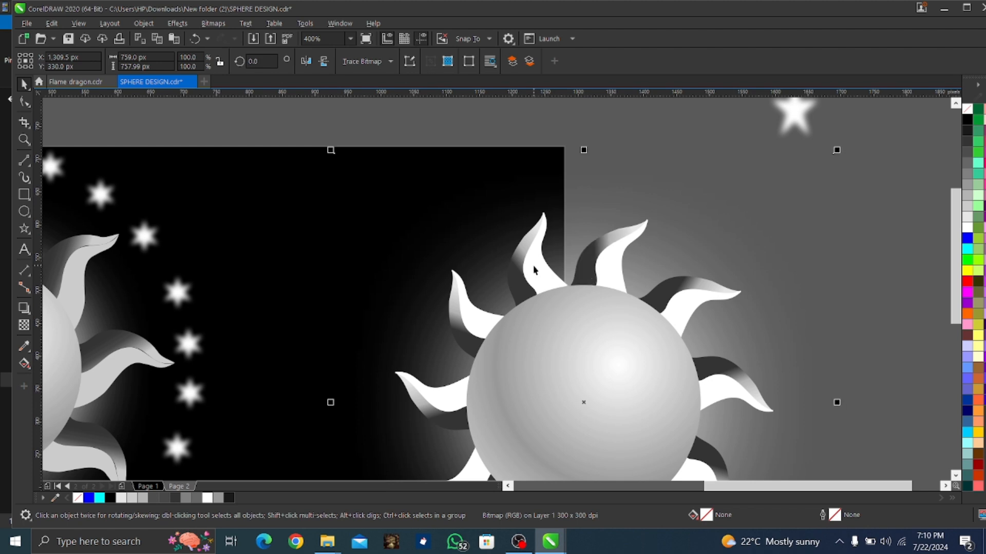
{"action": "scroll", "coordinate": [533, 263], "scroll_direction": "down", "scroll_amount": 2}
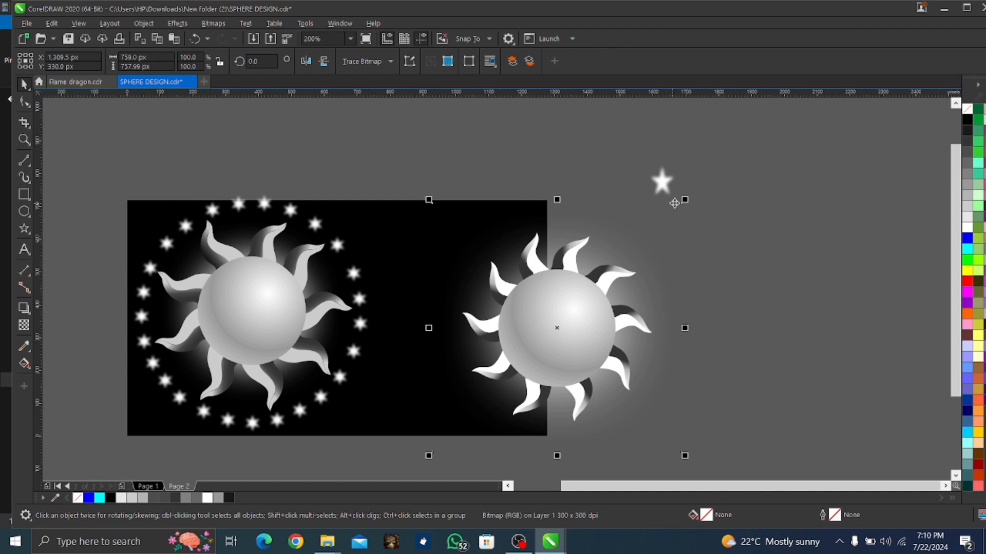
- Move the blurred star closer to the new sun and draw a guide ellipse about 612 by 634 px around the rays
{"action": "left_click", "coordinate": [662, 181]}
{"action": "left_click_drag", "start_coordinate": [662, 181], "coordinate": [619, 184]}
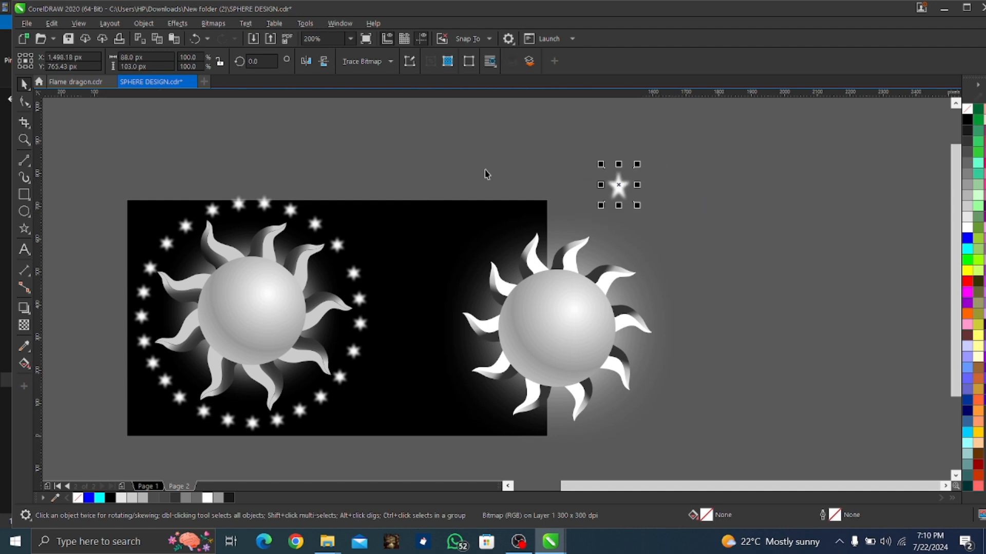
{"action": "left_click", "coordinate": [23, 211]}
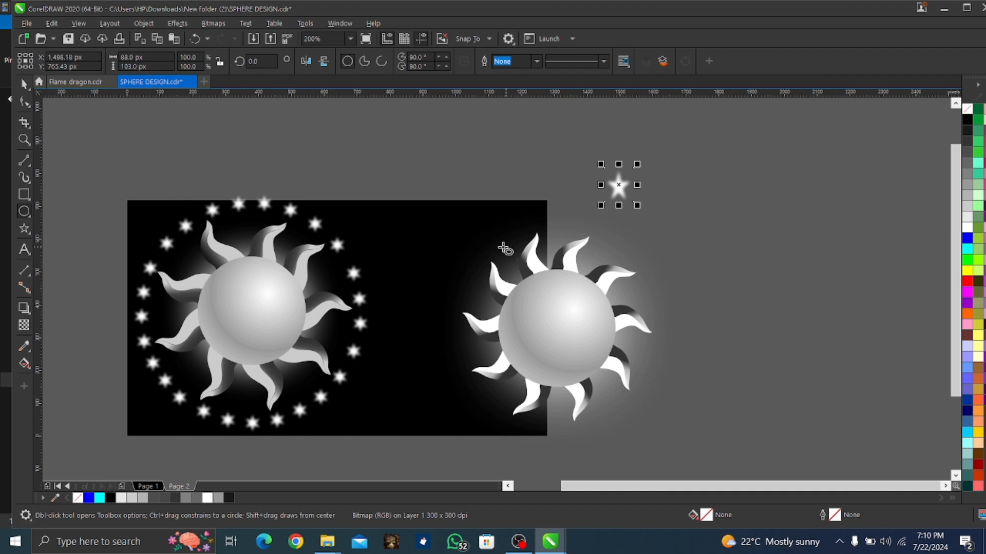
{"action": "left_click_drag", "start_coordinate": [457, 236], "coordinate": [674, 413]}
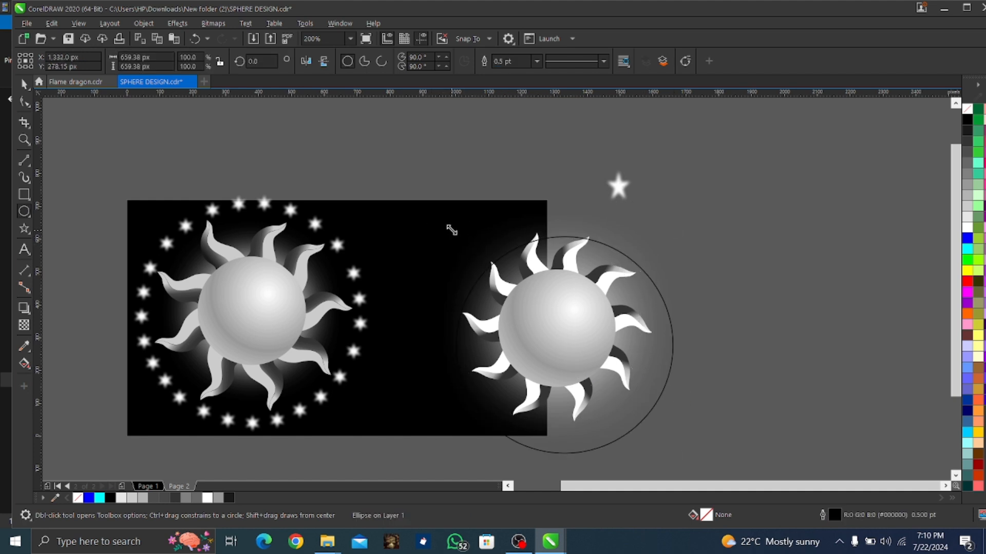
{"action": "left_click_drag", "start_coordinate": [451, 230], "coordinate": [439, 199]}
{"action": "left_click_drag", "start_coordinate": [559, 457], "coordinate": [556, 437]}
{"action": "left_click_drag", "start_coordinate": [675, 330], "coordinate": [663, 329]}
{"action": "left_click_drag", "start_coordinate": [441, 329], "coordinate": [452, 330]}
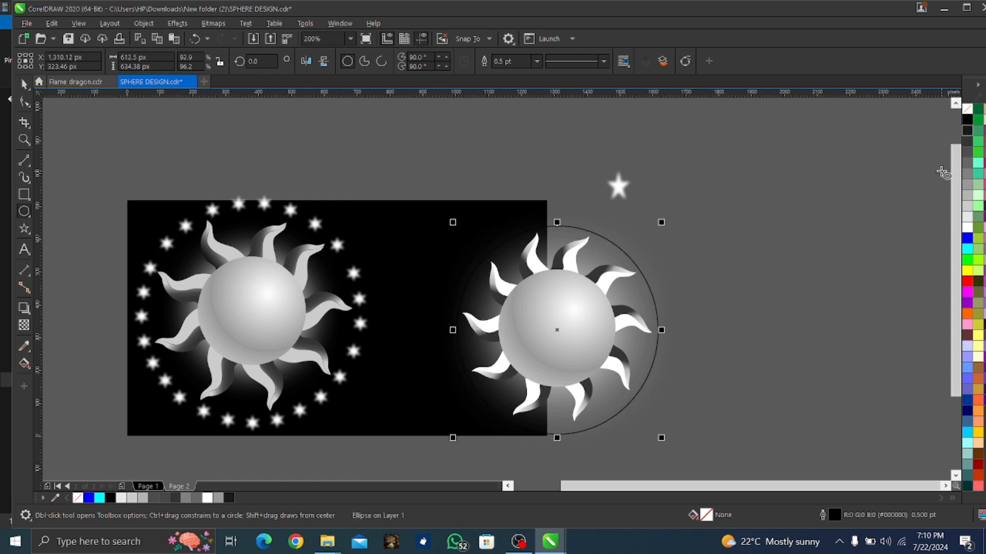
- Scale the blurred star to about 52 by 61 px and place it just above the guide ellipse's top
{"action": "key", "text": "space"}
{"action": "left_click", "coordinate": [618, 186]}
{"action": "left_click_drag", "start_coordinate": [618, 186], "coordinate": [563, 216]}
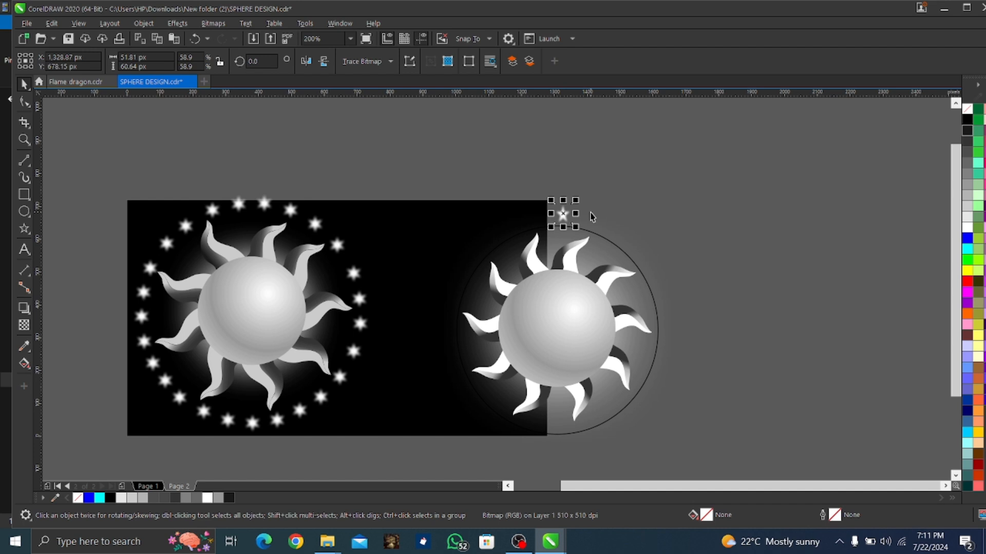
- Duplicate the star and space the copies clockwise along the guide ellipse, down its right side to its lower-left edge
{"action": "key", "text": "ctrl+d"}
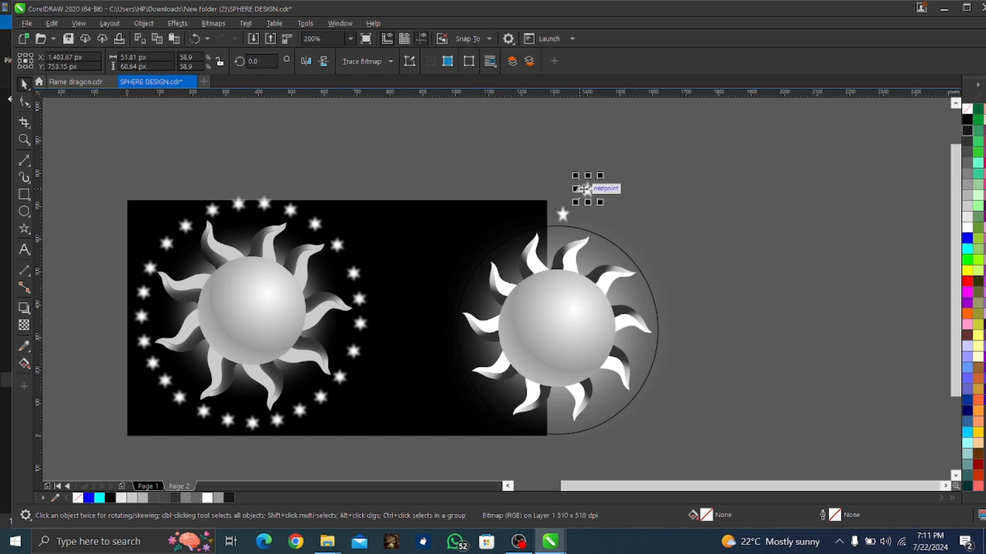
{"action": "left_click_drag", "start_coordinate": [588, 189], "coordinate": [580, 217]}
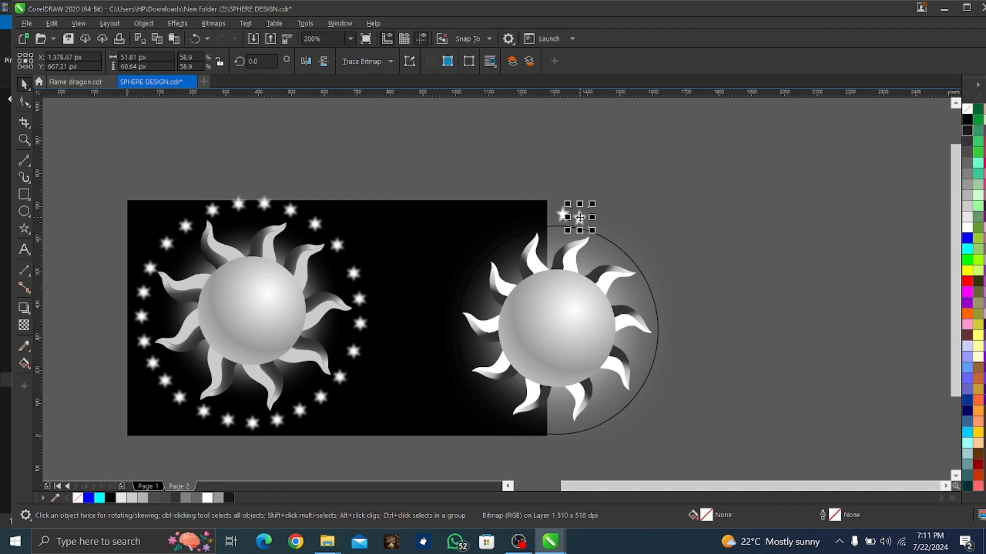
{"action": "key", "text": "ctrl+d"}
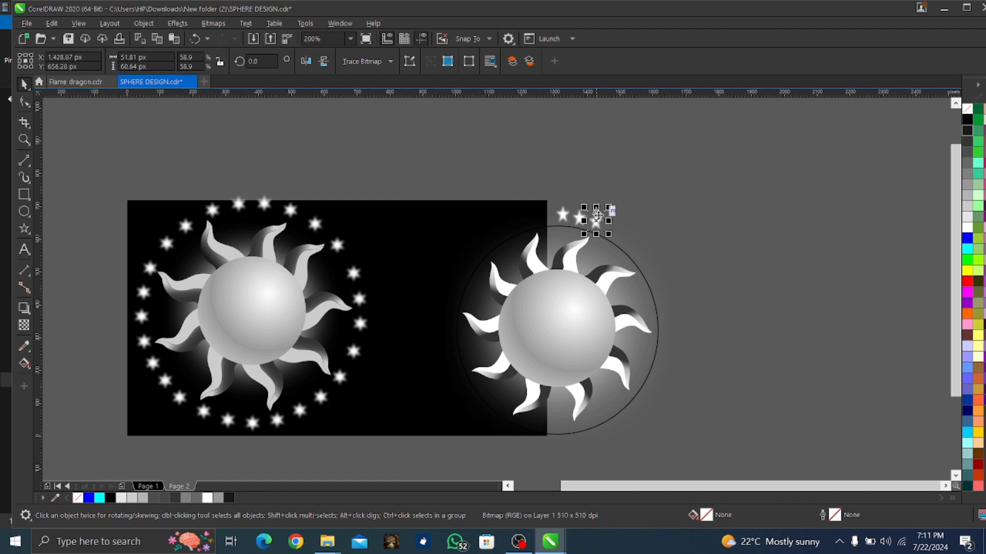
{"action": "key", "text": "ctrl+d"}
{"action": "left_click_drag", "start_coordinate": [597, 232], "coordinate": [649, 269]}
{"action": "left_click_drag", "start_coordinate": [649, 269], "coordinate": [590, 434]}
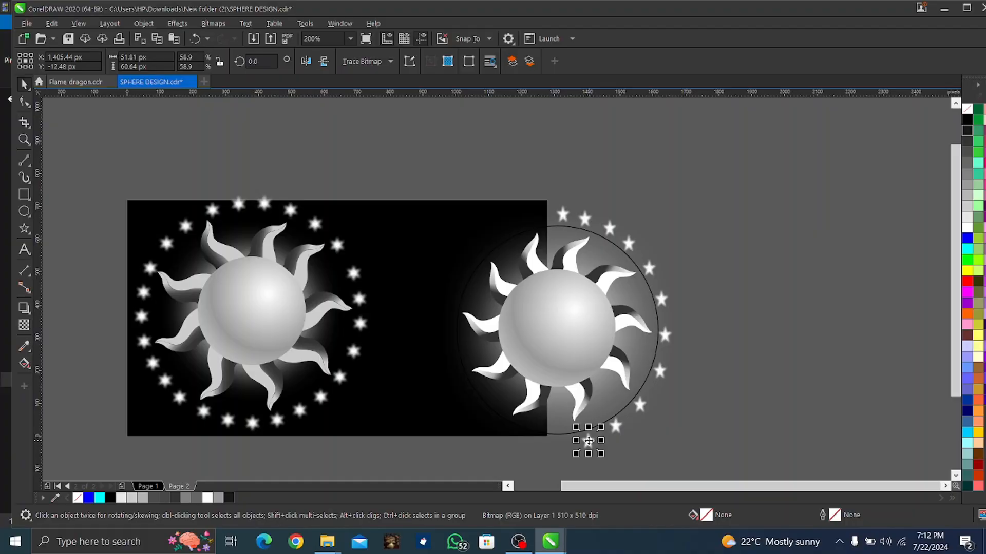
{"action": "left_click_drag", "start_coordinate": [588, 440], "coordinate": [501, 423]}
- Give the guide ellipse around the new sun a white outline
{"action": "left_click", "coordinate": [658, 336]}
{"action": "right_click", "coordinate": [967, 227]}
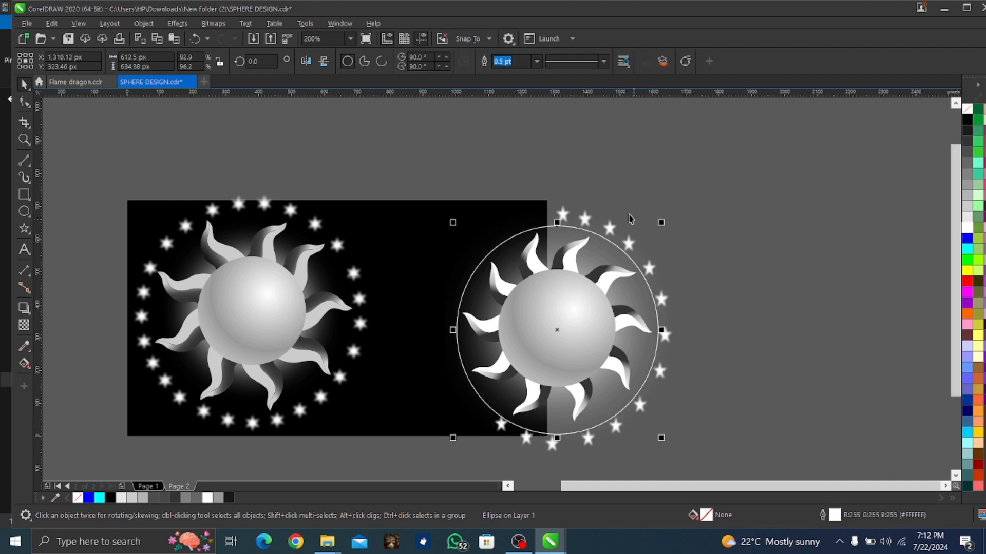
{"action": "key", "text": "ctrl+d"}
{"action": "key", "text": "ctrl+z"}
{"action": "left_click", "coordinate": [534, 445]}
{"action": "left_click", "coordinate": [530, 476]}
- Duplicate the lower-left star and space the copies up the guide ellipse's left side to close the ring at the top
{"action": "left_click", "coordinate": [501, 424]}
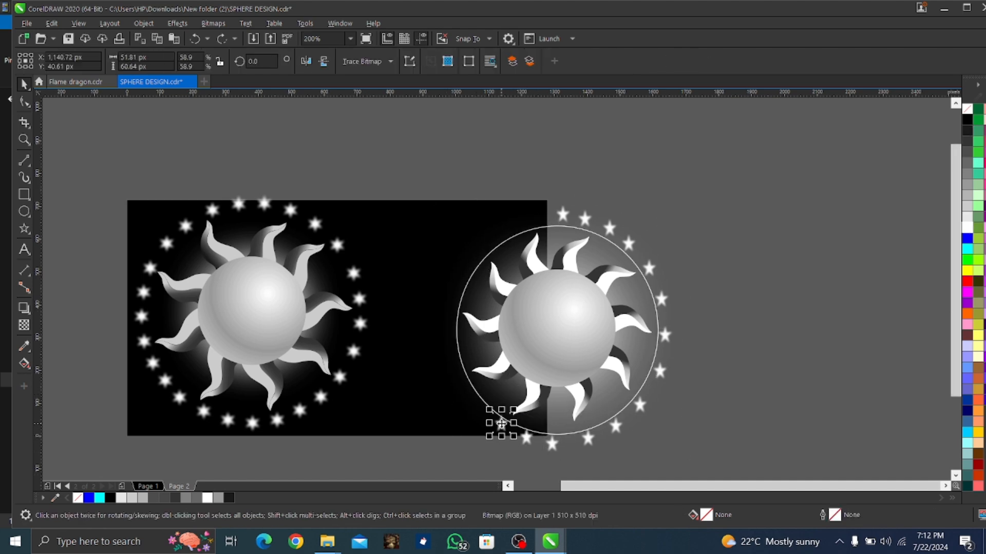
{"action": "left_click_drag", "start_coordinate": [501, 424], "coordinate": [455, 366]}
{"action": "key", "text": "ctrl+d"}
{"action": "key", "text": "ctrl+d"}
{"action": "key", "text": "ctrl+d"}
{"action": "left_click_drag", "start_coordinate": [446, 341], "coordinate": [450, 330]}
{"action": "key", "text": "ctrl+d"}
{"action": "left_click_drag", "start_coordinate": [445, 294], "coordinate": [467, 266]}
{"action": "key", "text": "ctrl+d"}
{"action": "key", "text": "ctrl+d"}
{"action": "left_click_drag", "start_coordinate": [486, 229], "coordinate": [552, 218]}
- Delete the white guide ellipse inside the ring of stars
{"action": "left_click", "coordinate": [595, 424]}
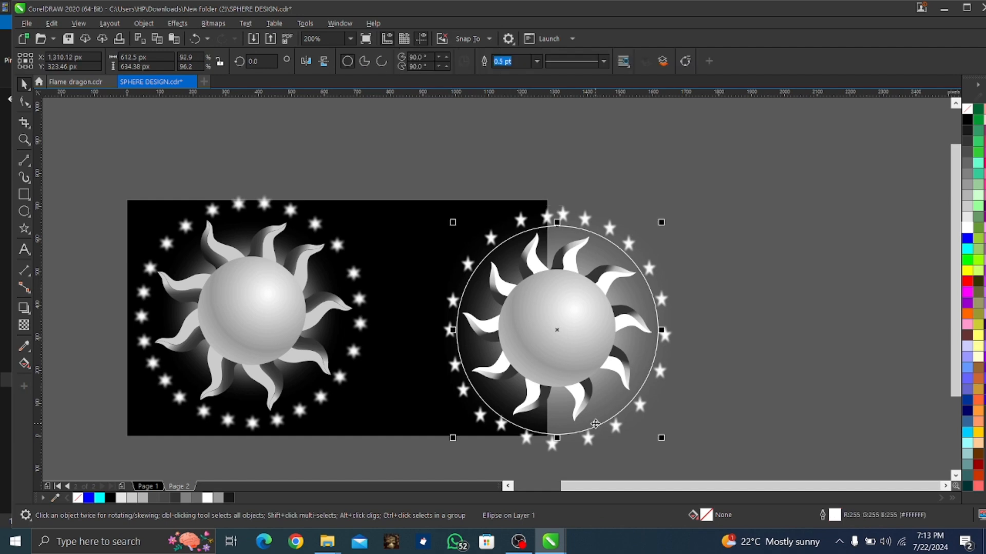
{"action": "key", "text": "Delete"}
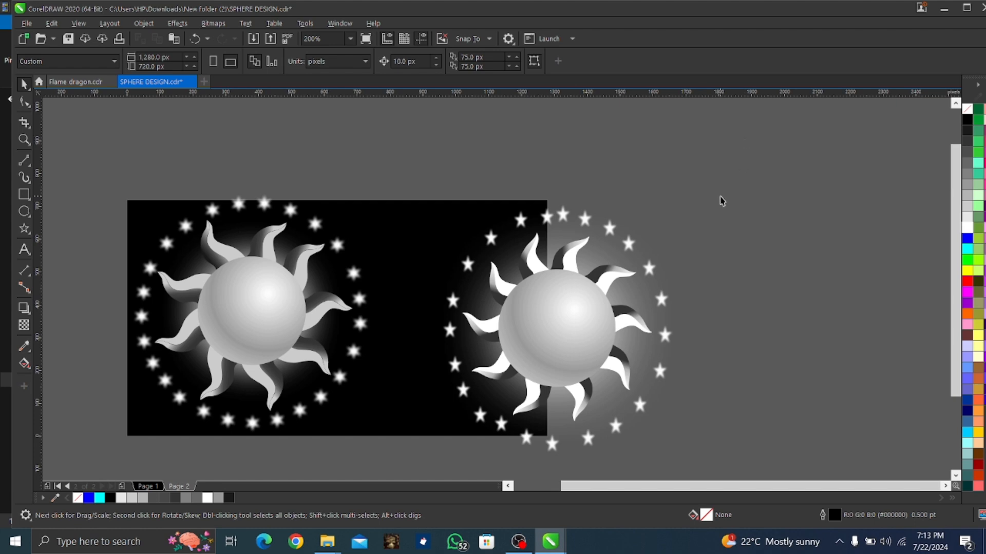
{"action": "left_click_drag", "start_coordinate": [721, 201], "coordinate": [376, 427]}
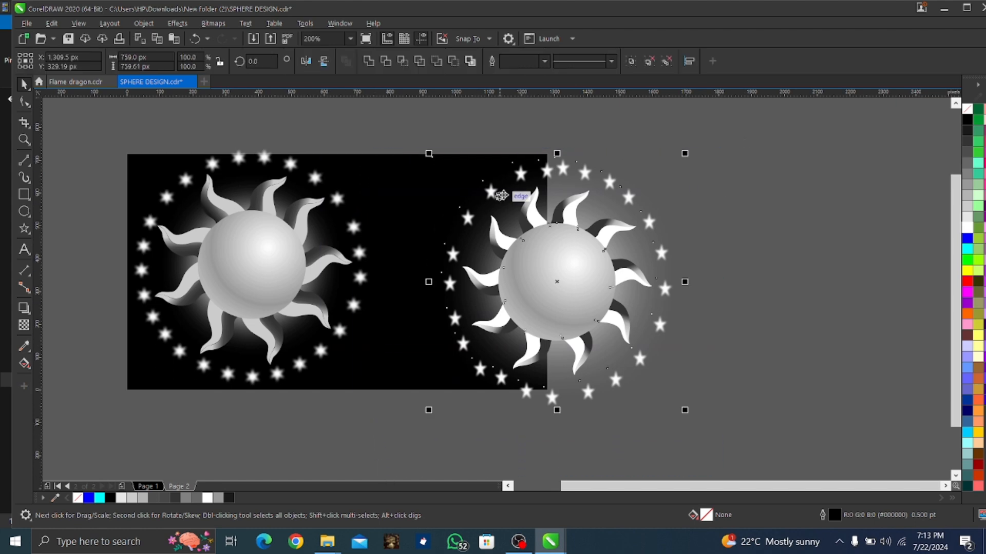
{"action": "left_click", "coordinate": [547, 171]}
{"action": "left_click", "coordinate": [783, 143]}
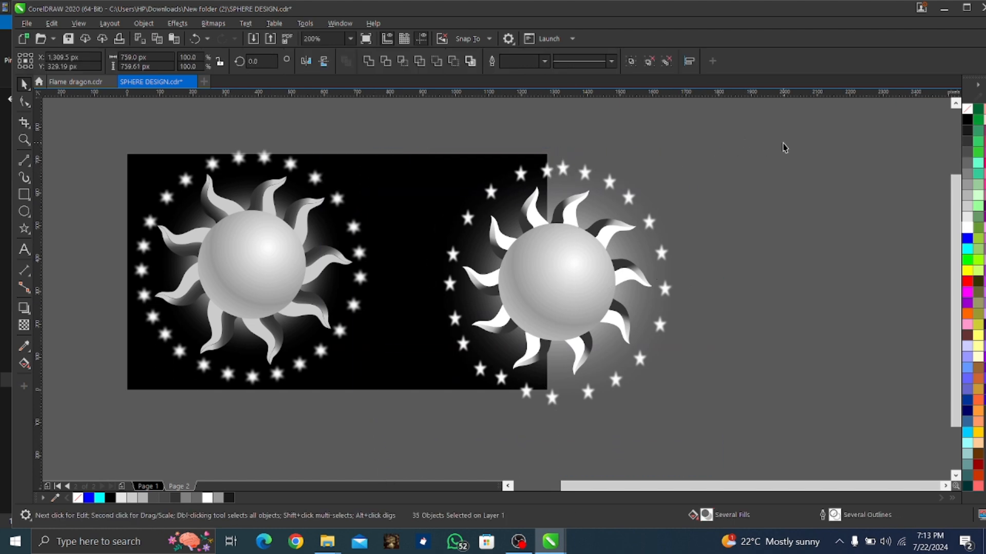
- Nudge the last star copy at the top of the ring 10 px up and 10 px left to even the spacing
{"action": "left_click", "coordinate": [554, 175]}
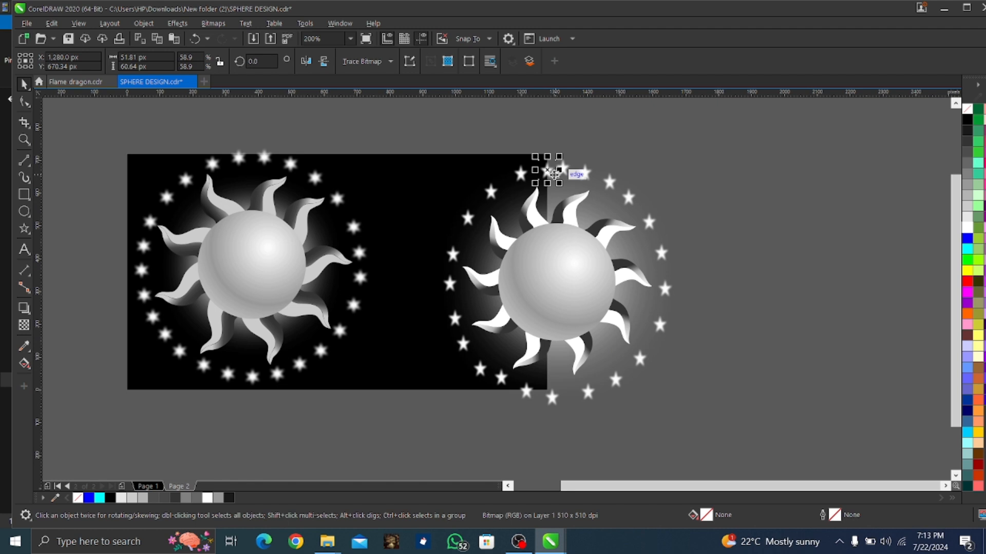
{"action": "key", "text": "Up"}
{"action": "key", "text": "Left"}
{"action": "key", "text": "Left"}
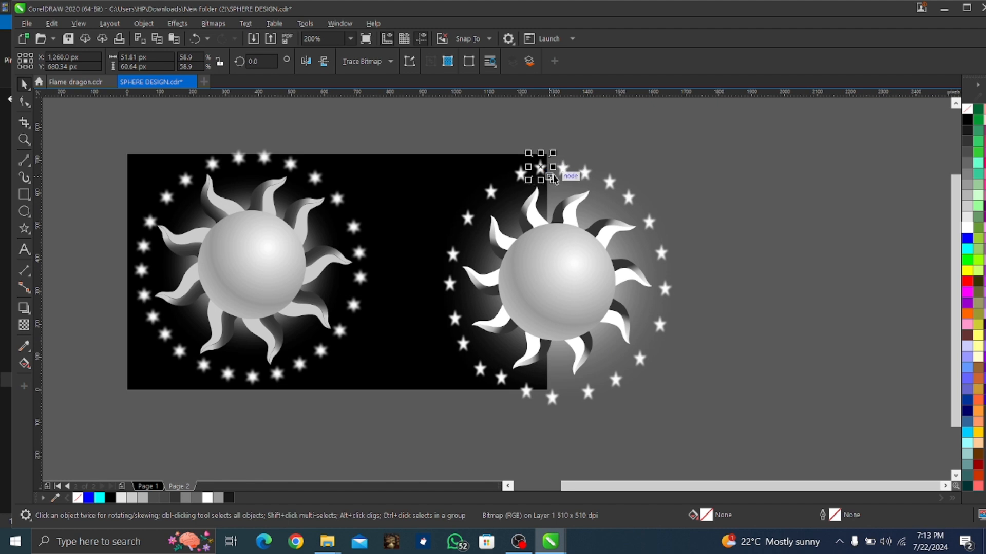
{"action": "key", "text": "Right"}
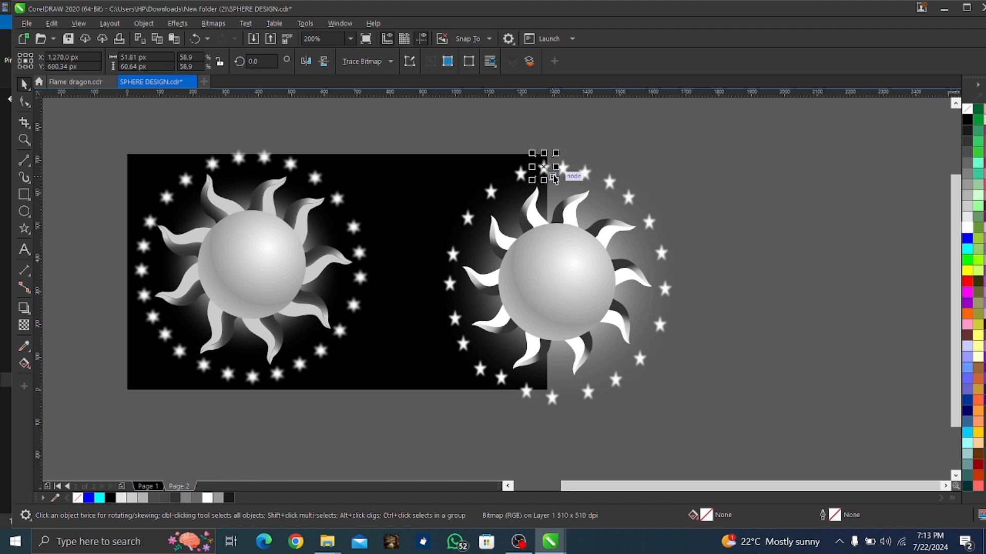